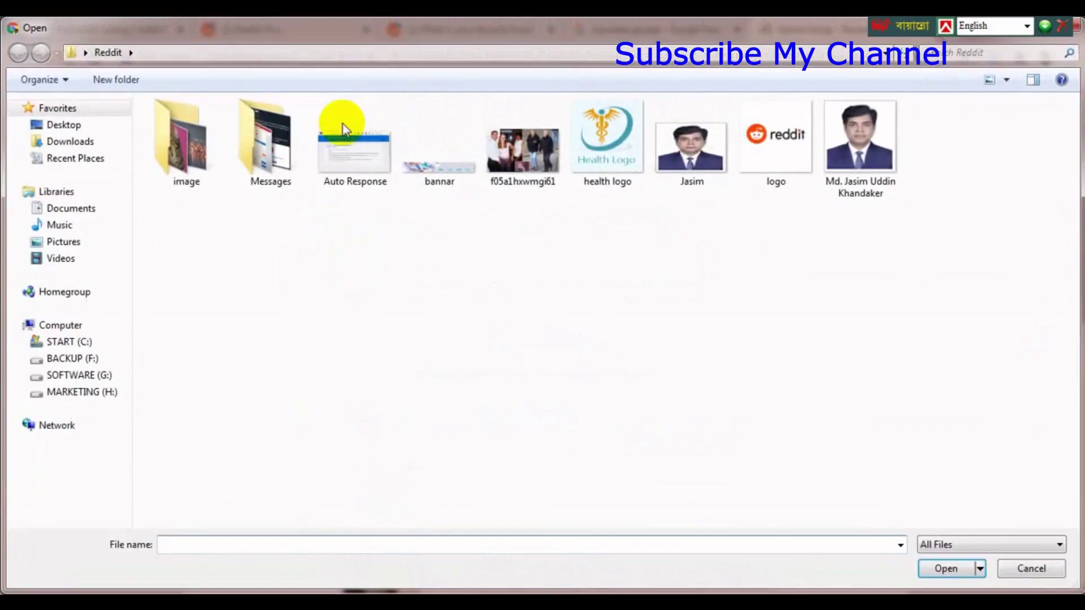
Step: Try to run a Karma Decay reverse image search by uploading f05a1hxwmgi61.jpg from the Reddit folder
{"action": "left_click", "coordinate": [523, 169]}
{"action": "left_click", "coordinate": [461, 181]}
{"action": "left_click", "coordinate": [513, 178]}
{"action": "left_click", "coordinate": [441, 183]}
{"action": "left_click", "coordinate": [523, 172]}
{"action": "left_click", "coordinate": [456, 181]}
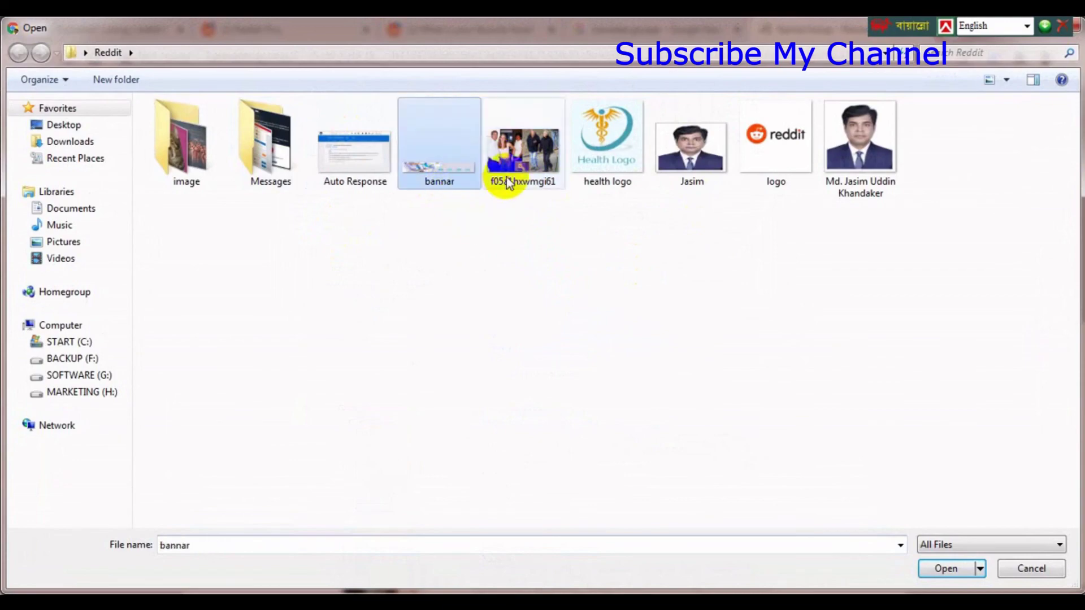
{"action": "left_click", "coordinate": [507, 186]}
{"action": "left_click", "coordinate": [949, 567]}
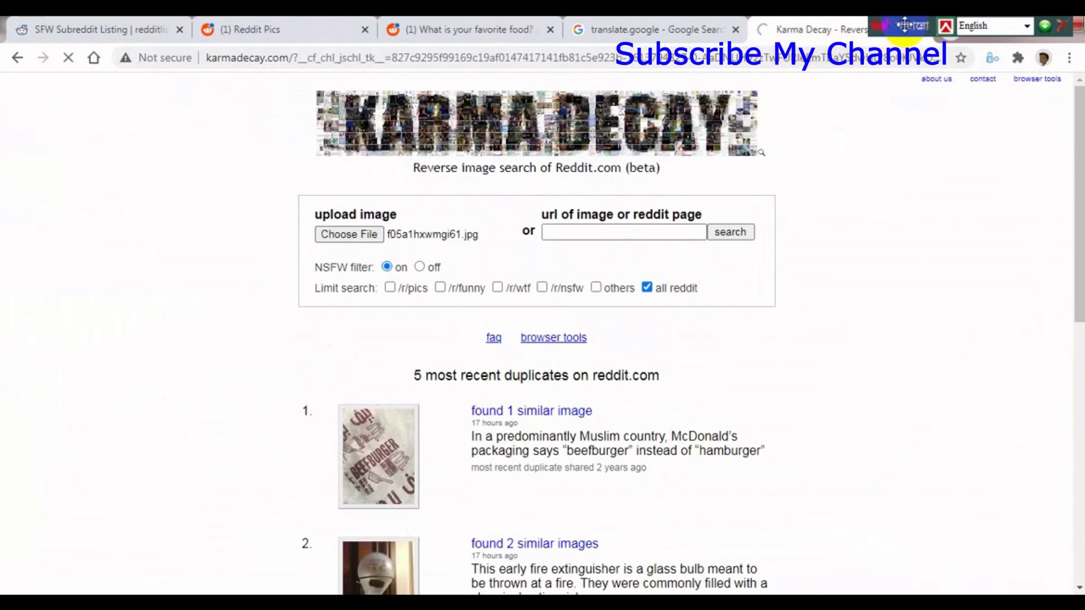
{"action": "left_click_drag", "start_coordinate": [905, 25], "coordinate": [969, 25]}
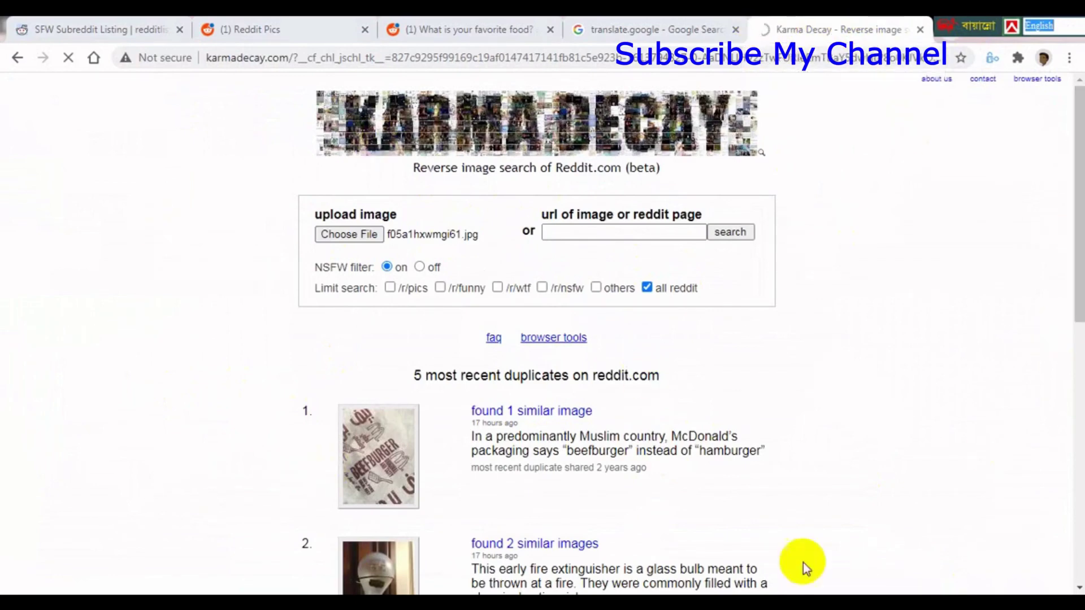
{"action": "left_click", "coordinate": [376, 586]}
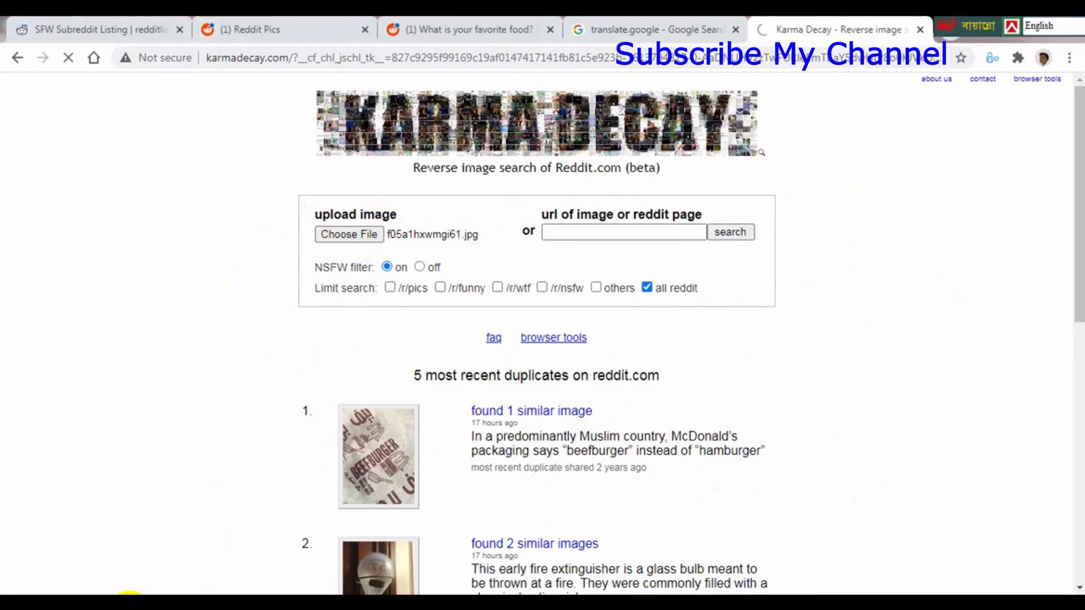
Step: Review the source photo's post in r/pics and refresh the "What is your favorite food?" AskReddit post to check its approval status
{"action": "left_click", "coordinate": [278, 29]}
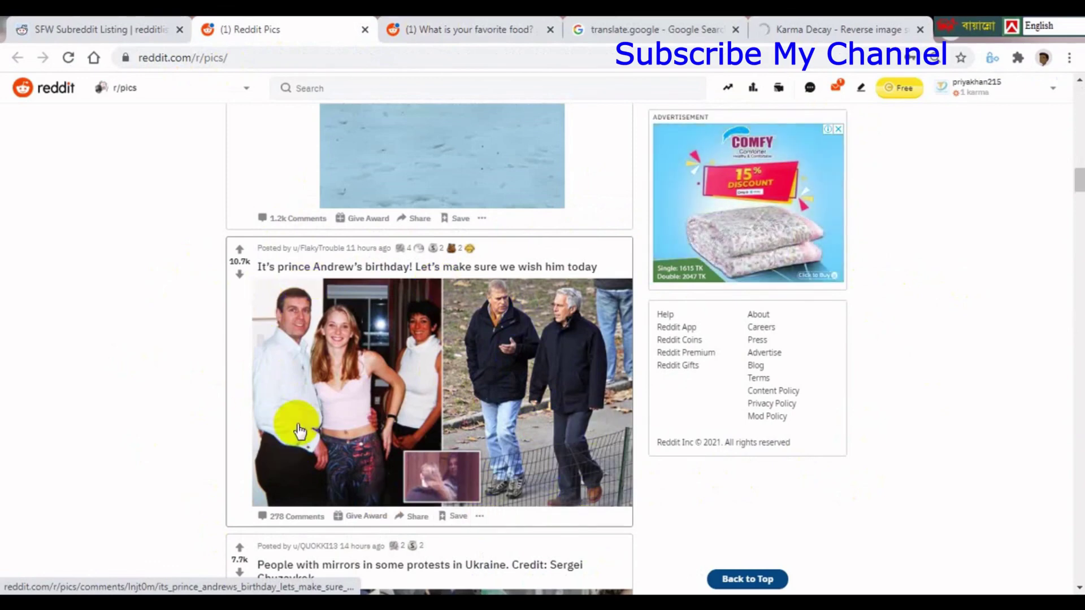
{"action": "left_click", "coordinate": [859, 27]}
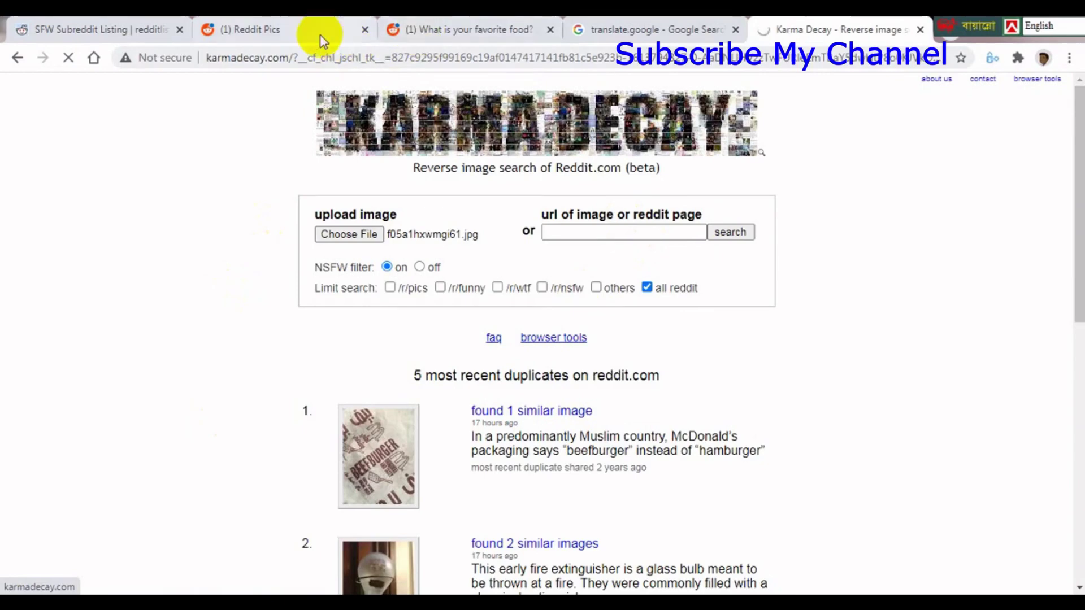
{"action": "left_click", "coordinate": [294, 34]}
{"action": "left_click", "coordinate": [466, 32]}
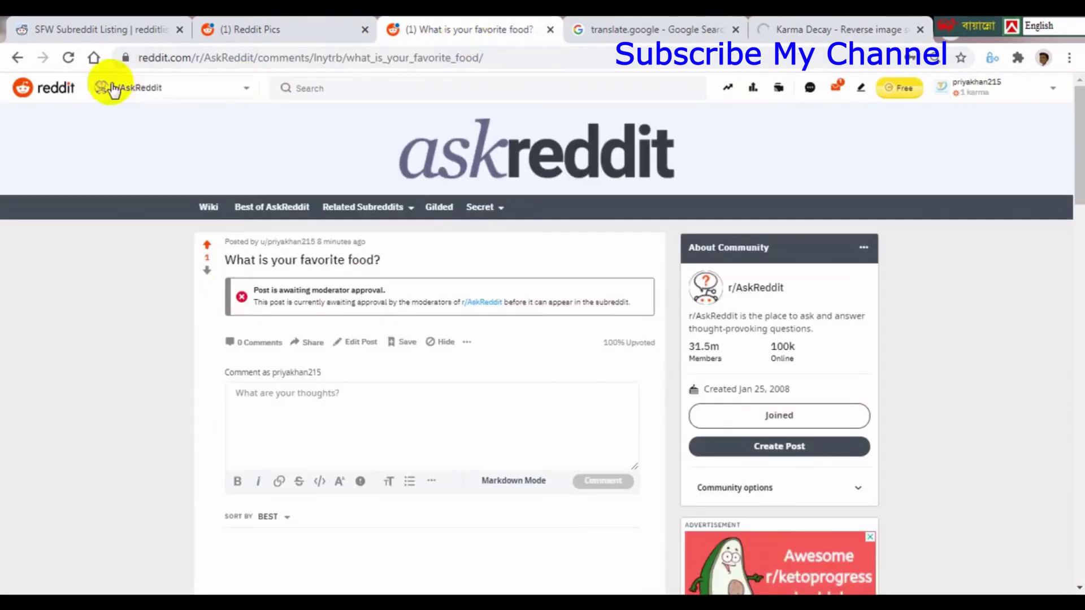
{"action": "left_click", "coordinate": [69, 58]}
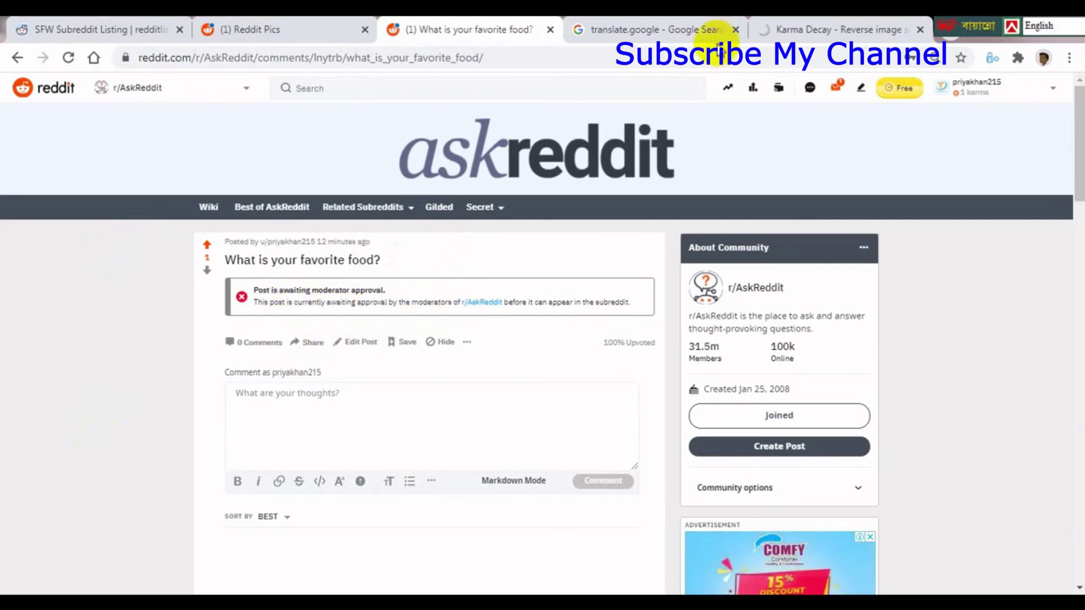
{"action": "left_click", "coordinate": [826, 37]}
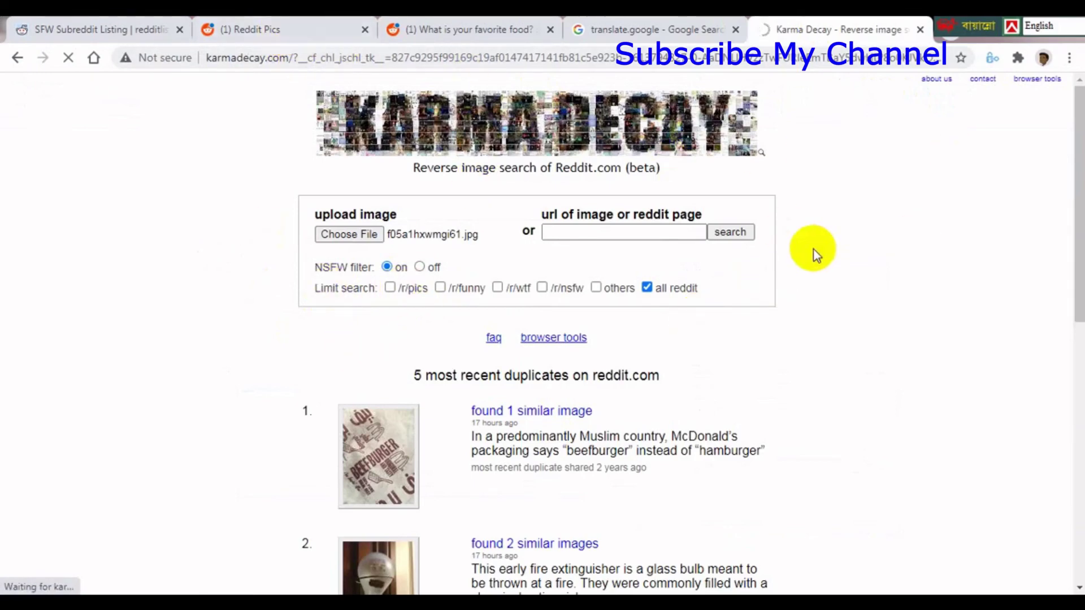
{"action": "left_click", "coordinate": [254, 29]}
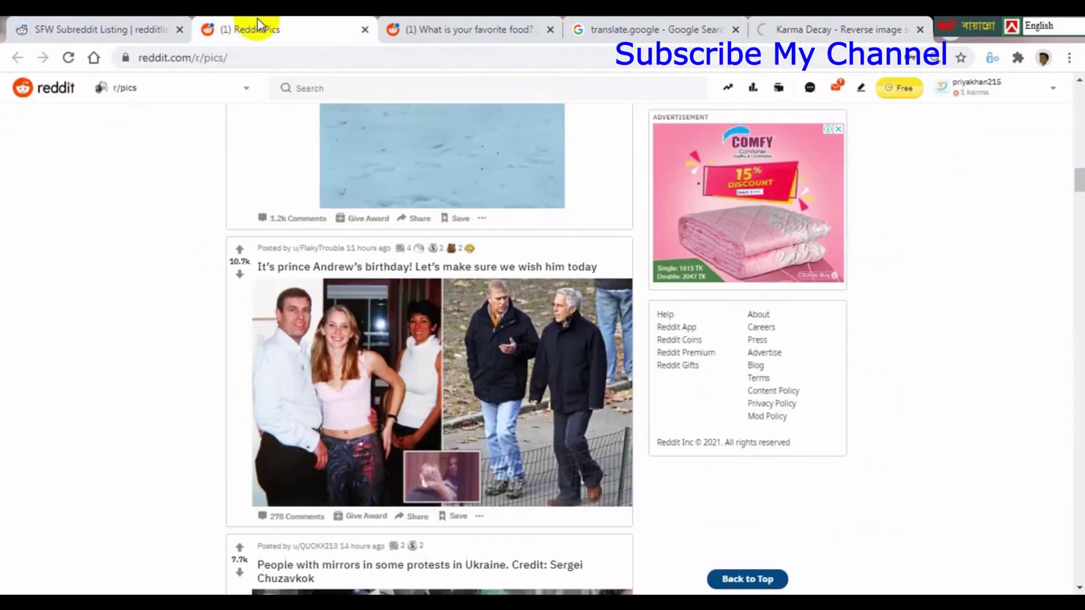
{"action": "left_click", "coordinate": [452, 34]}
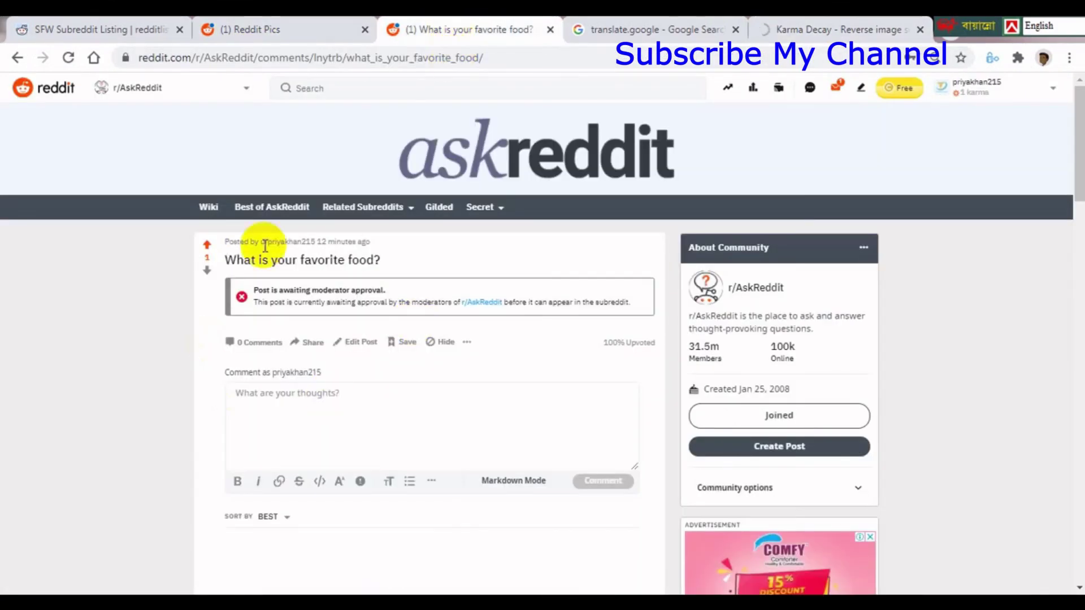
{"action": "left_click", "coordinate": [824, 31]}
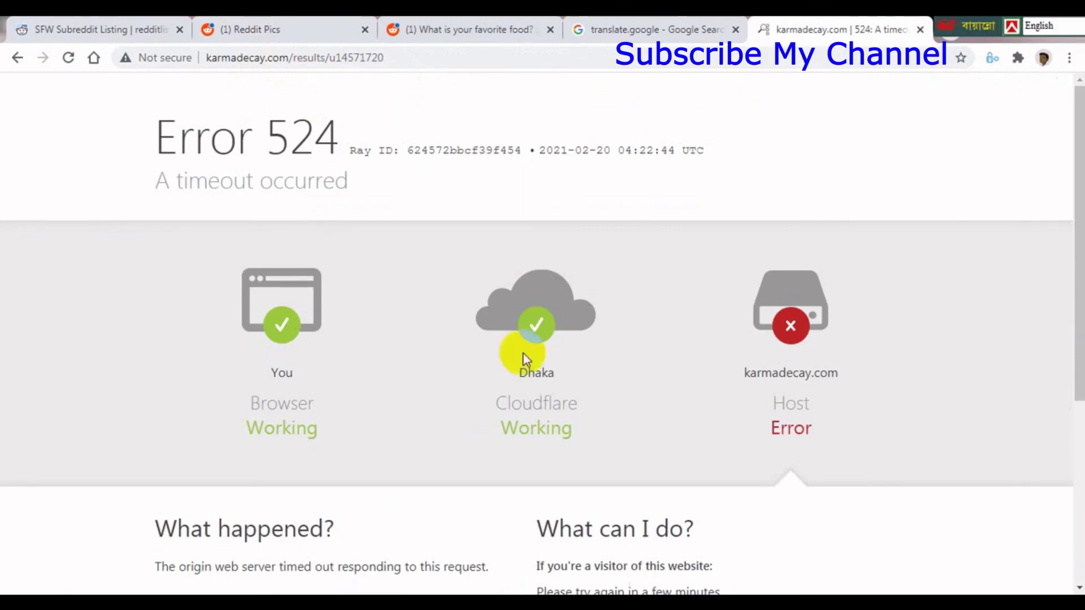
Step: Reload the Karma Decay results page and refresh the "What is your favorite food?" post to recheck its approval
{"action": "left_click", "coordinate": [68, 59]}
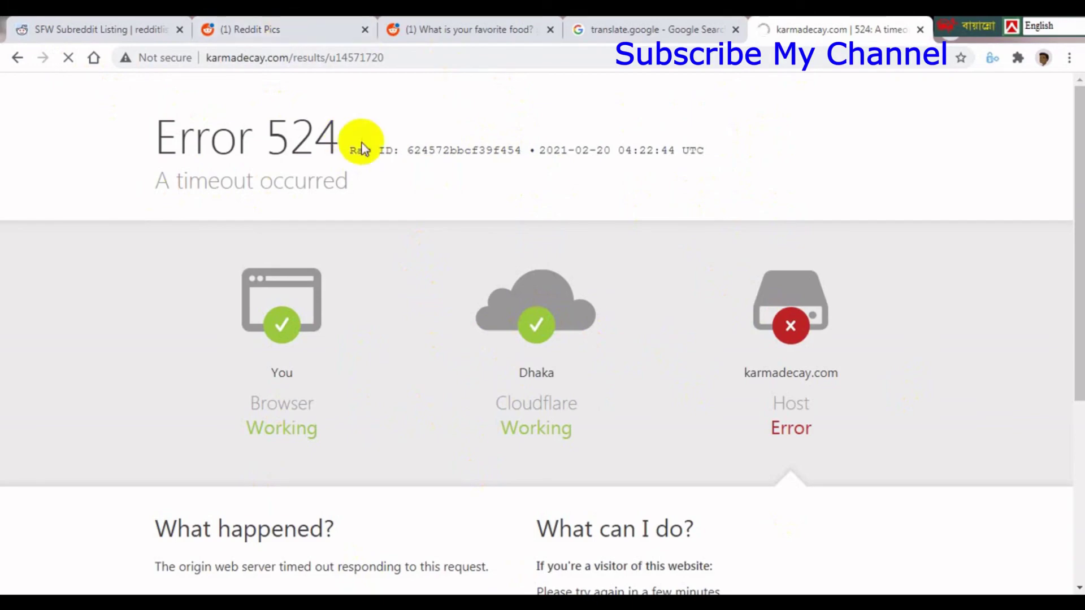
{"action": "left_click", "coordinate": [290, 30]}
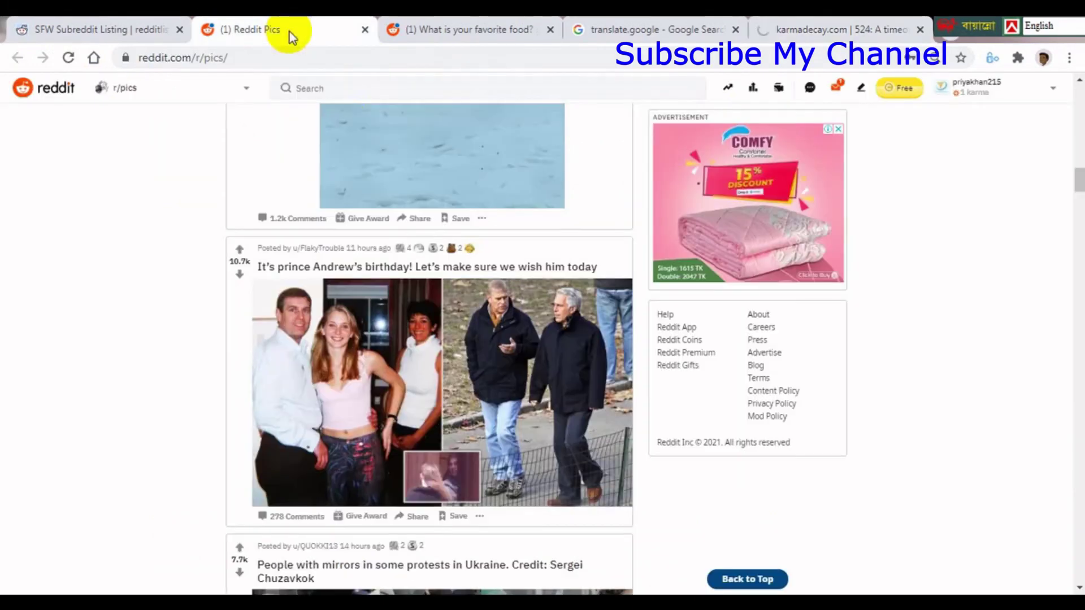
{"action": "left_click", "coordinate": [432, 29]}
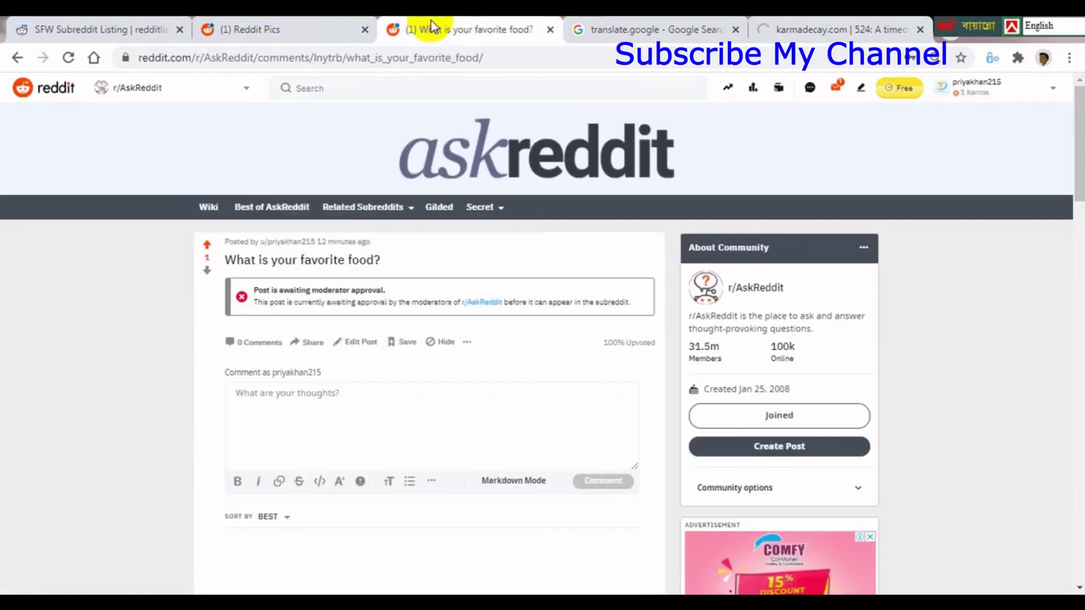
{"action": "left_click", "coordinate": [68, 59]}
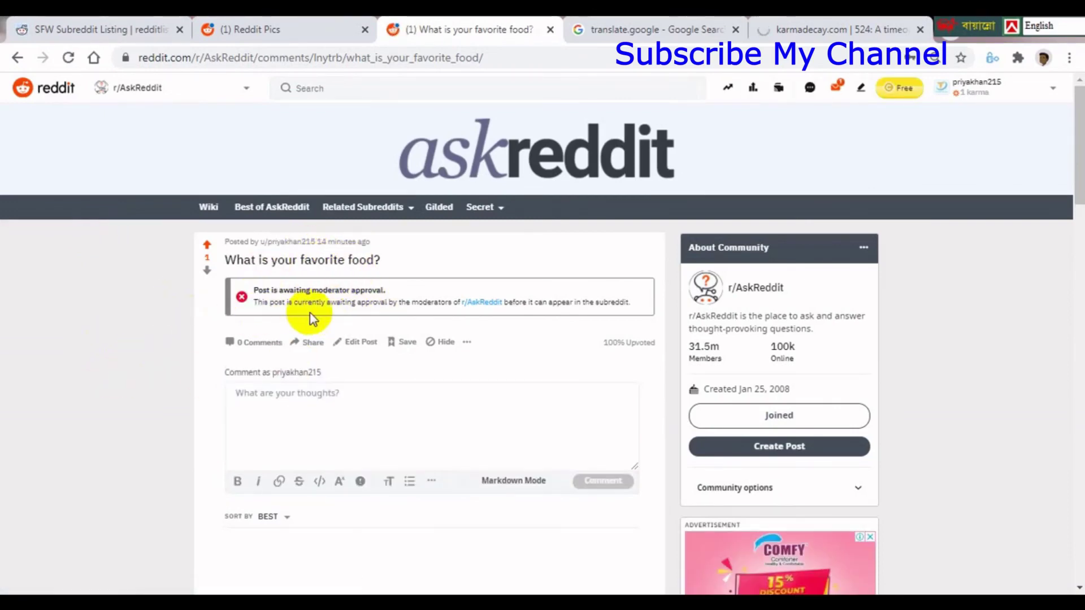
Step: Copy the English translation "What is the easiest way to learn English?" from Google Translate
{"action": "left_click", "coordinate": [624, 31]}
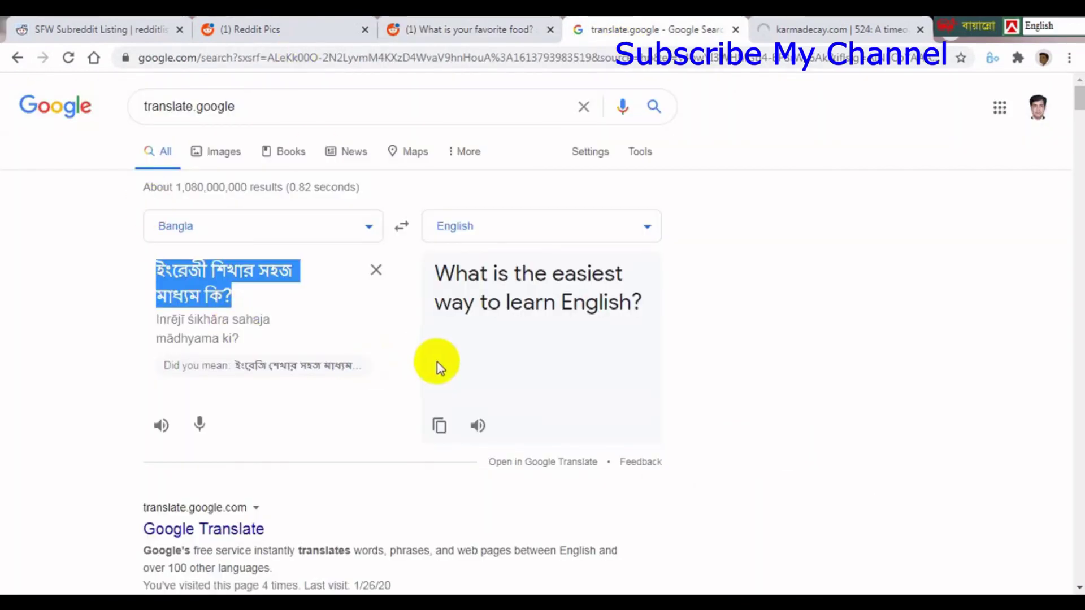
{"action": "left_click", "coordinate": [273, 27]}
{"action": "left_click", "coordinate": [447, 37]}
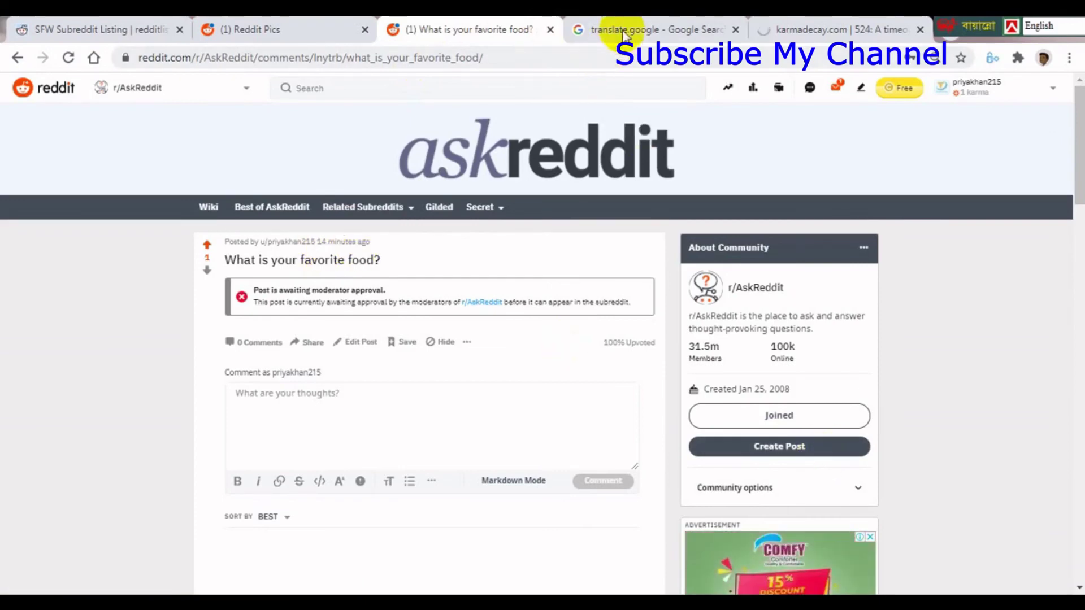
{"action": "left_click", "coordinate": [622, 37]}
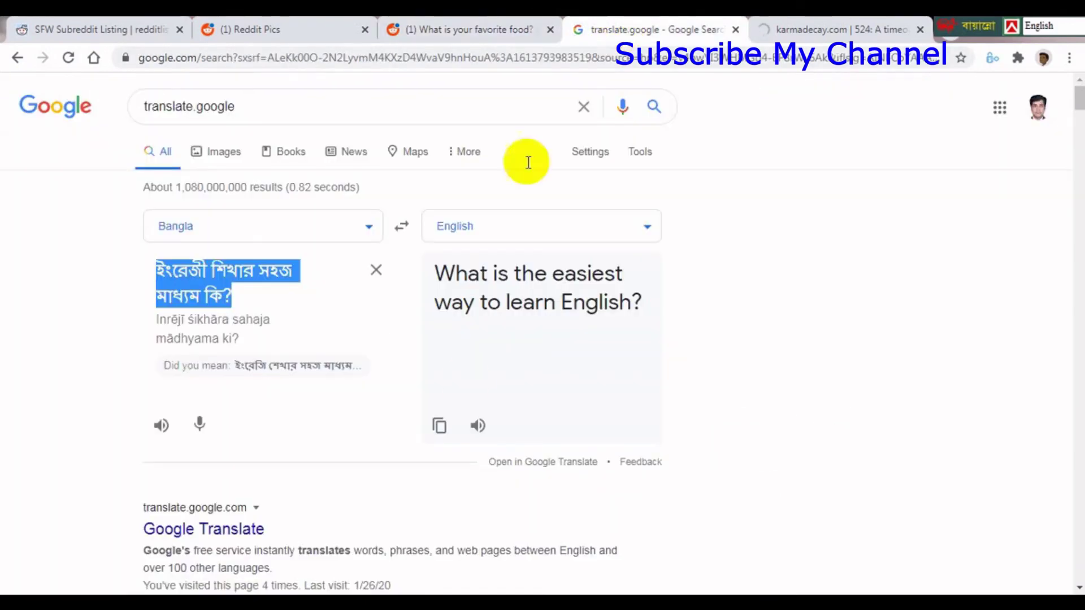
{"action": "left_click", "coordinate": [439, 427]}
Step: Create and submit an r/AskReddit text post titled "What is the easiest way to learn English?"
{"action": "left_click", "coordinate": [484, 33]}
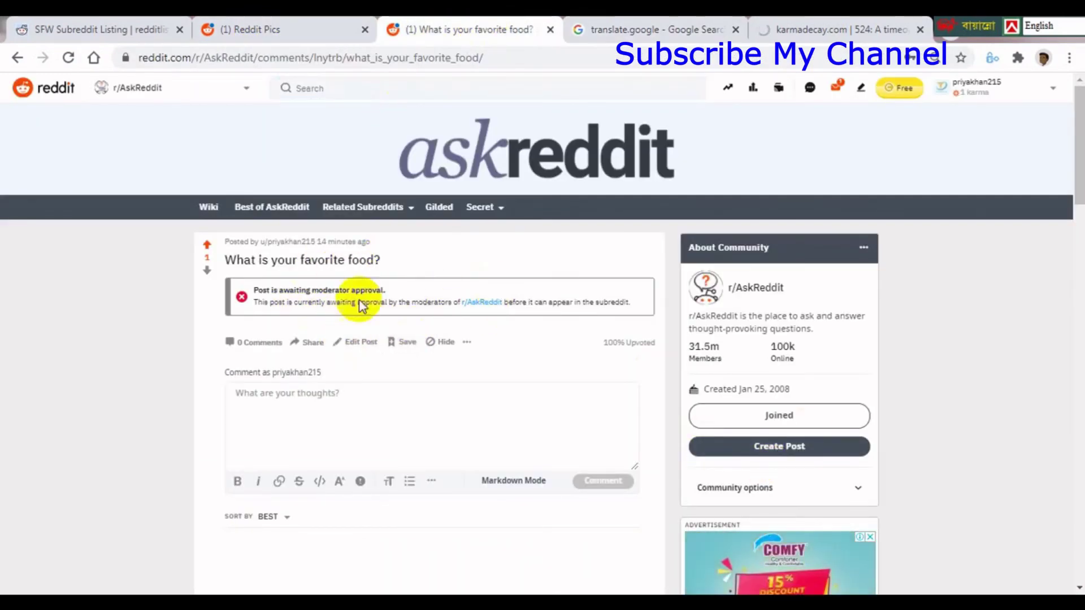
{"action": "left_click", "coordinate": [777, 446]}
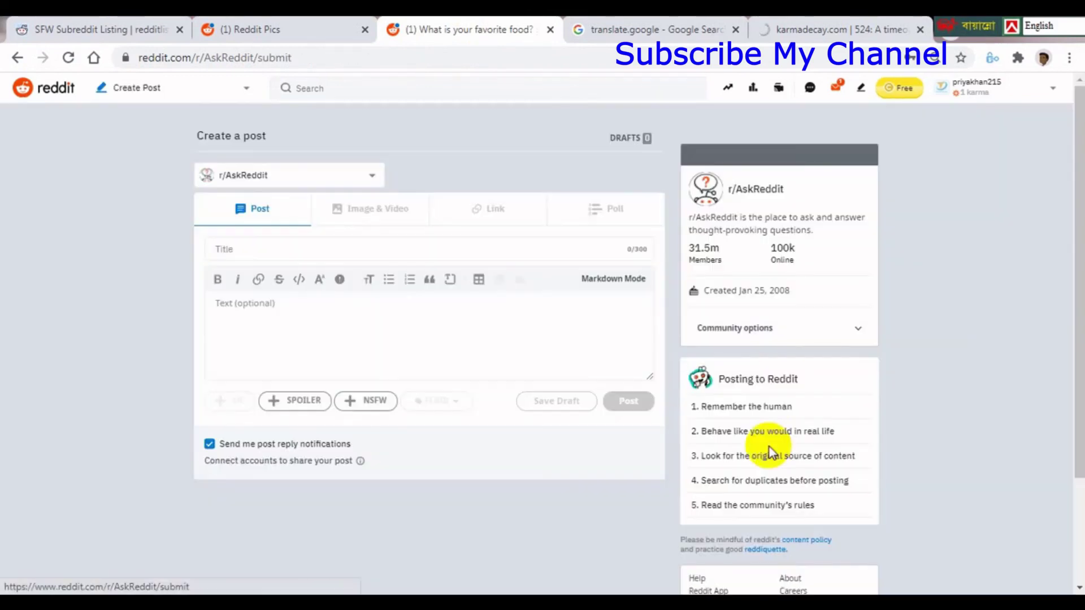
{"action": "left_click", "coordinate": [293, 333]}
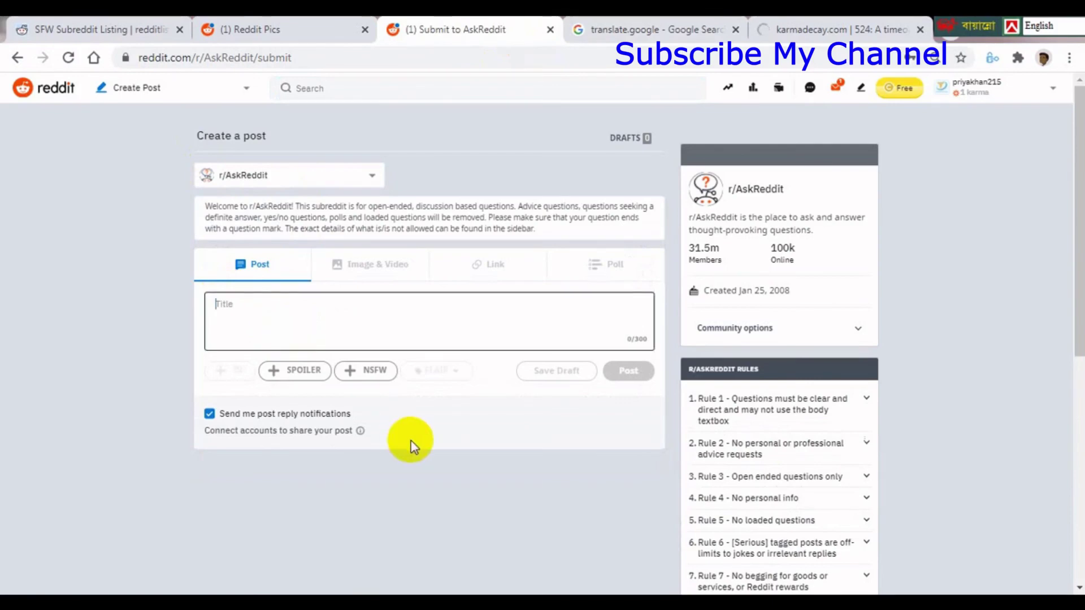
{"action": "key", "text": "ctrl+v"}
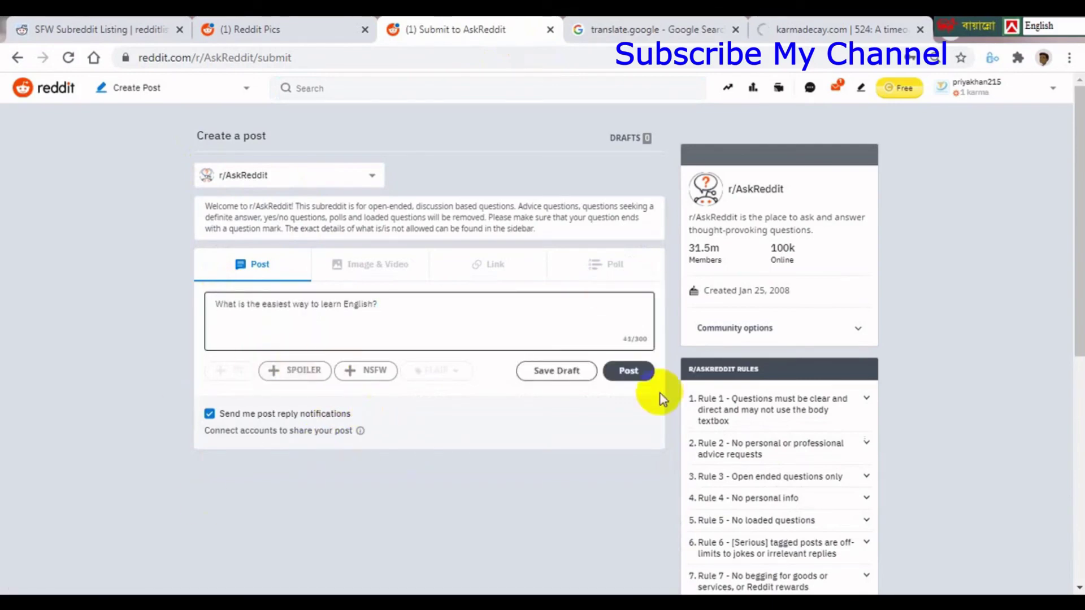
{"action": "left_click", "coordinate": [641, 375]}
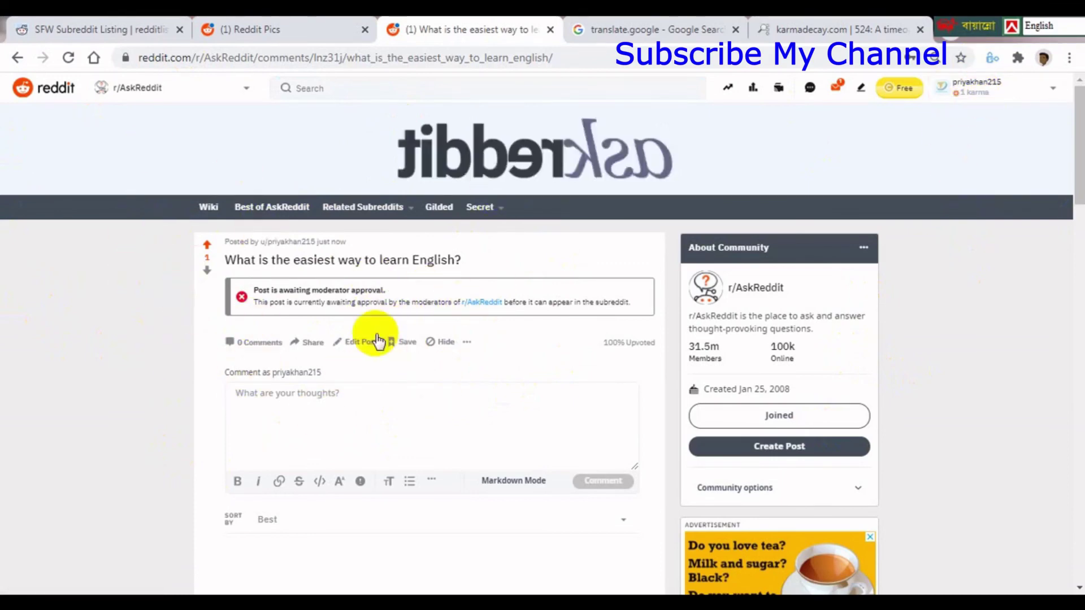
Step: Go back from the Karma Decay results page and try loading karmadecay.com in another browser window
{"action": "left_click", "coordinate": [824, 28]}
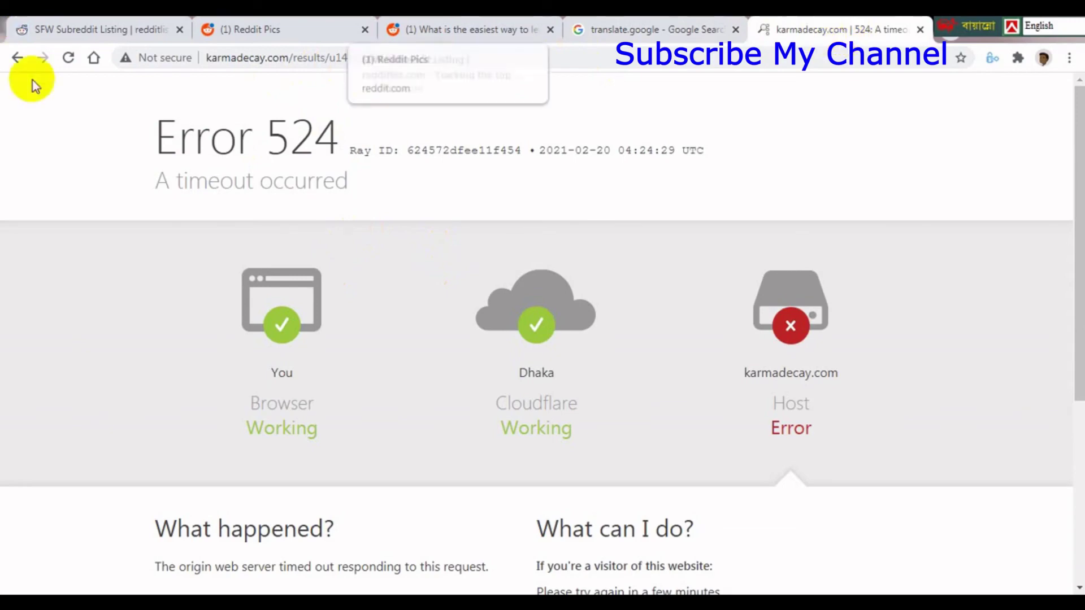
{"action": "left_click", "coordinate": [18, 57]}
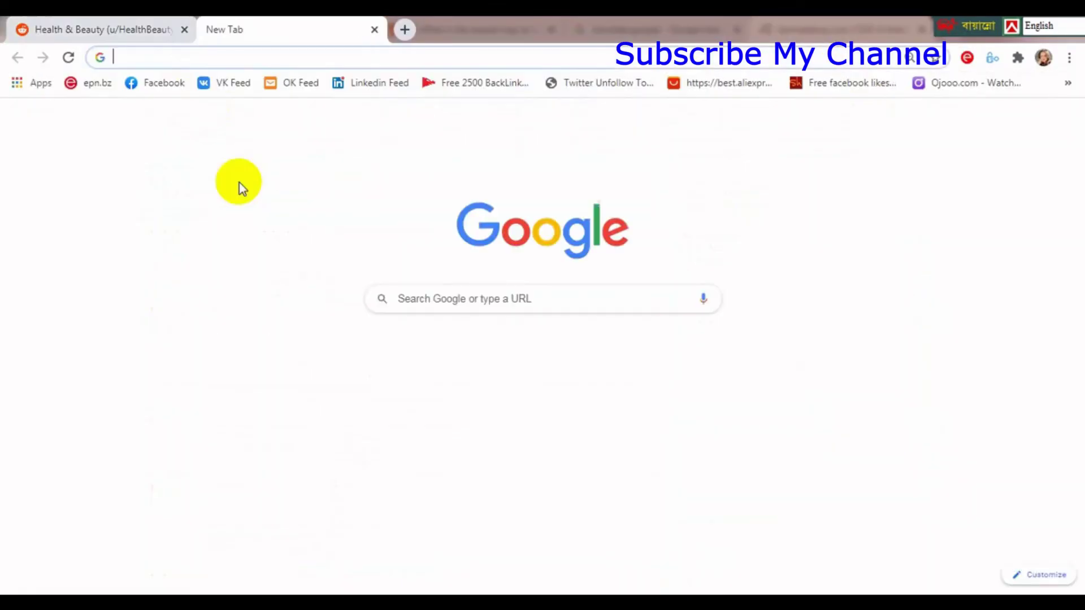
{"action": "type", "text": "k"}
{"action": "key", "text": "Return"}
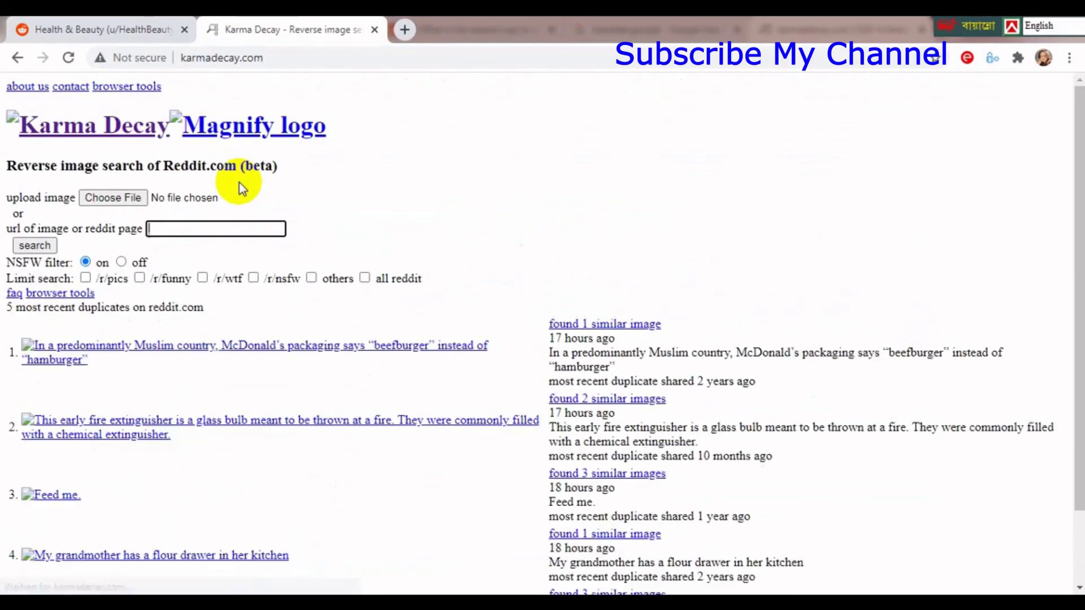
{"action": "left_click", "coordinate": [68, 59]}
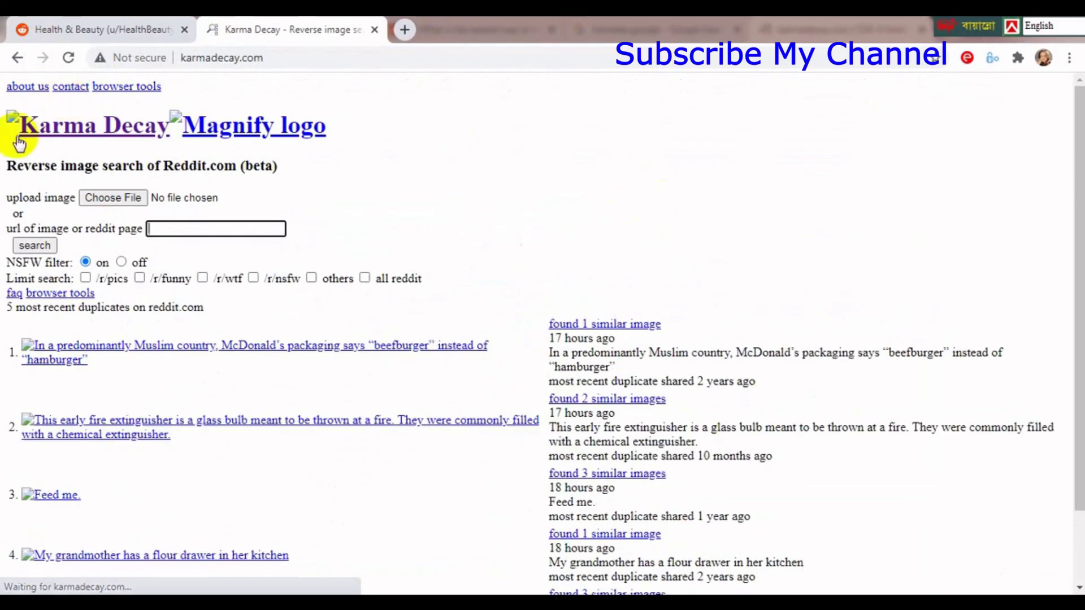
{"action": "left_click", "coordinate": [69, 61]}
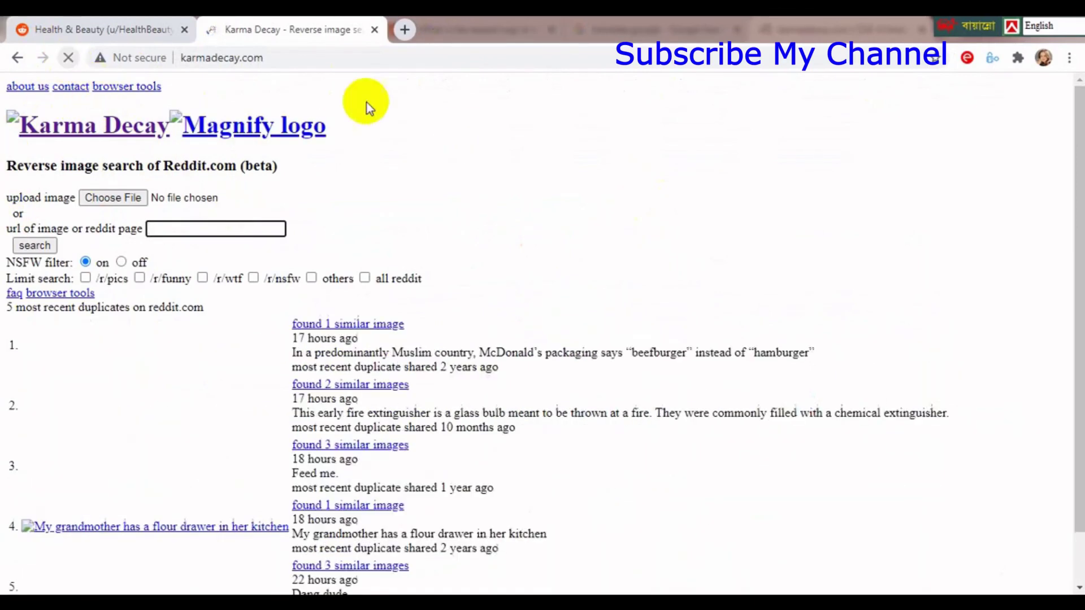
{"action": "left_click", "coordinate": [373, 31]}
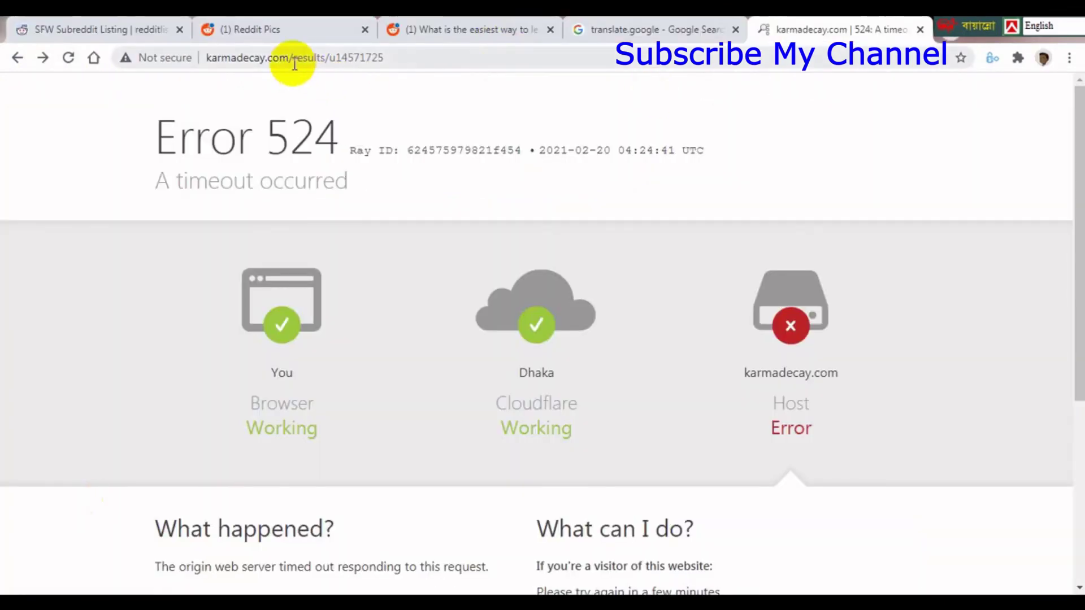
Step: Load the karmadecay.com home page by removing the results path from the current address
{"action": "left_click_drag", "start_coordinate": [293, 59], "coordinate": [694, 63]}
{"action": "key", "text": "BackSpace"}
{"action": "key", "text": "Return"}
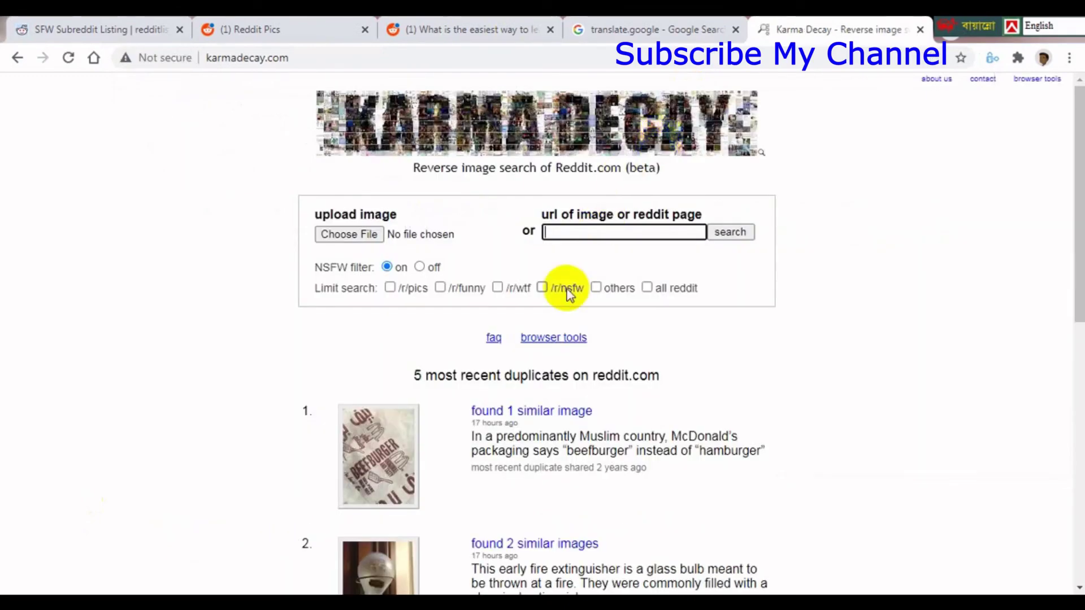
Step: Upload f05a1hxwmgi61.jpg to Karma Decay for a reverse image search with the search limit set to all reddit
{"action": "left_click", "coordinate": [346, 242]}
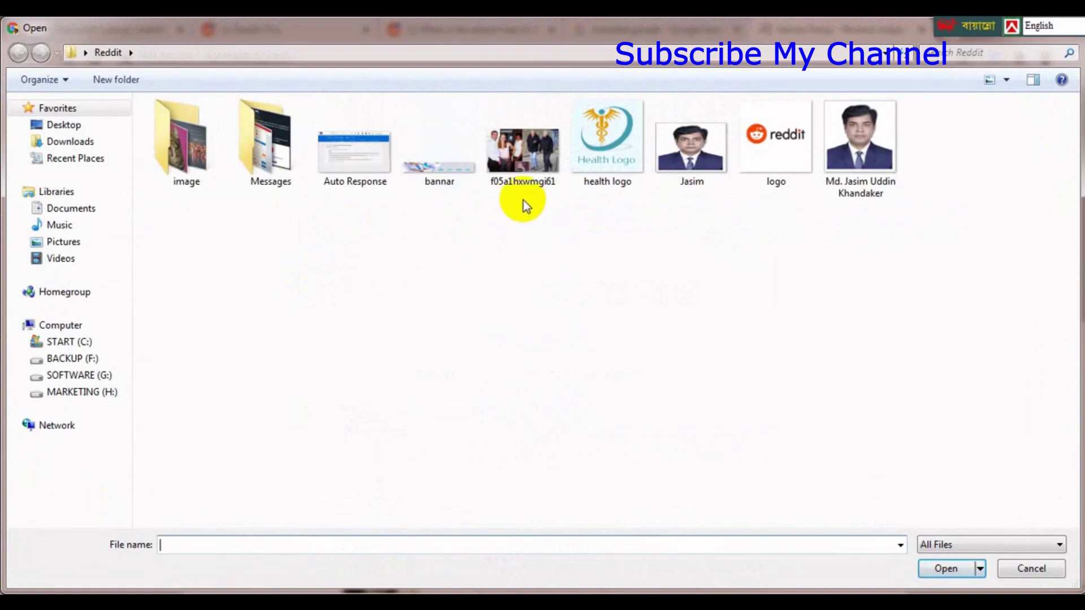
{"action": "left_click", "coordinate": [524, 186]}
{"action": "left_click", "coordinate": [947, 569]}
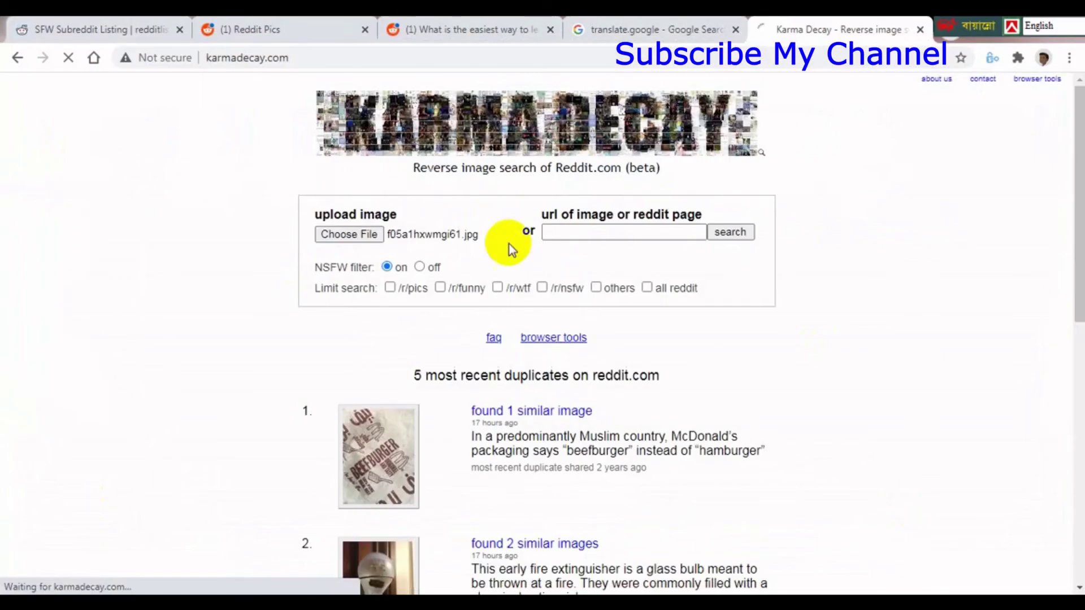
{"action": "left_click", "coordinate": [648, 287]}
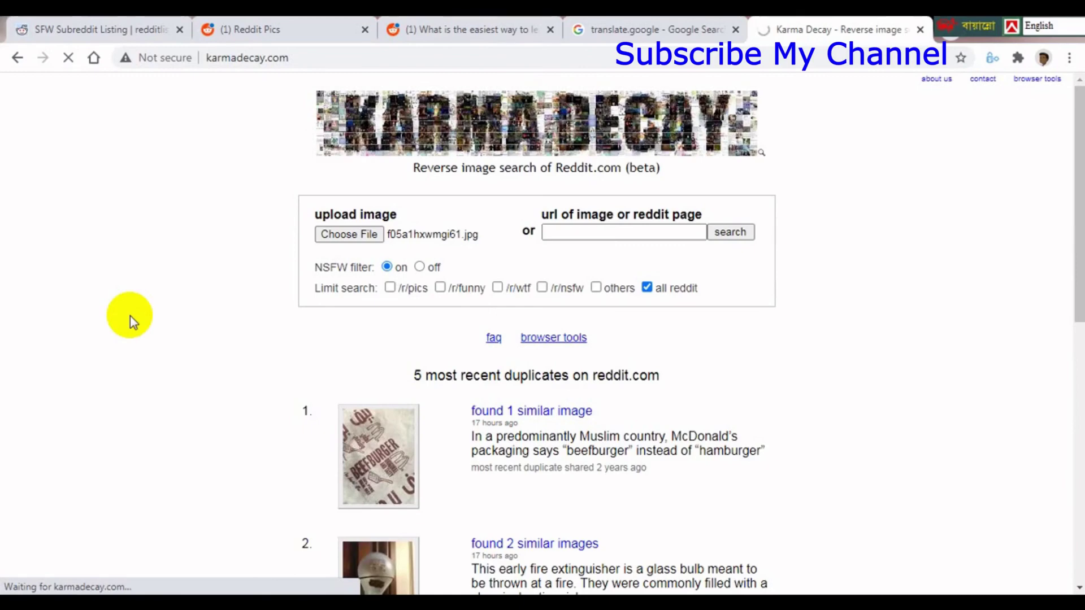
{"action": "left_click", "coordinate": [571, 231]}
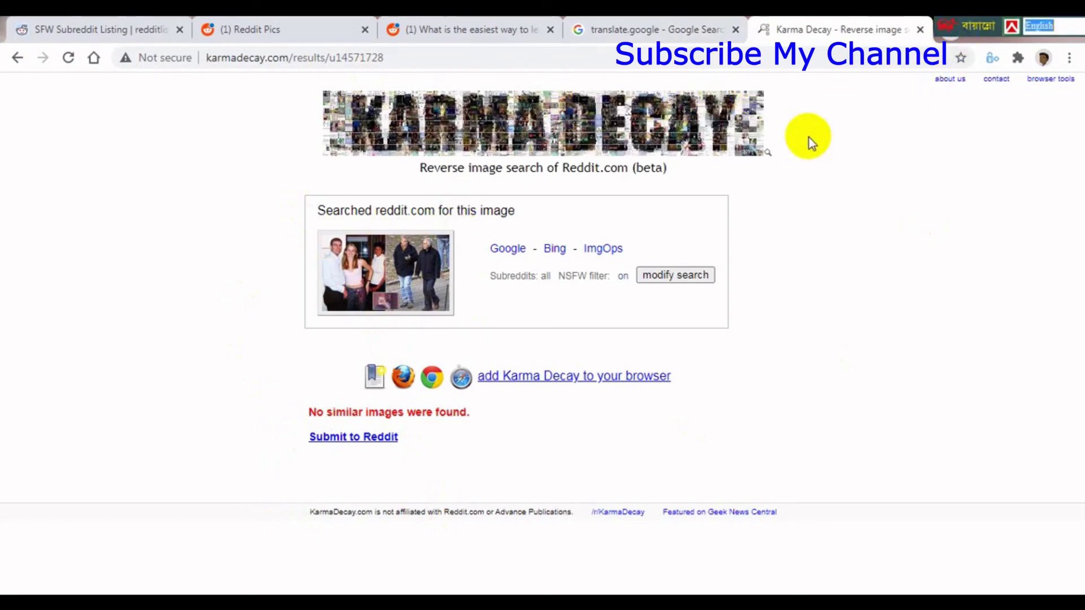
{"action": "left_click", "coordinate": [685, 29]}
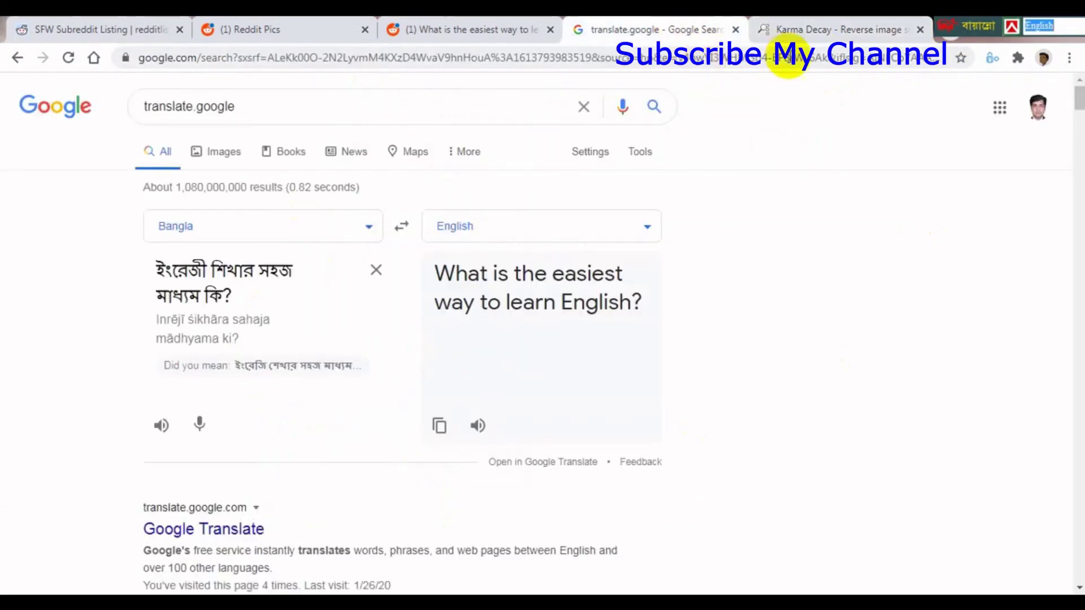
{"action": "left_click", "coordinate": [817, 31]}
{"action": "left_click_drag", "start_coordinate": [970, 27], "coordinate": [1016, 28]}
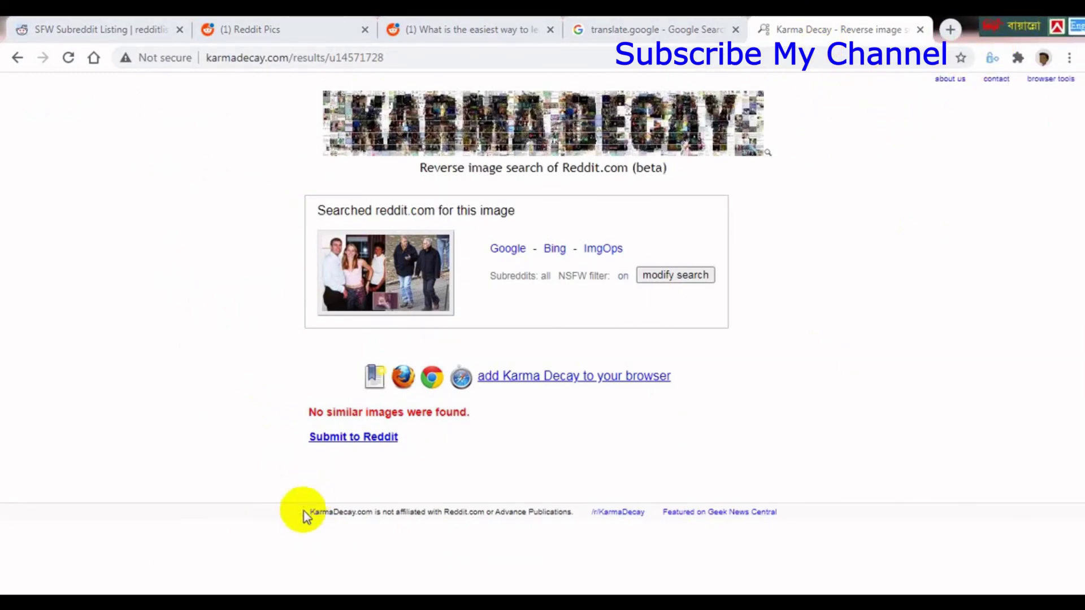
Step: Open a new blank browser tab and consult the Reddit marketing outline in Notepad for the image source sites
{"action": "left_click", "coordinate": [950, 30]}
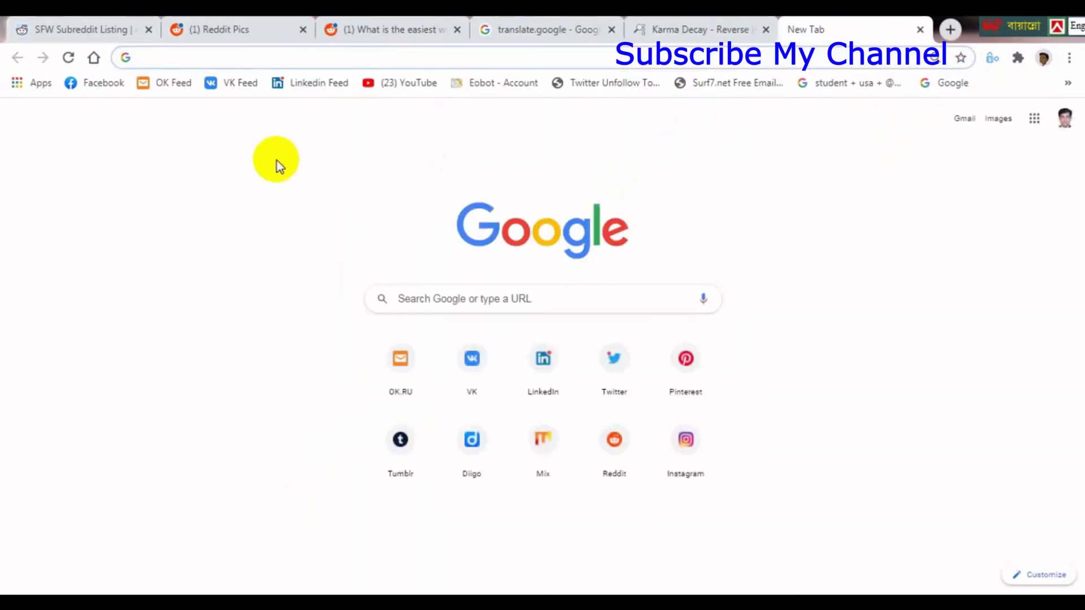
{"action": "left_click", "coordinate": [688, 23]}
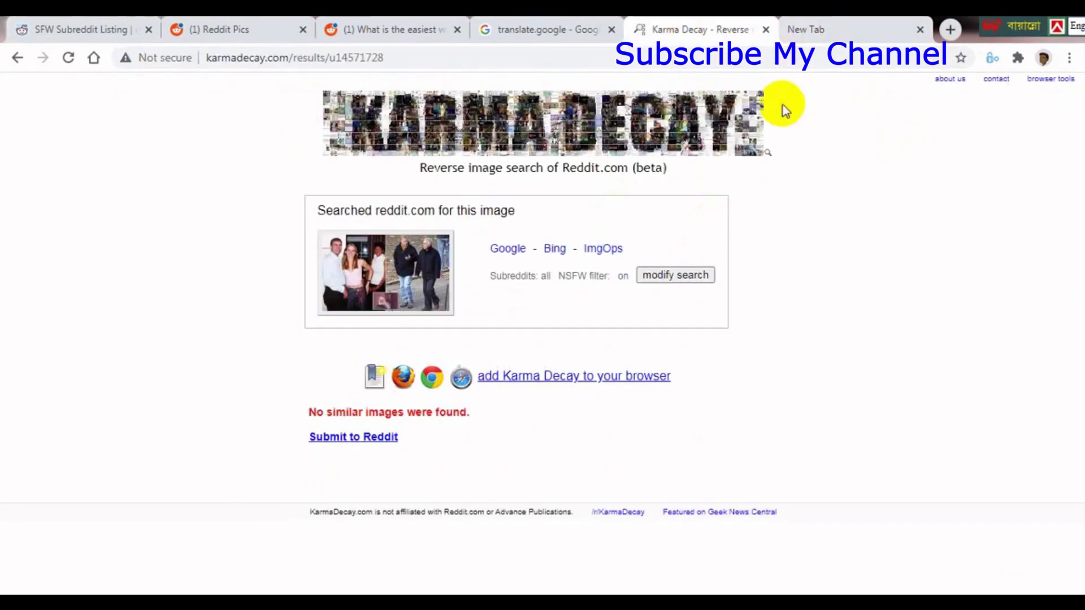
{"action": "left_click", "coordinate": [856, 23]}
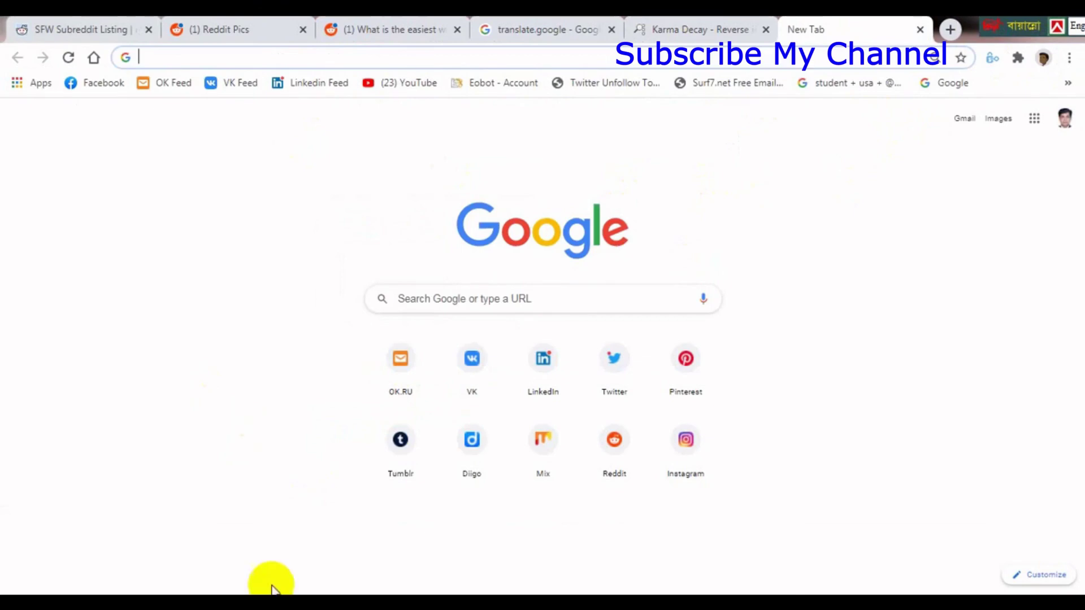
{"action": "left_click", "coordinate": [225, 592]}
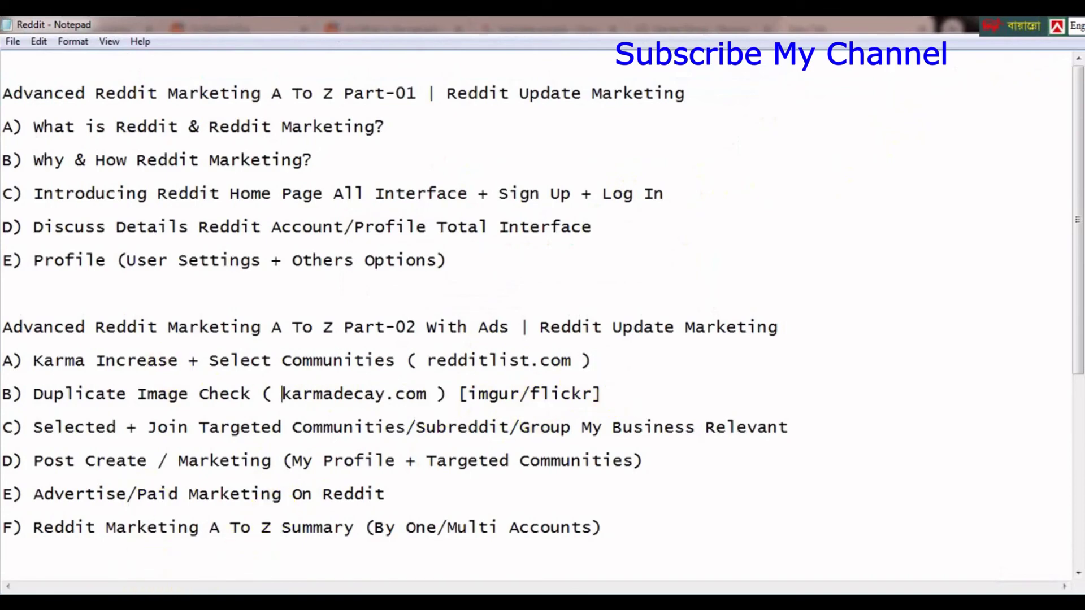
{"action": "left_click", "coordinate": [117, 595]}
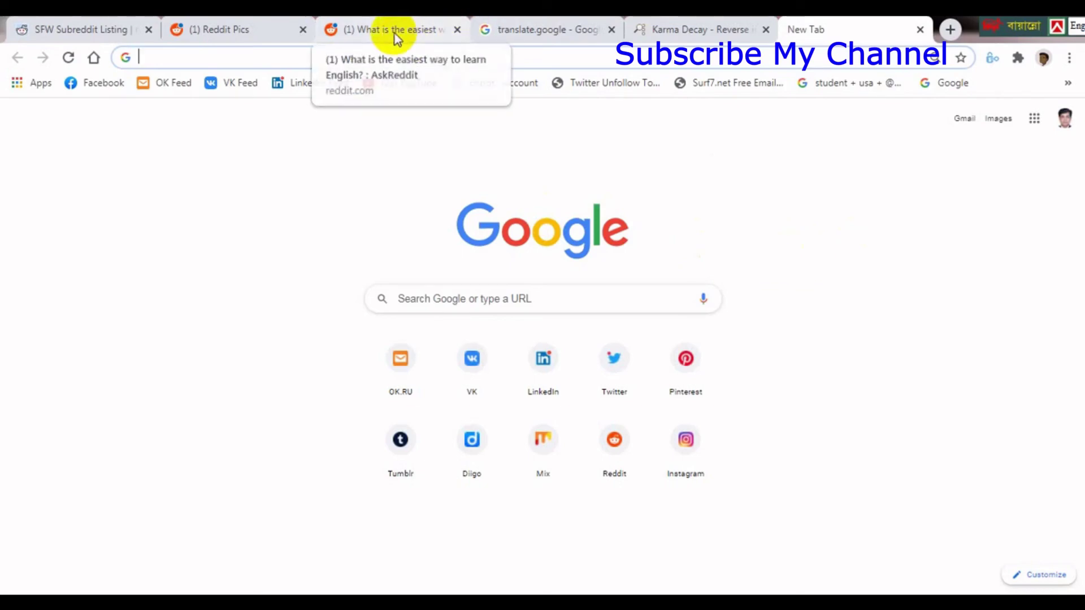
Step: Compare the Prince Andrew birthday image post in r/pics with the Karma Decay search result for the same picture
{"action": "left_click", "coordinate": [250, 31]}
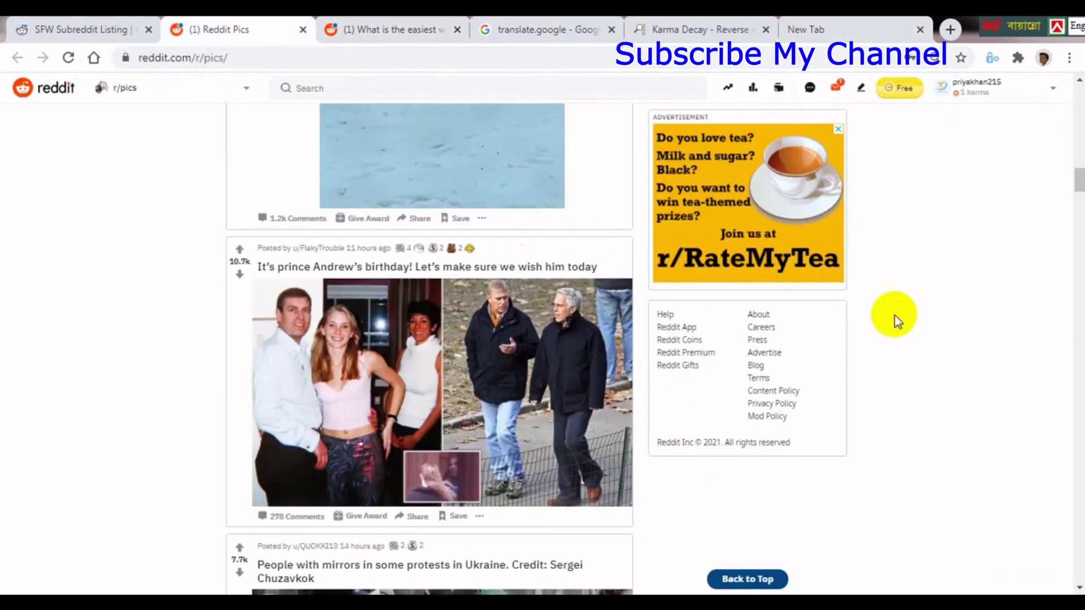
{"action": "left_click", "coordinate": [398, 28]}
{"action": "left_click", "coordinate": [237, 31]}
{"action": "left_click_drag", "start_coordinate": [1078, 181], "coordinate": [1056, 87]}
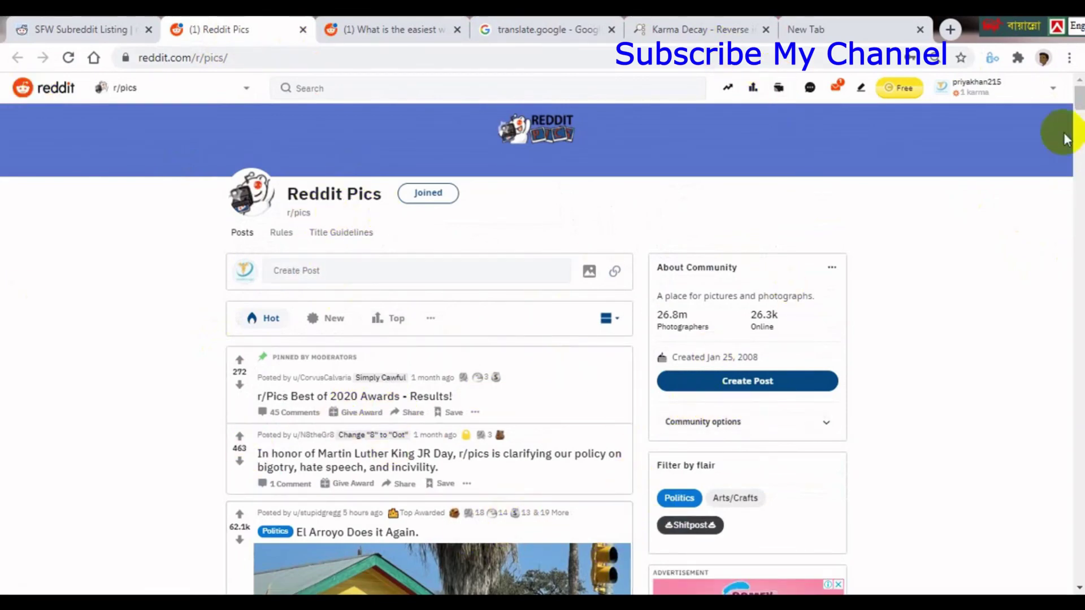
{"action": "left_click_drag", "start_coordinate": [1076, 104], "coordinate": [1058, 90]}
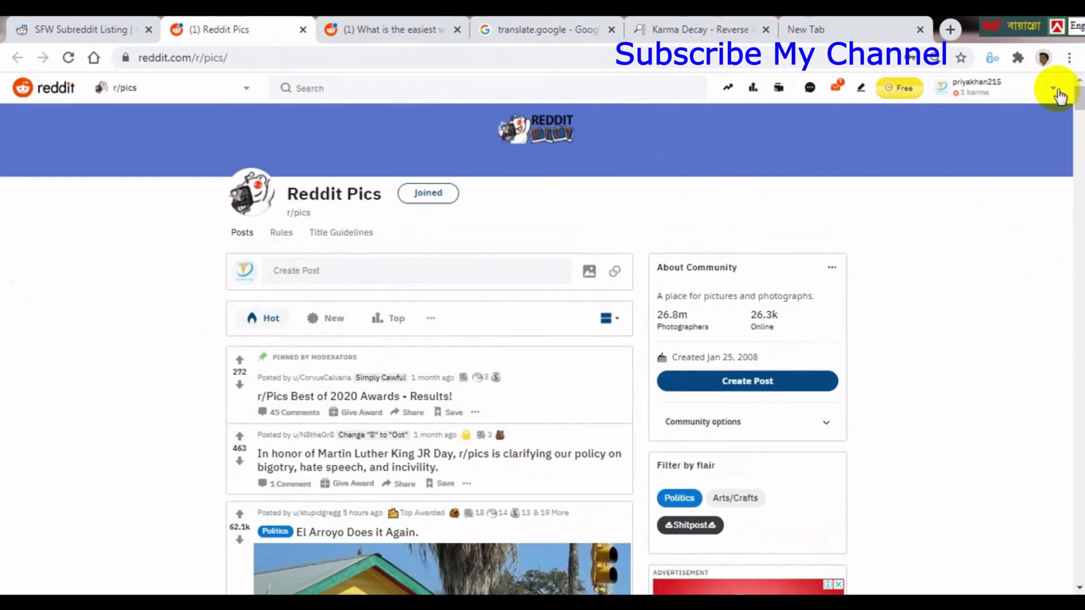
{"action": "left_click", "coordinate": [720, 29]}
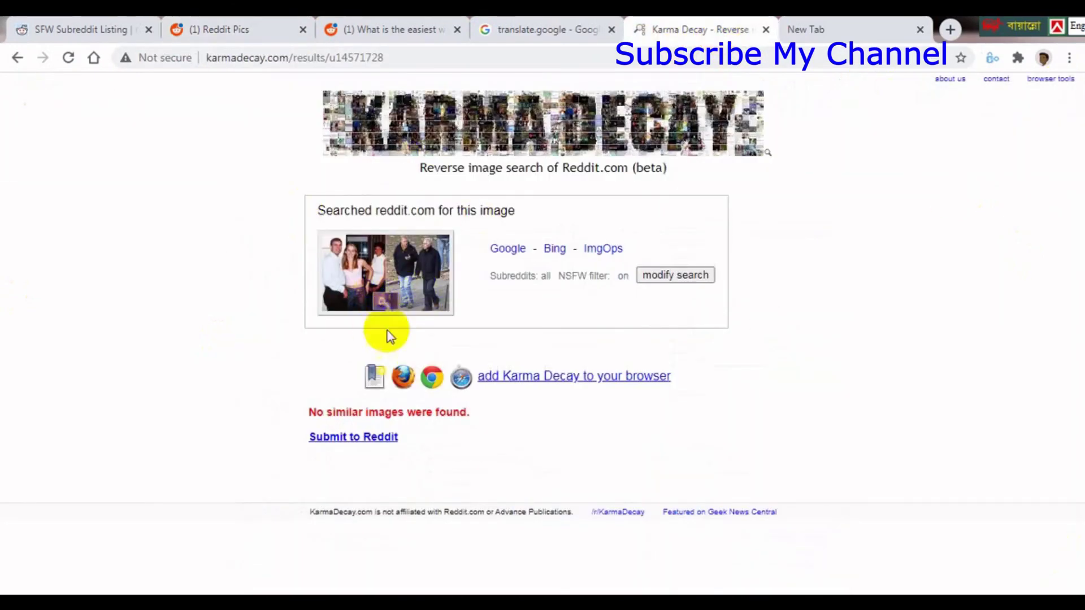
{"action": "left_click", "coordinate": [230, 34]}
{"action": "left_click_drag", "start_coordinate": [1077, 89], "coordinate": [1062, 195]}
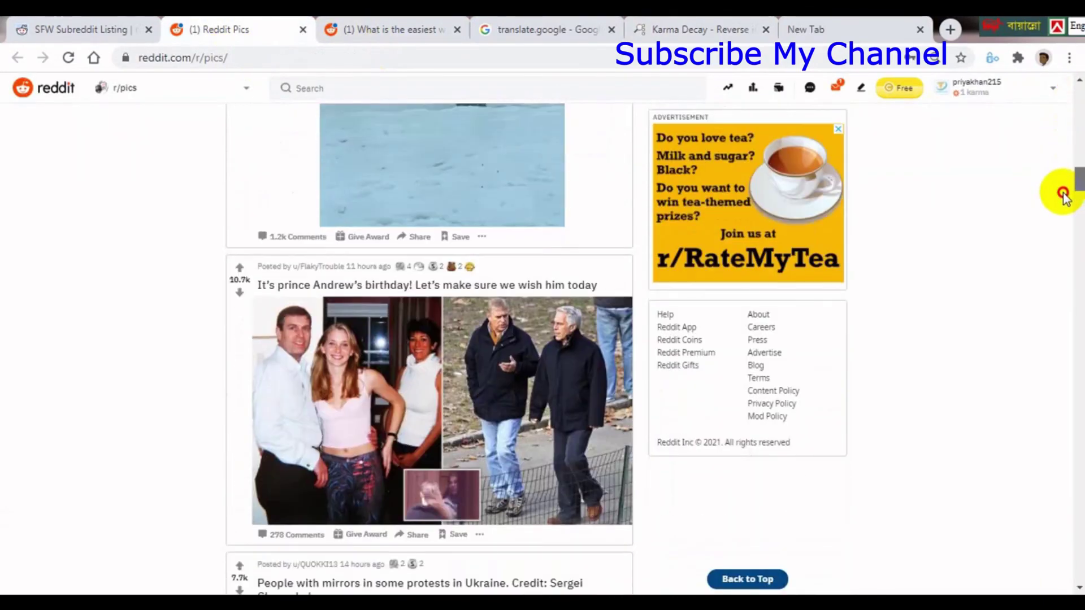
{"action": "left_click", "coordinate": [687, 29]}
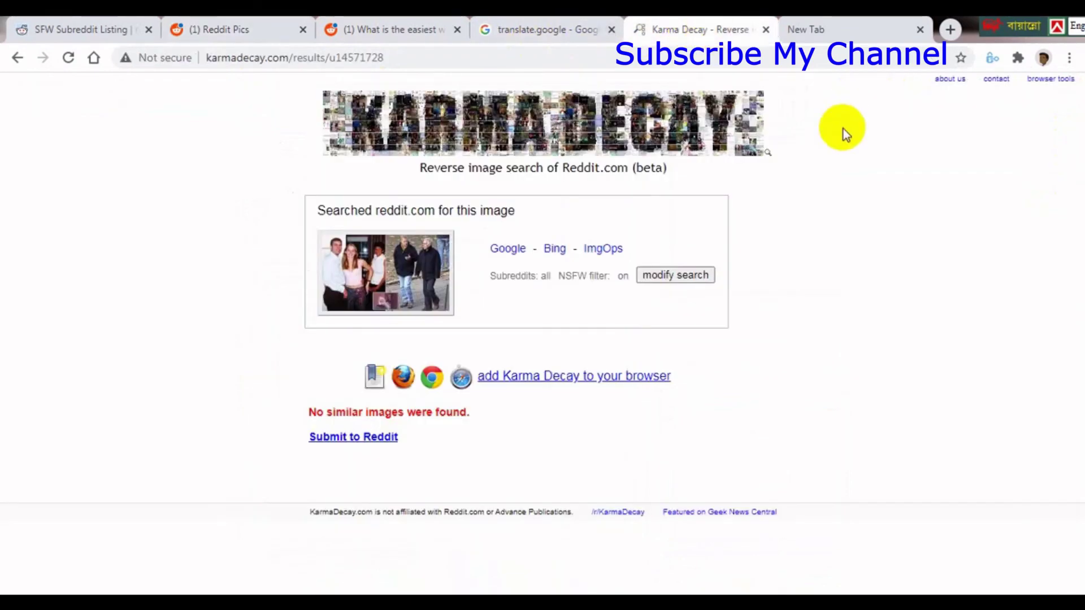
Step: Search Google for "imgur" in the blank tab and open the Imgur home page from the results
{"action": "left_click", "coordinate": [845, 25]}
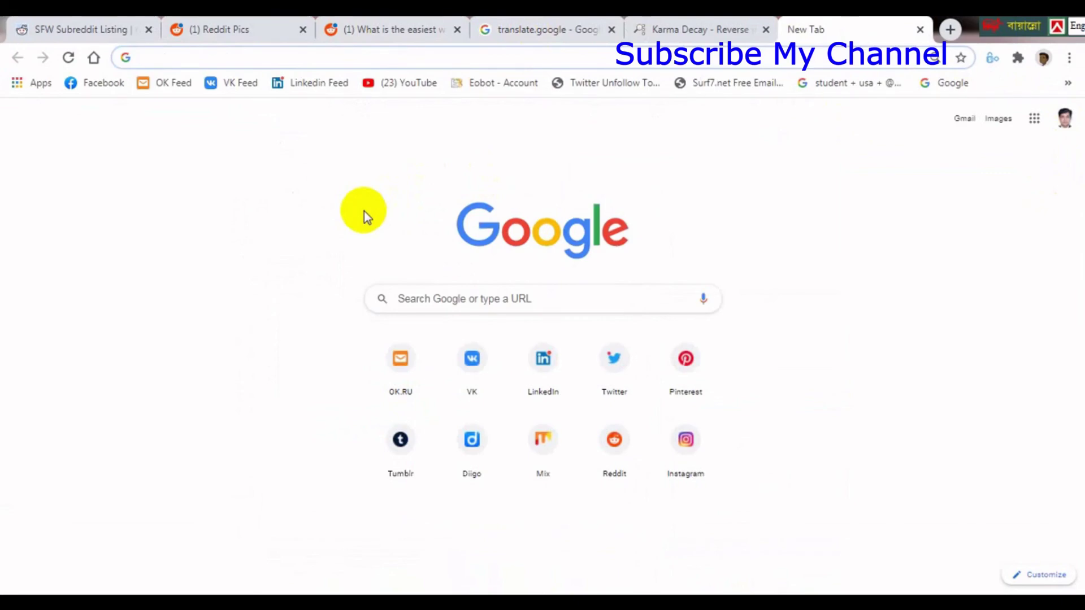
{"action": "type", "text": "im"}
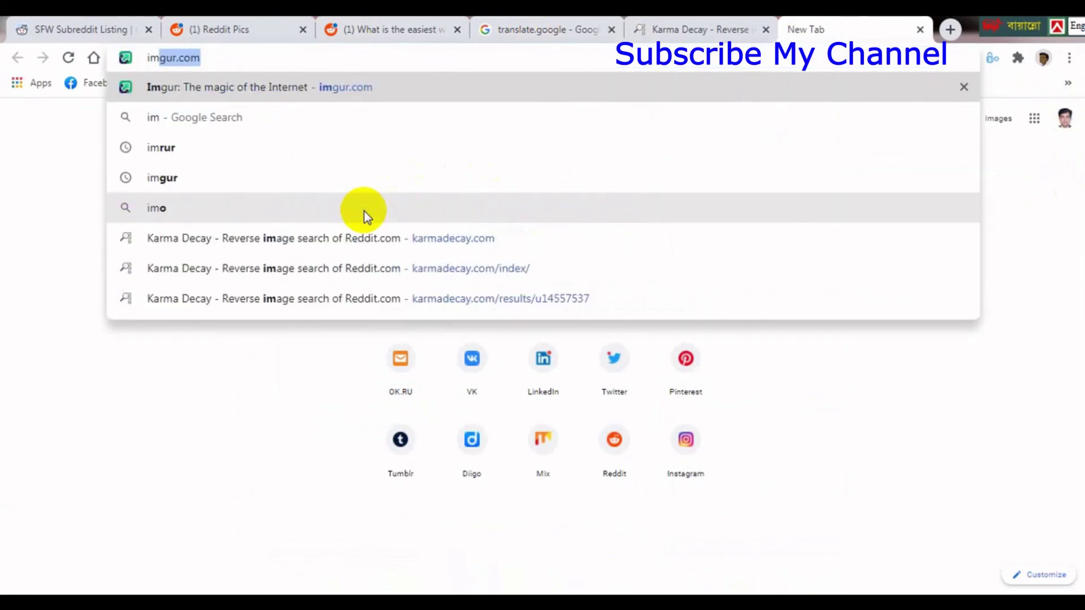
{"action": "type", "text": "gur.c"}
{"action": "key", "text": "BackSpace"}
{"action": "key", "text": "BackSpace"}
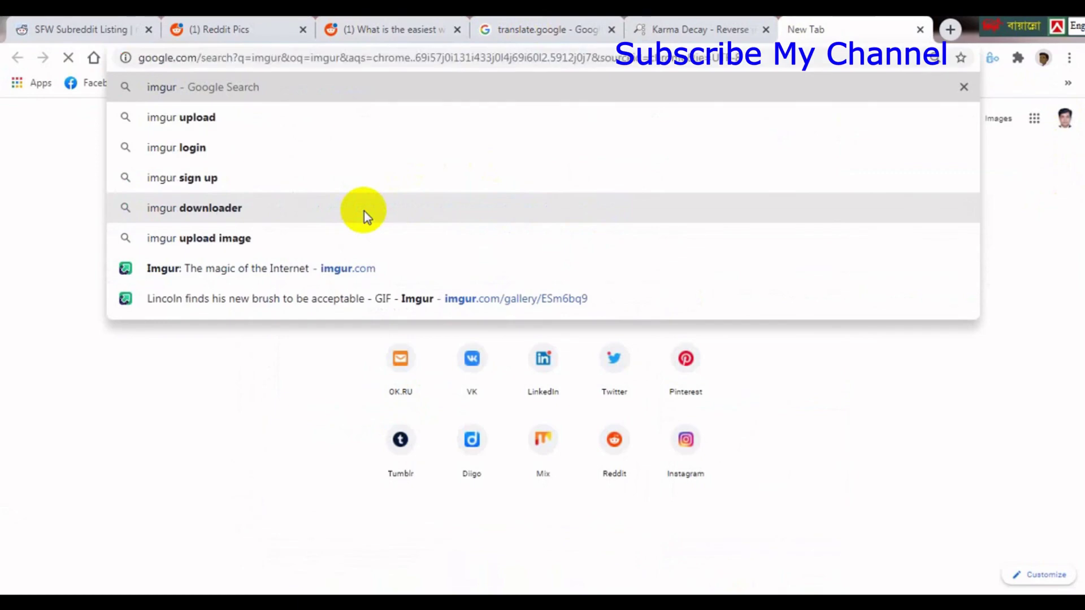
{"action": "key", "text": "Return"}
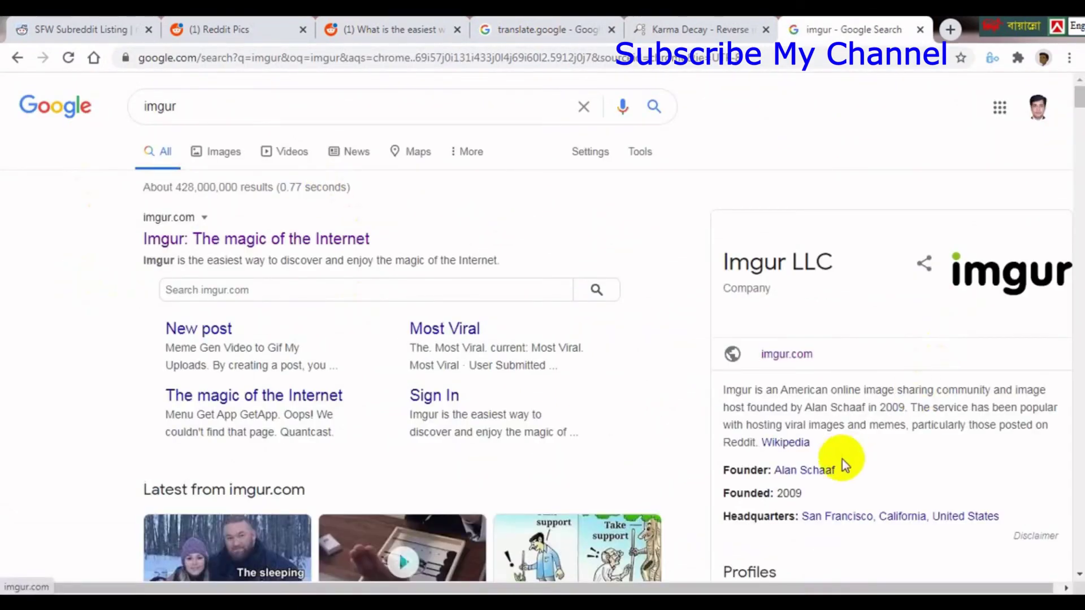
{"action": "scroll", "coordinate": [1066, 109], "scroll_direction": "down", "scroll_amount": 1}
{"action": "scroll", "coordinate": [1066, 109], "scroll_direction": "up", "scroll_amount": 1}
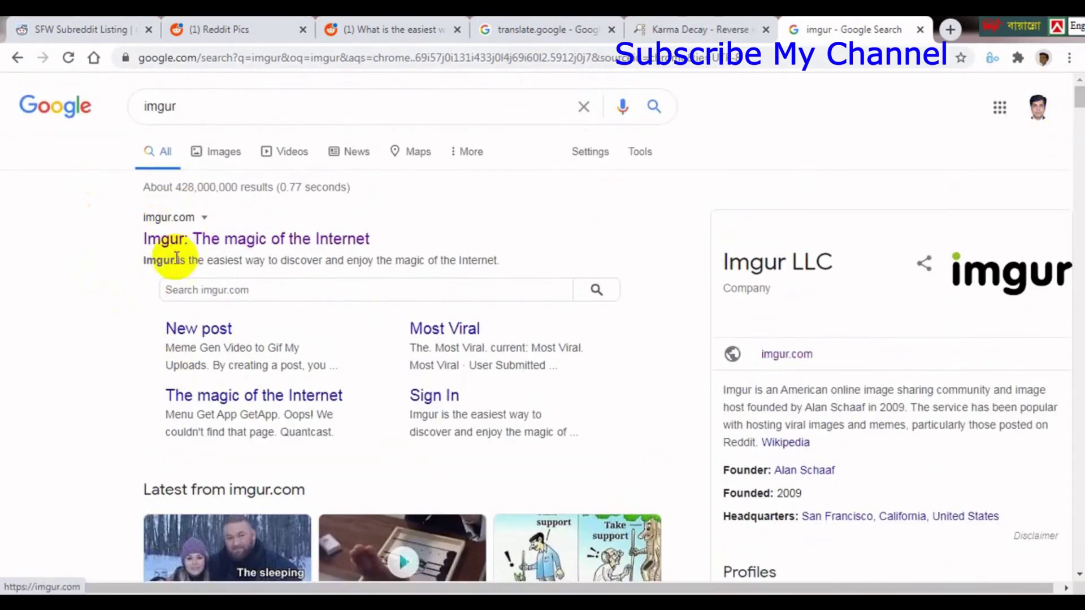
{"action": "left_click", "coordinate": [222, 238]}
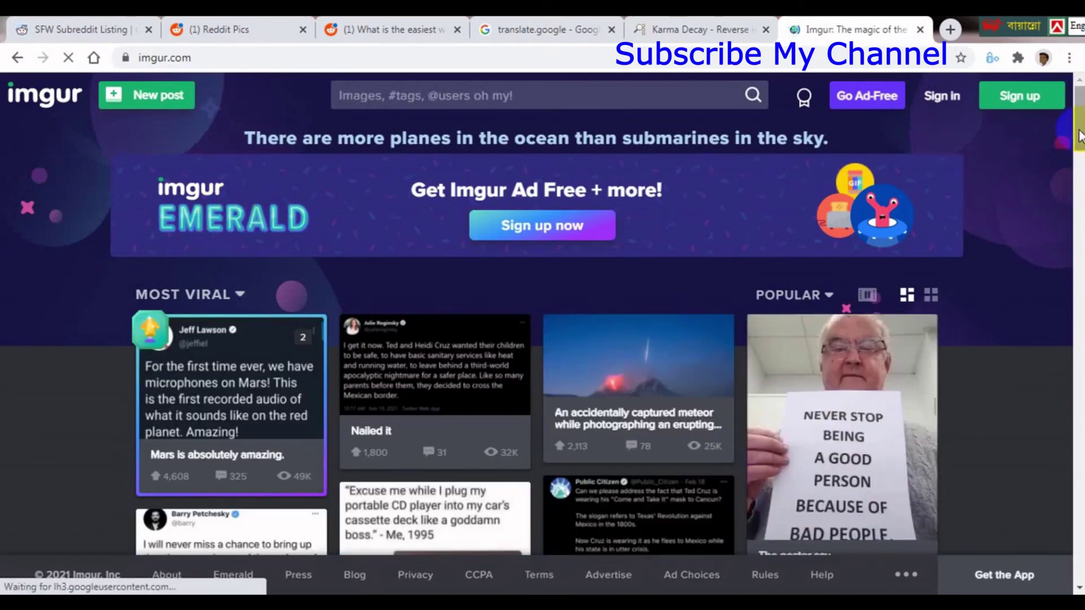
Step: Browse Imgur's Most Viral feed and open the post about Sarge the dog
{"action": "mouse_move", "coordinate": [1077, 139]}
{"action": "left_mouse_down"}
{"action": "mouse_move", "coordinate": [1048, 247]}
{"action": "mouse_move", "coordinate": [1045, 398]}
{"action": "mouse_move", "coordinate": [1048, 115]}
{"action": "mouse_move", "coordinate": [1079, 143]}
{"action": "mouse_move", "coordinate": [1073, 339]}
{"action": "mouse_move", "coordinate": [1058, 375]}
{"action": "mouse_move", "coordinate": [1068, 409]}
{"action": "mouse_move", "coordinate": [1033, 425]}
{"action": "mouse_move", "coordinate": [1077, 412]}
{"action": "mouse_move", "coordinate": [1079, 420]}
{"action": "left_mouse_up"}
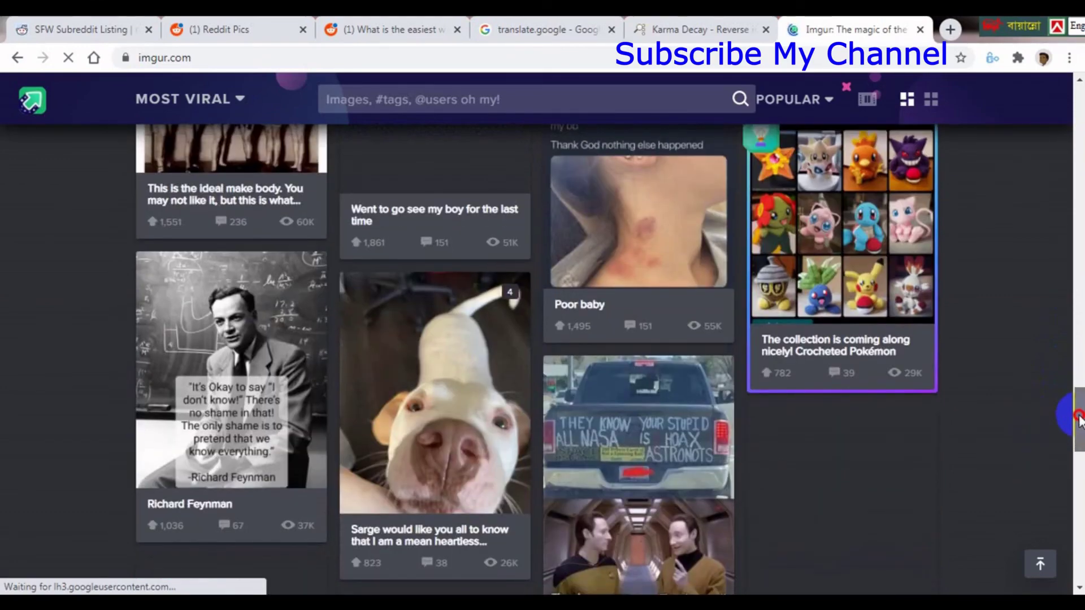
{"action": "left_click_drag", "start_coordinate": [1078, 421], "coordinate": [1079, 432]}
{"action": "left_click", "coordinate": [427, 389]}
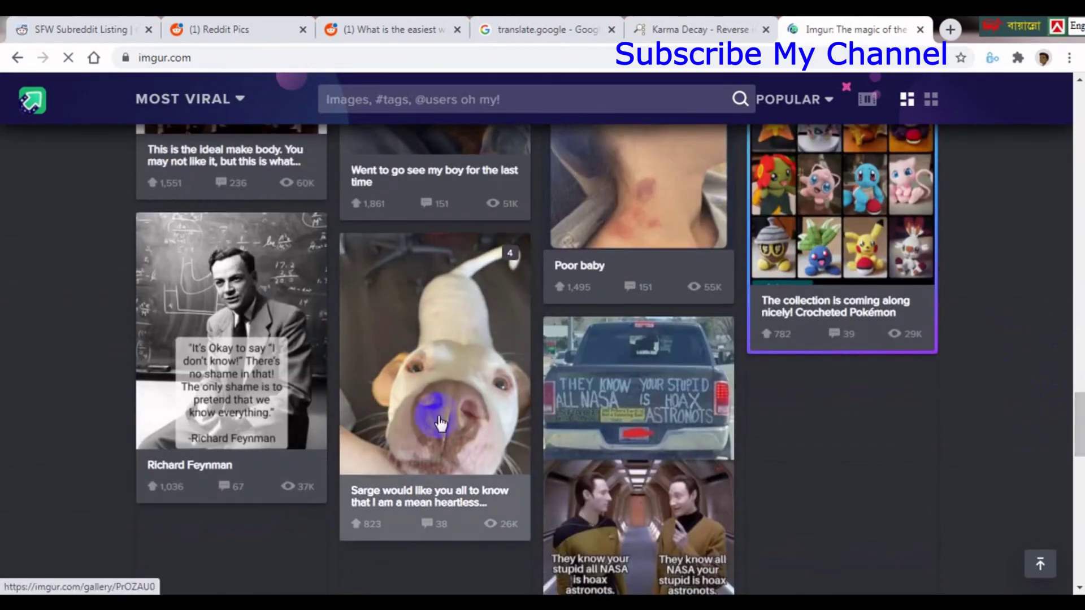
{"action": "right_click", "coordinate": [441, 364]}
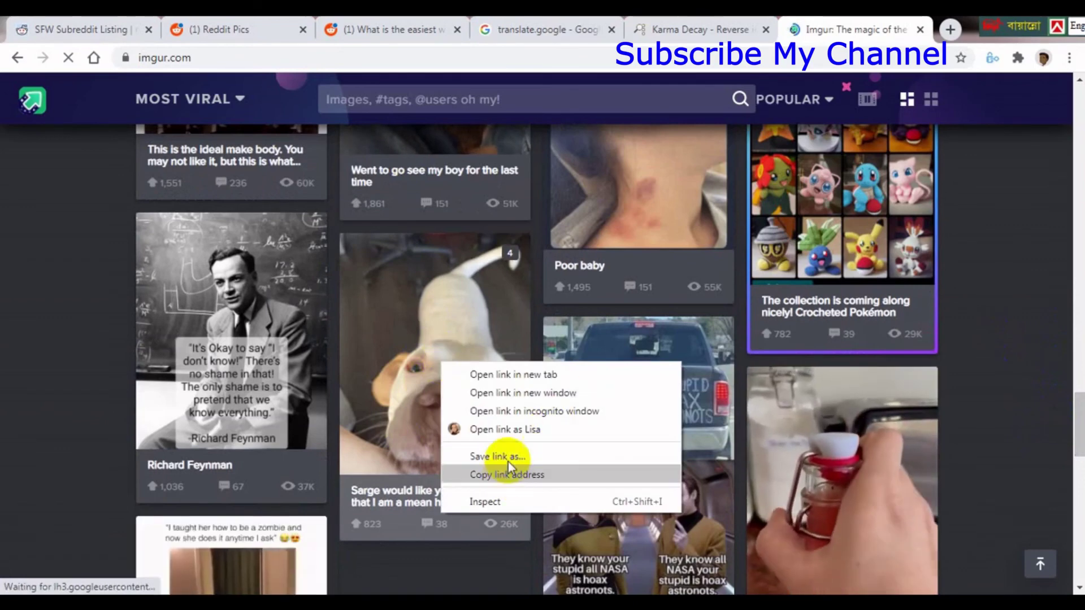
{"action": "left_click", "coordinate": [412, 346]}
{"action": "left_click", "coordinate": [400, 346]}
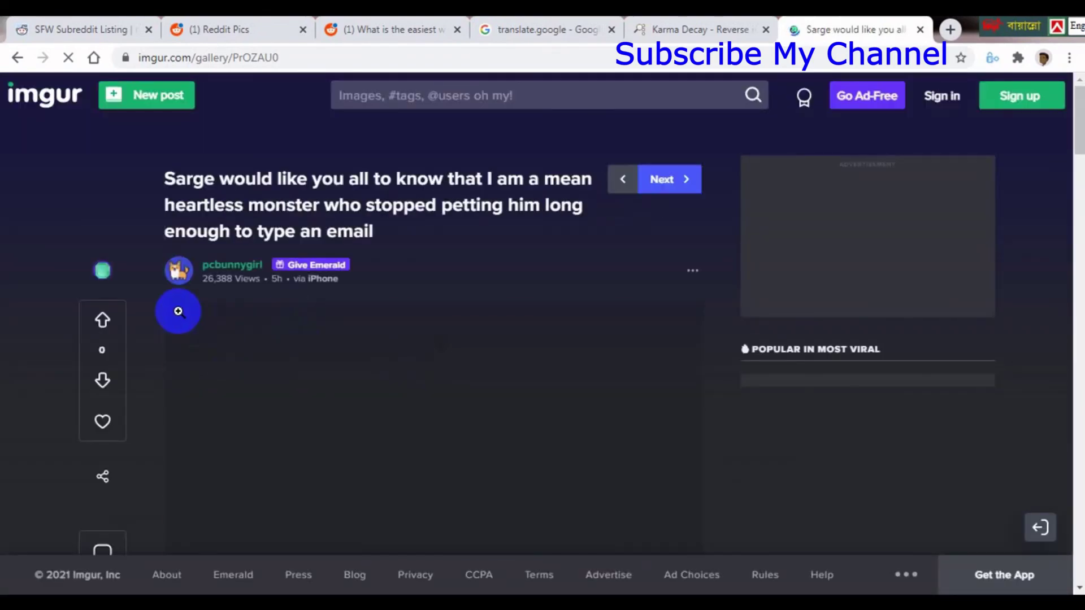
Step: Save the dog photo from the post as a JPEG named "dog" in the Reddit folder
{"action": "left_click_drag", "start_coordinate": [1078, 136], "coordinate": [1075, 176]}
{"action": "right_click", "coordinate": [408, 315]}
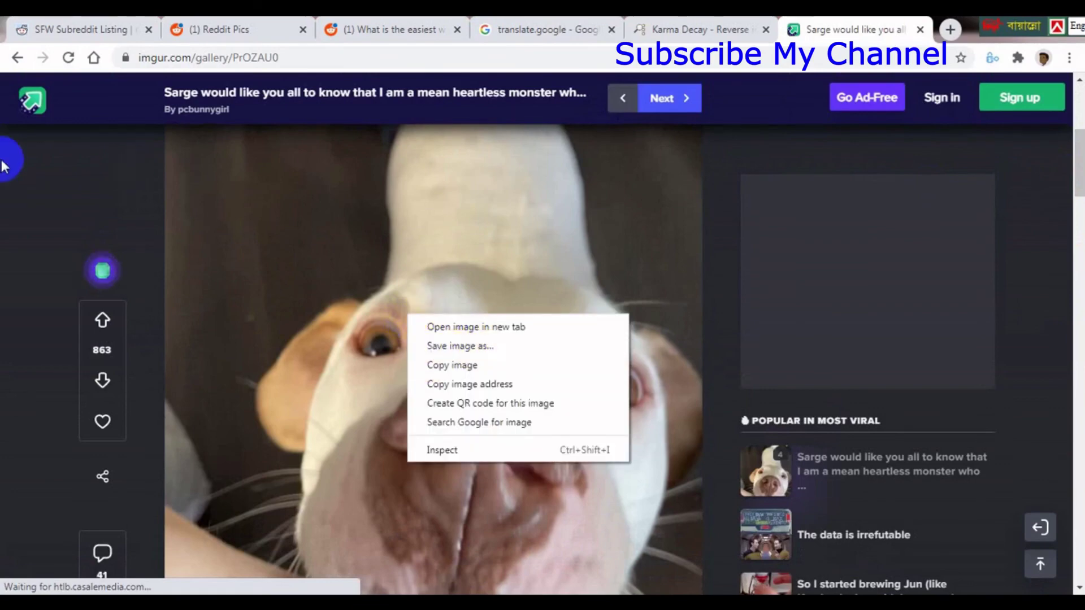
{"action": "left_click", "coordinate": [563, 412]}
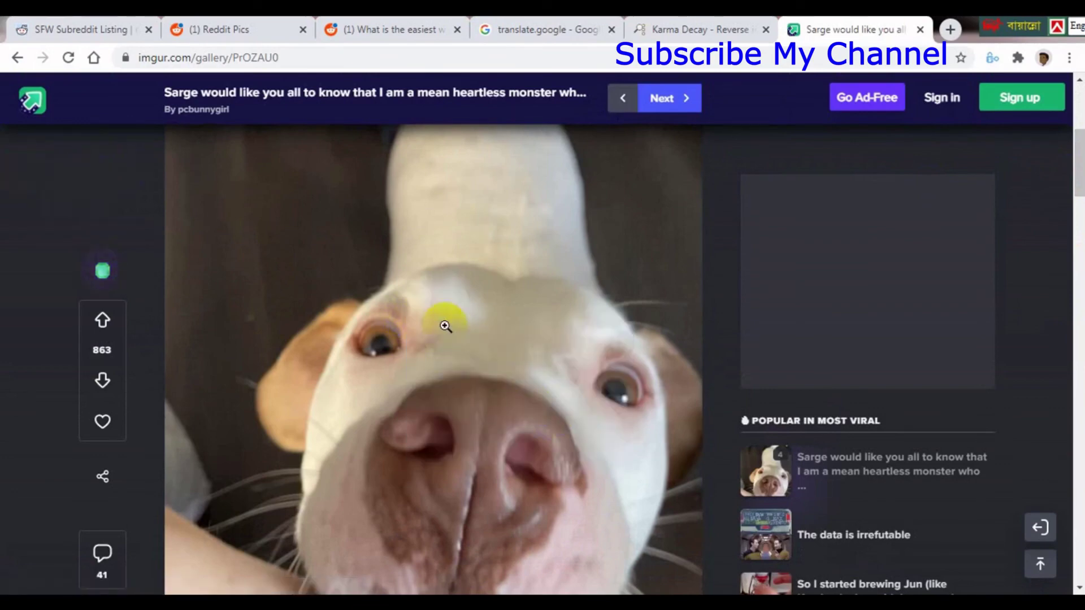
{"action": "right_click", "coordinate": [444, 309]}
{"action": "left_click", "coordinate": [518, 341]}
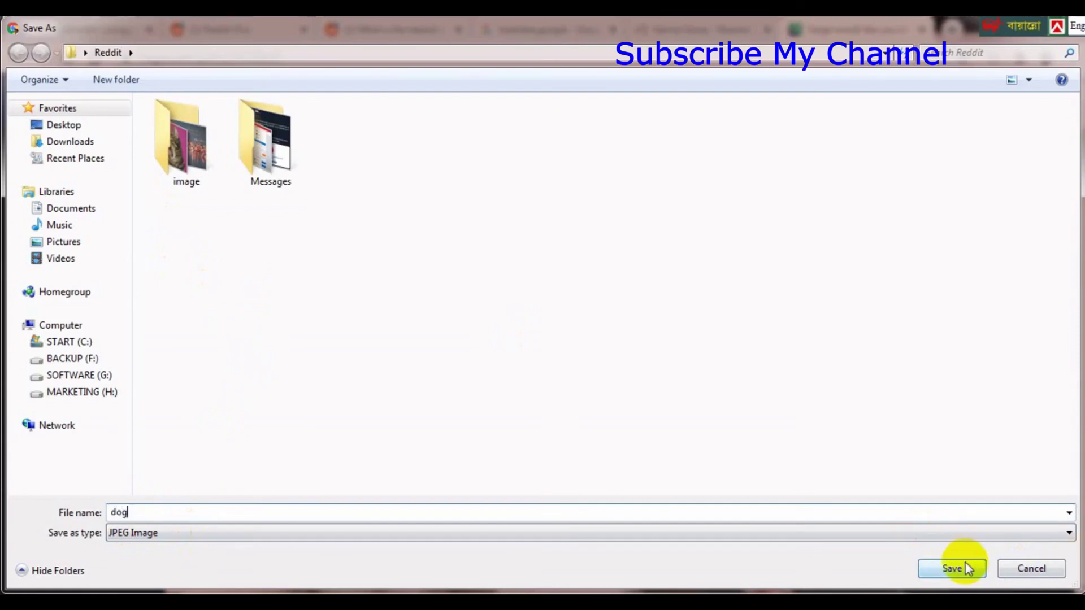
{"action": "left_click", "coordinate": [944, 570]}
Step: Return to the Imgur feed and open the "Problem for everyone" post
{"action": "left_click", "coordinate": [17, 59]}
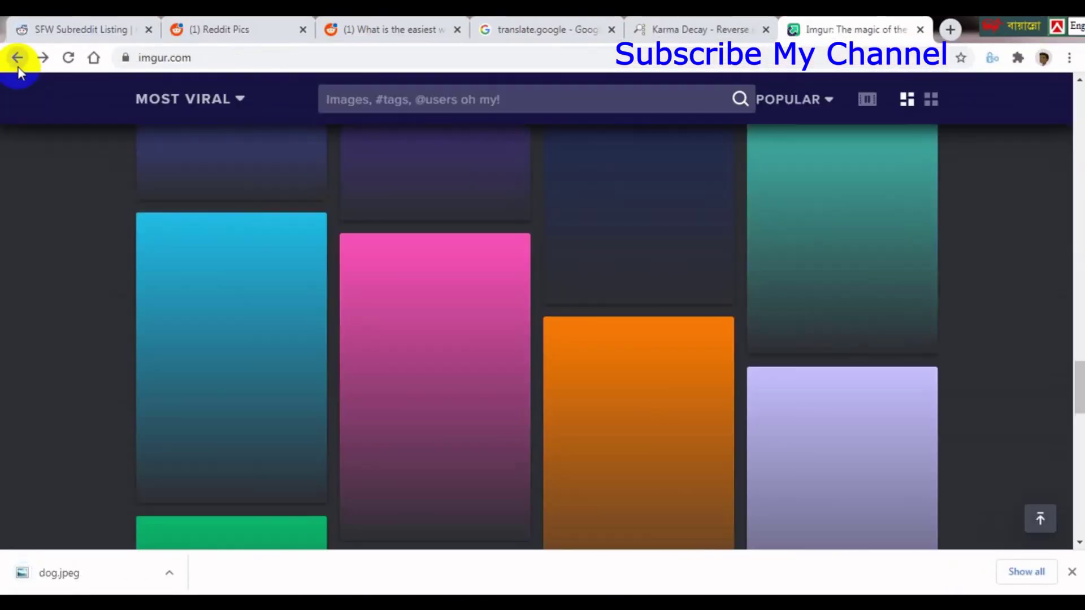
{"action": "left_click_drag", "start_coordinate": [1078, 385], "coordinate": [1078, 272]}
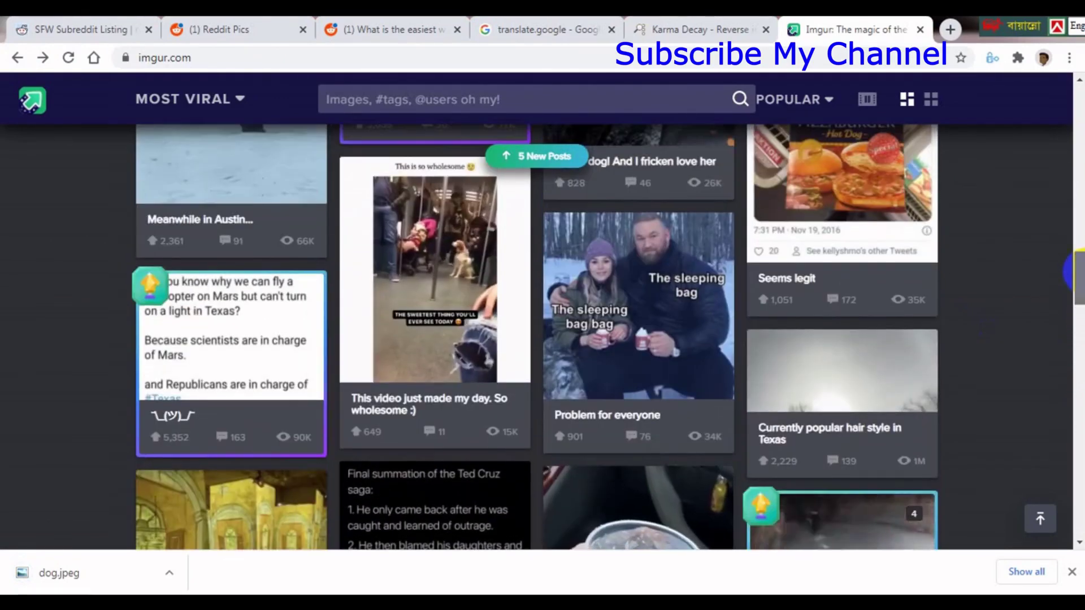
{"action": "left_click", "coordinate": [642, 280]}
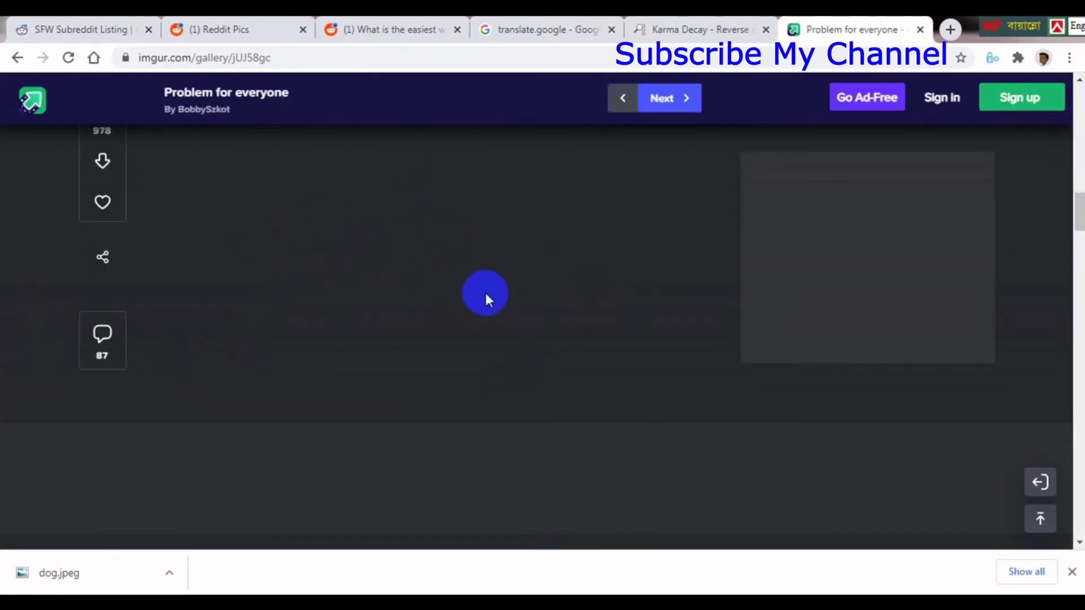
Step: Save the sleeping bag image to the Reddit folder as a JPEG under the suggested name ykFQww9 and dismiss the downloads bar
{"action": "left_click_drag", "start_coordinate": [1077, 237], "coordinate": [1063, 111]}
{"action": "right_click", "coordinate": [394, 289]}
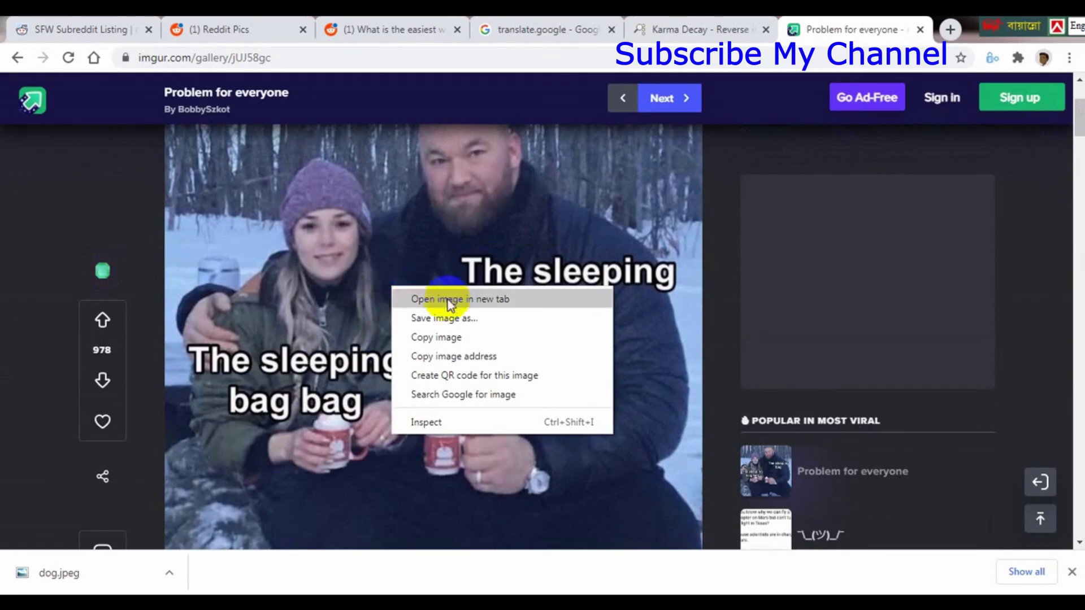
{"action": "left_click", "coordinate": [452, 316]}
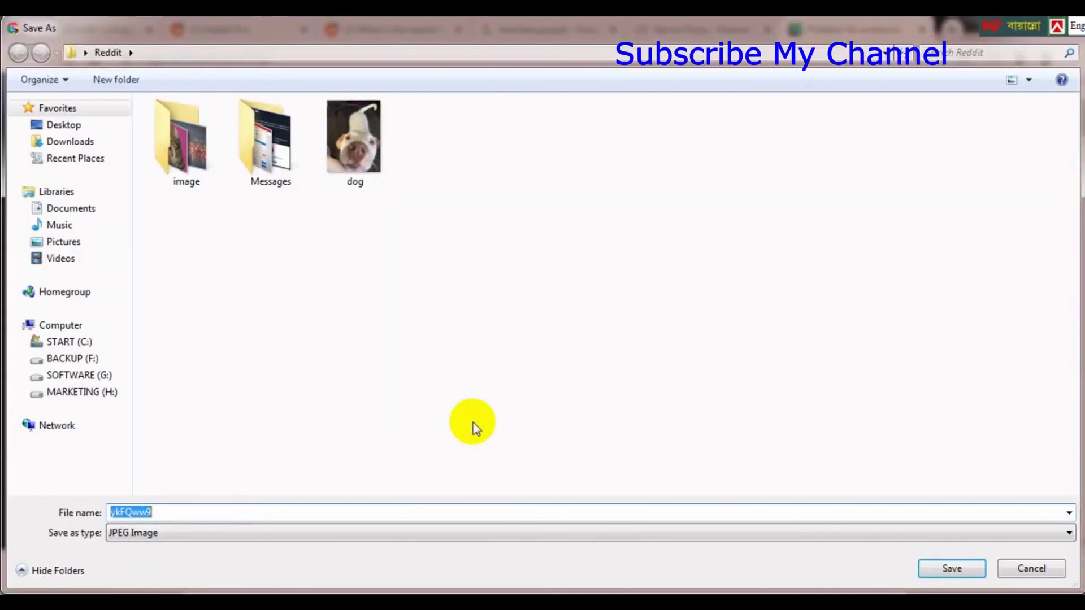
{"action": "left_click", "coordinate": [954, 568]}
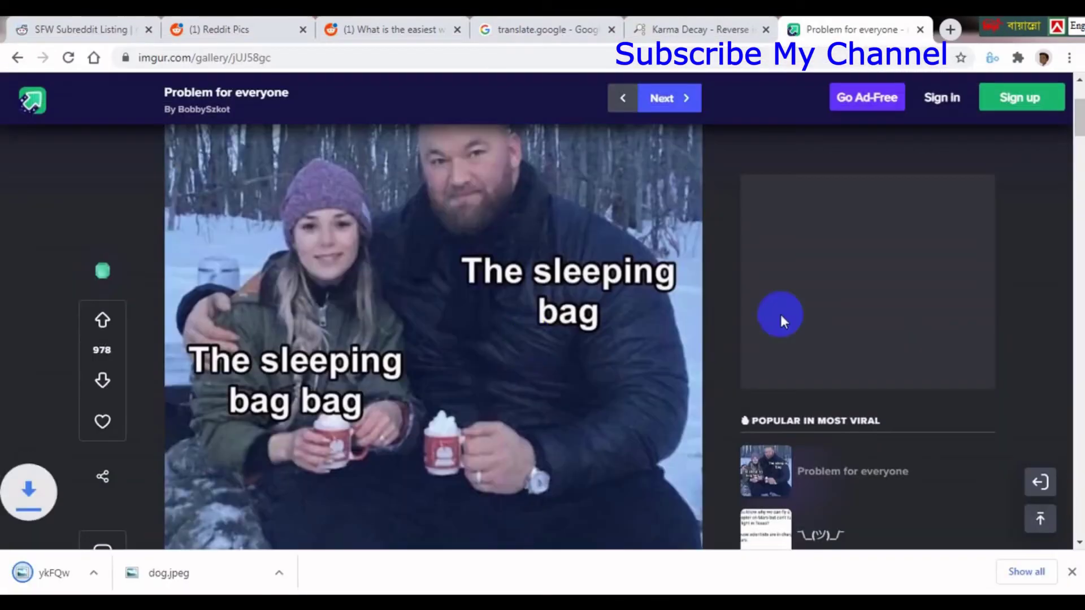
{"action": "left_click", "coordinate": [1070, 574]}
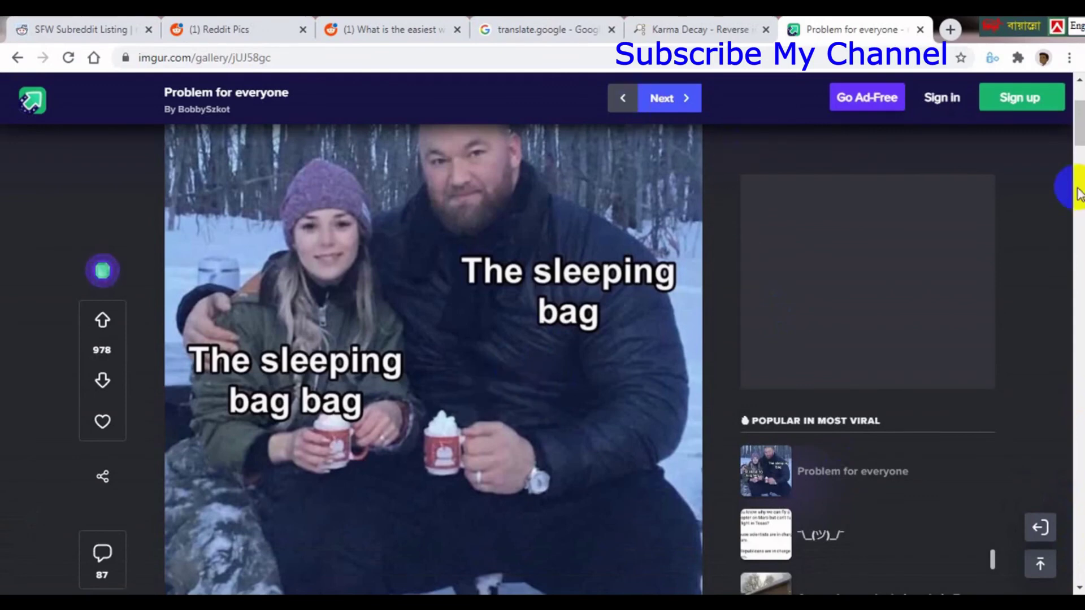
Step: Return from the Imgur post to Karma Decay and load its home page at karmadecay.com
{"action": "left_click_drag", "start_coordinate": [1079, 121], "coordinate": [1078, 102]}
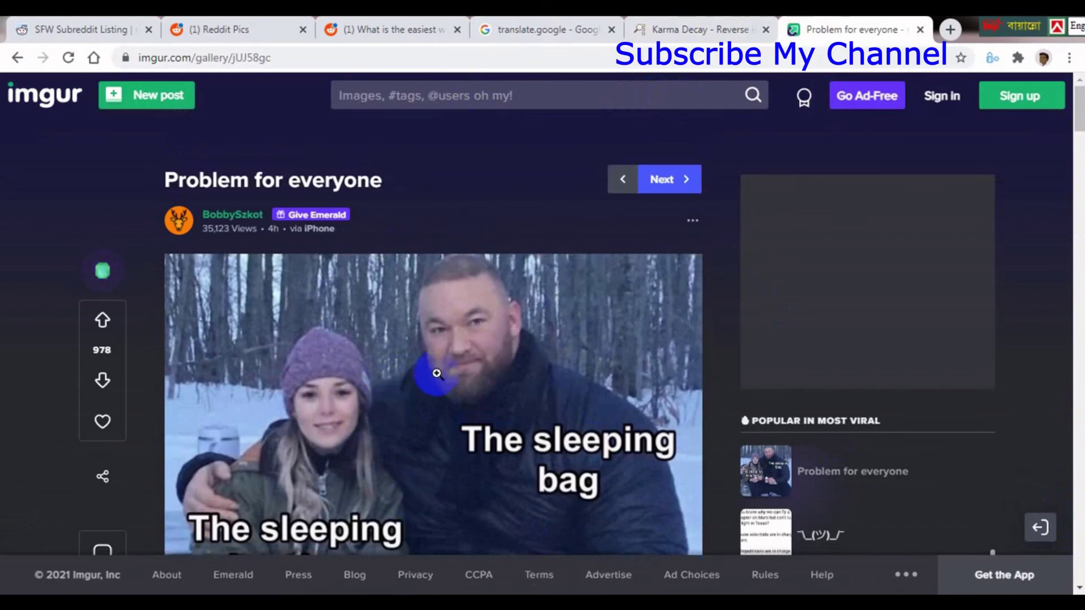
{"action": "left_click", "coordinate": [712, 29]}
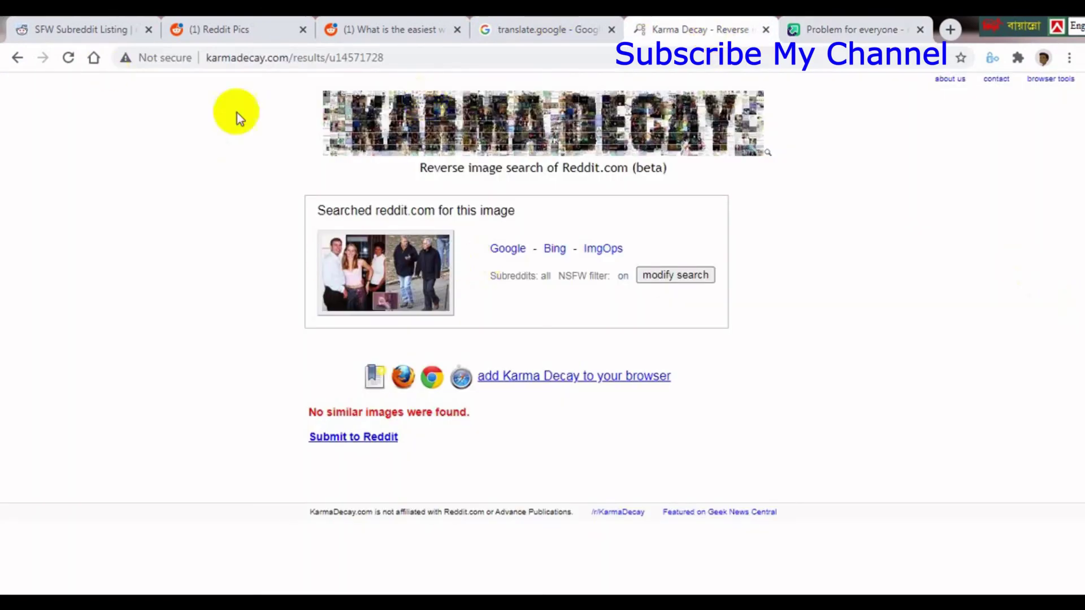
{"action": "left_click_drag", "start_coordinate": [291, 57], "coordinate": [453, 73]}
{"action": "key", "text": "BackSpace"}
{"action": "key", "text": "Return"}
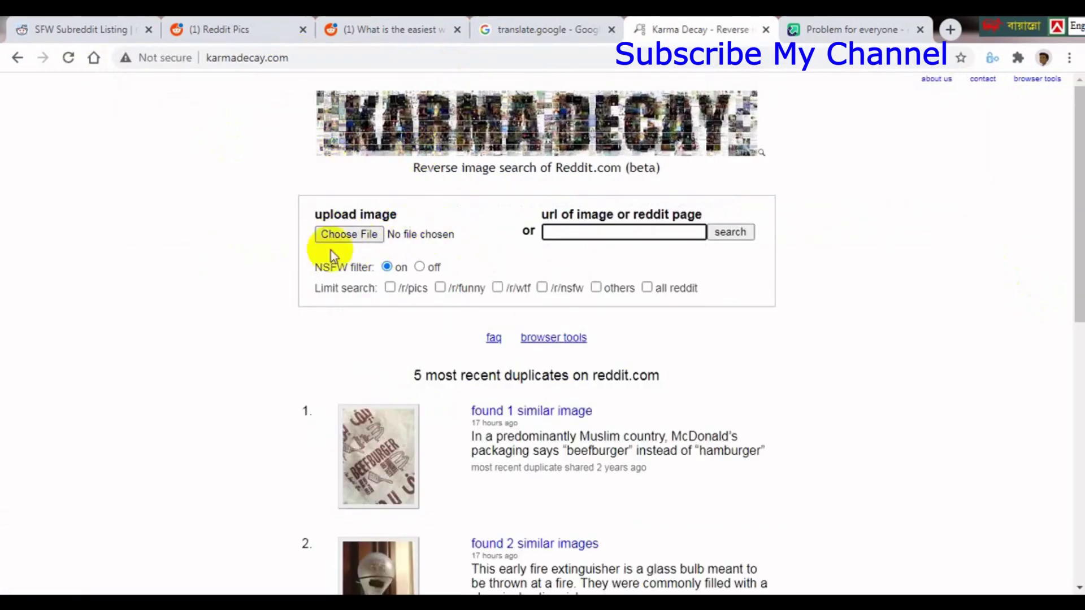
Step: Upload the "dog" image from the Reddit folder to Karma Decay for a reverse image search
{"action": "left_click", "coordinate": [337, 235]}
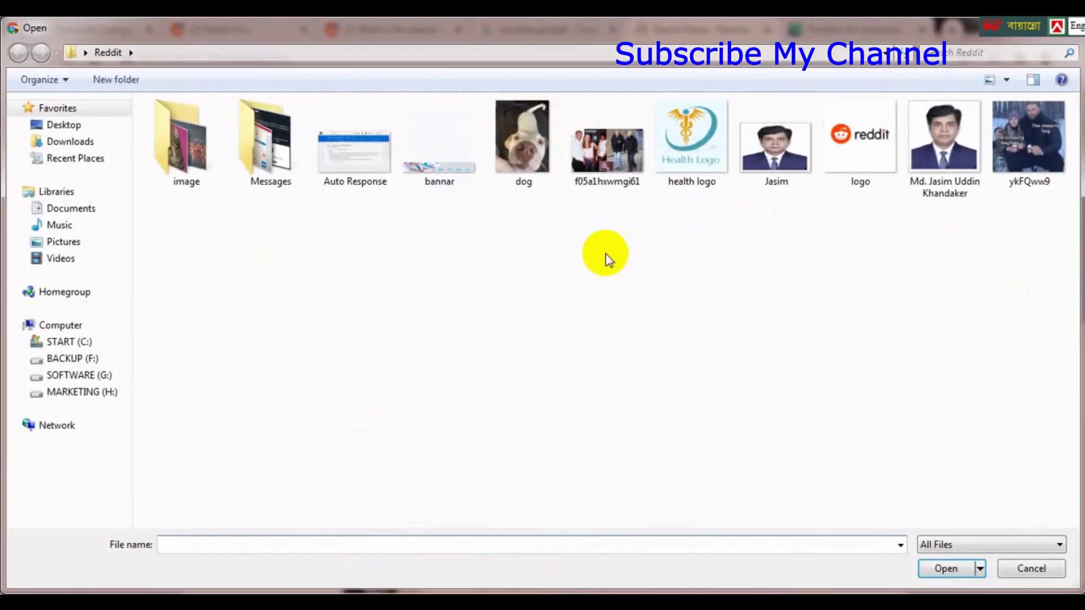
{"action": "left_click", "coordinate": [516, 158]}
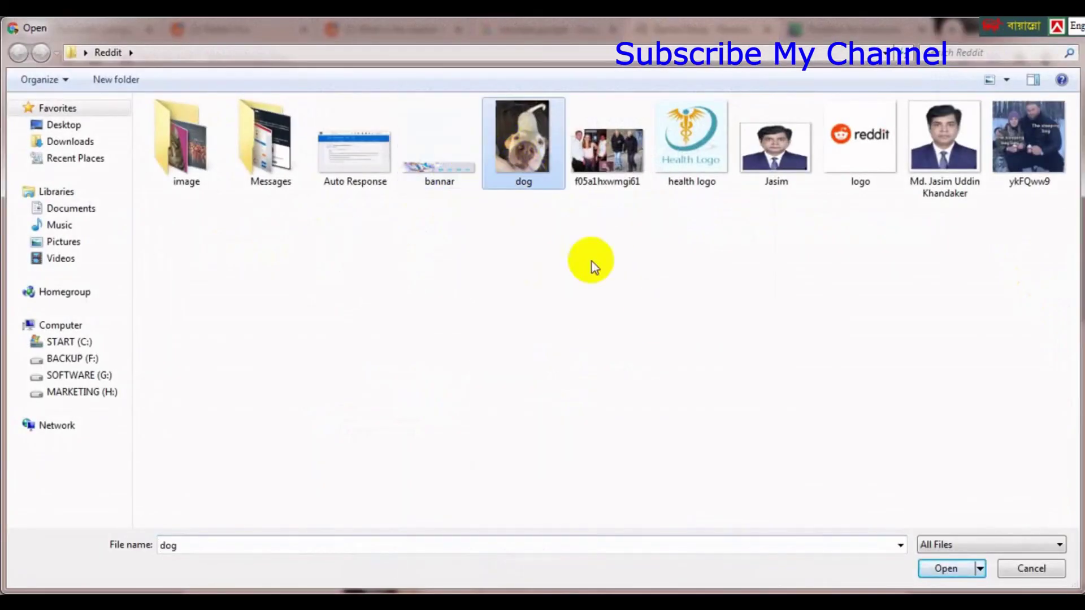
{"action": "left_click", "coordinate": [944, 570]}
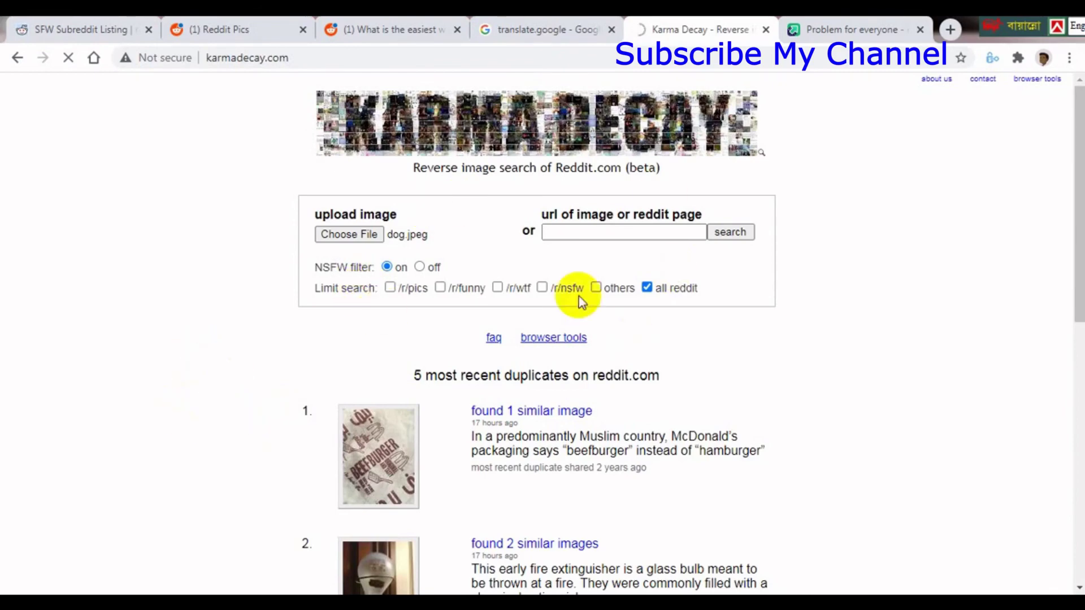
Step: Refresh the AskReddit post "What is the easiest way to learn English?" and open the Reddit messages
{"action": "left_click", "coordinate": [377, 29]}
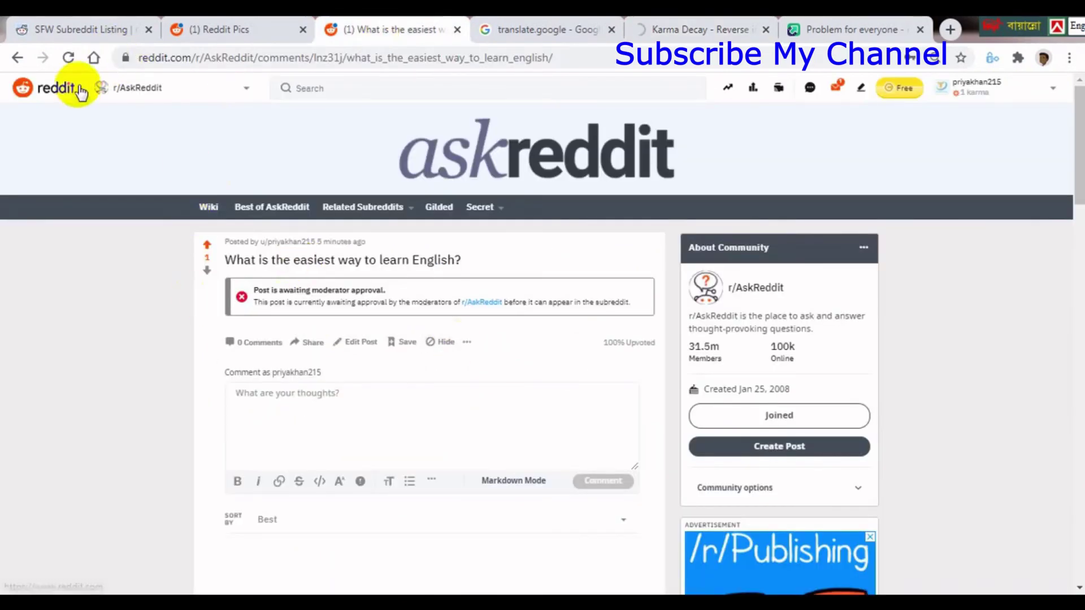
{"action": "left_click", "coordinate": [68, 57]}
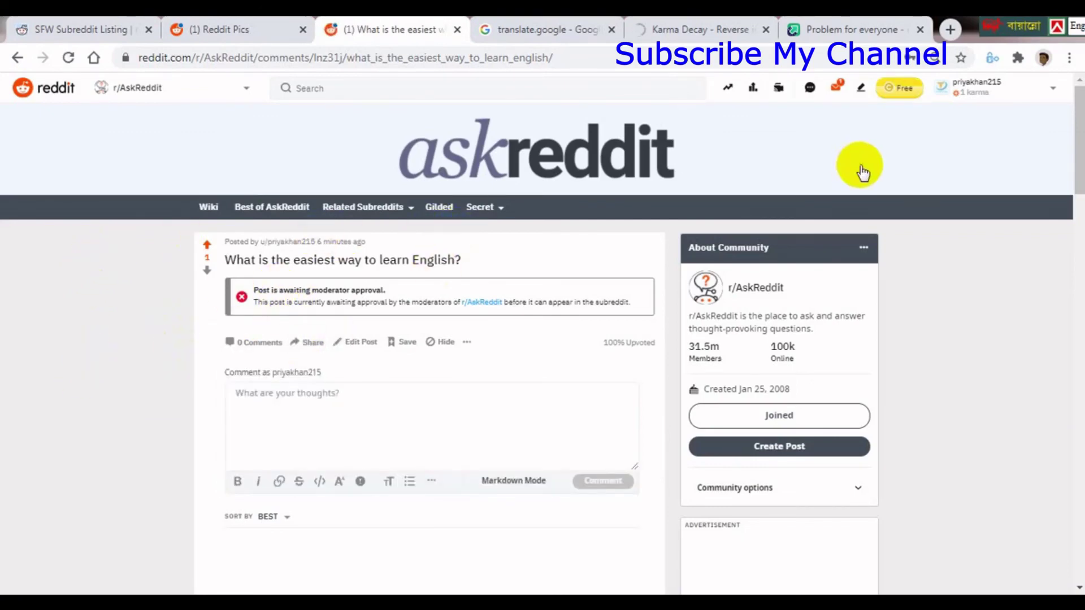
{"action": "left_click", "coordinate": [837, 89]}
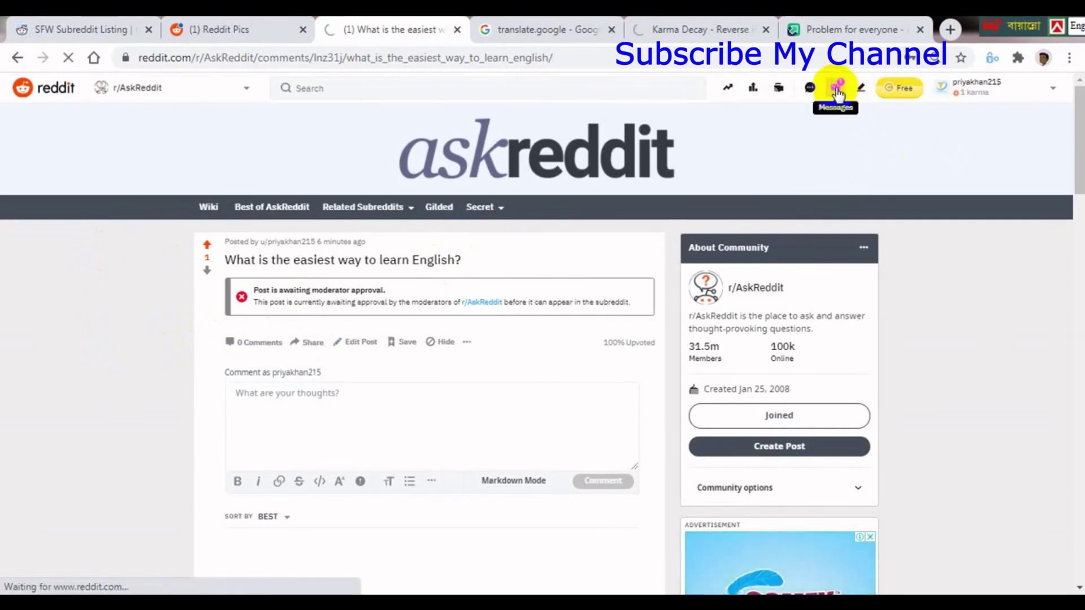
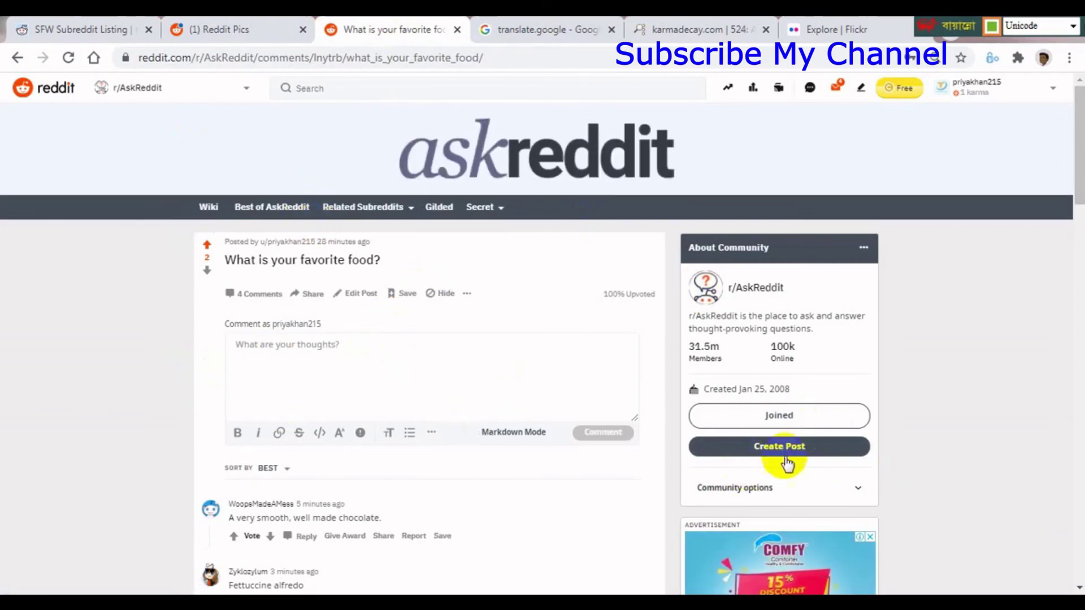
Step: Start a new r/AskReddit post and copy the English translation "Which aspect of people do you dislike?" from Google Translate
{"action": "left_click", "coordinate": [797, 458]}
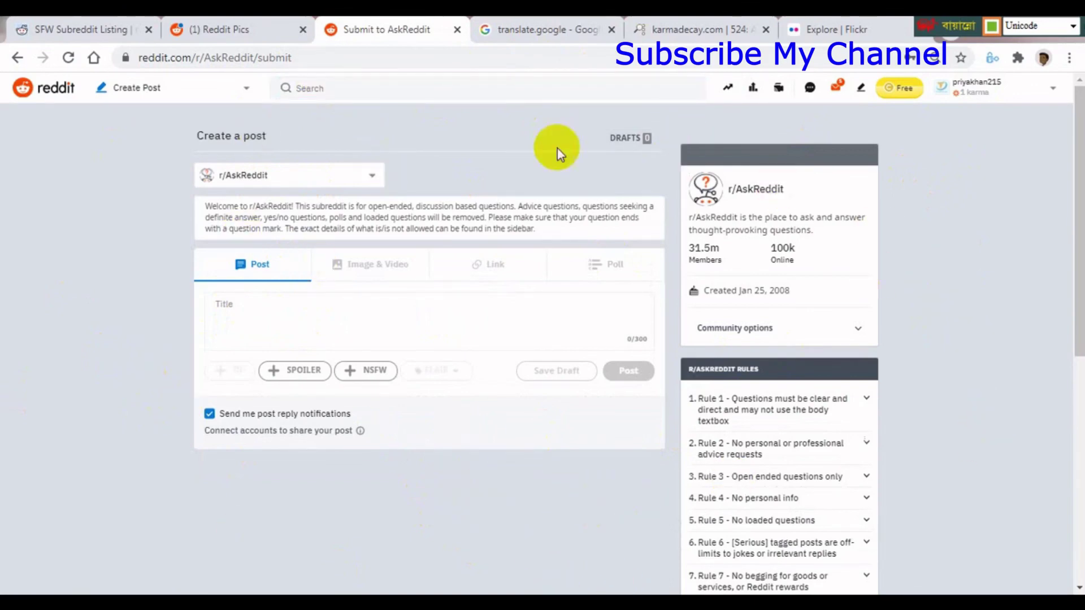
{"action": "left_click", "coordinate": [574, 41]}
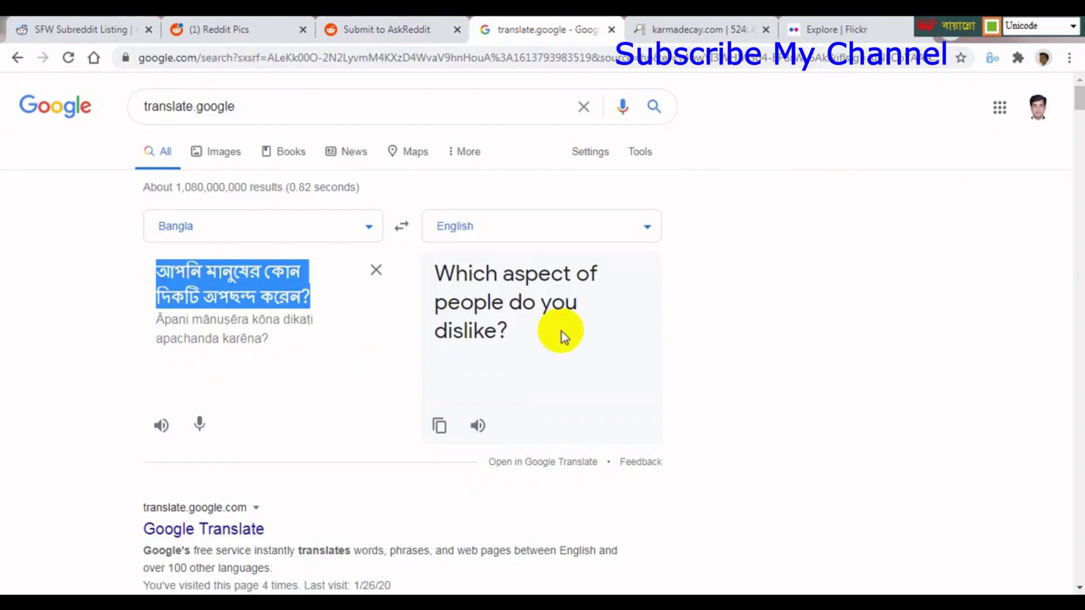
{"action": "left_click", "coordinate": [358, 27]}
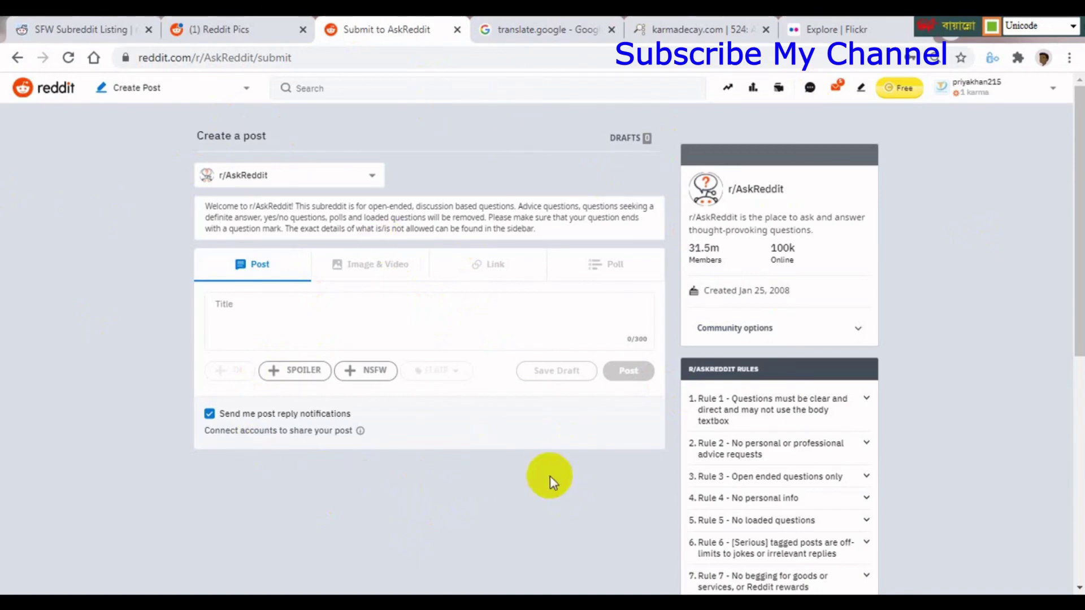
{"action": "left_click", "coordinate": [511, 30]}
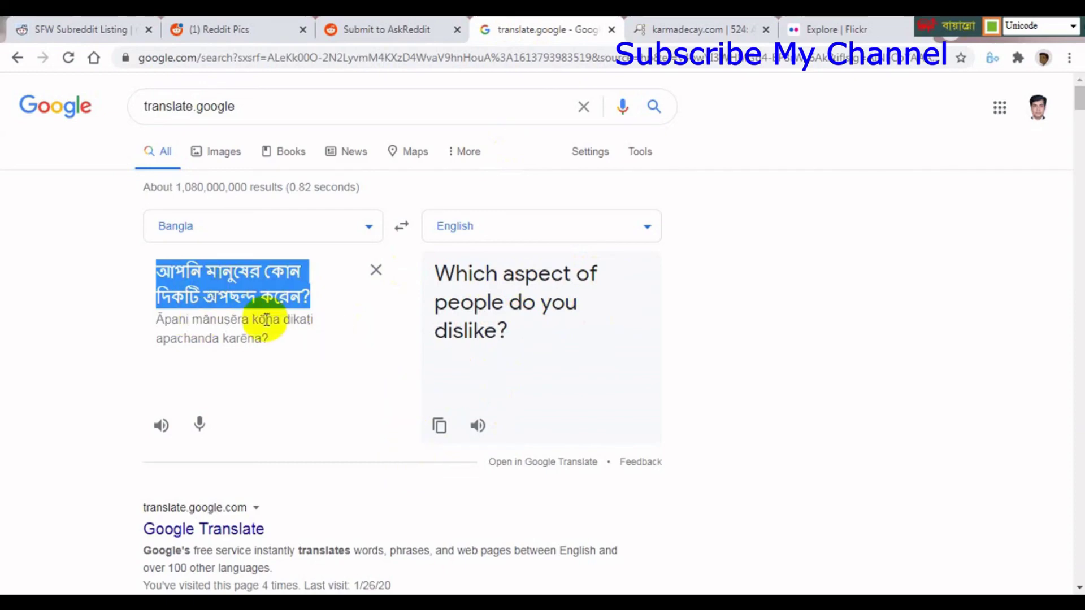
{"action": "left_click", "coordinate": [439, 428]}
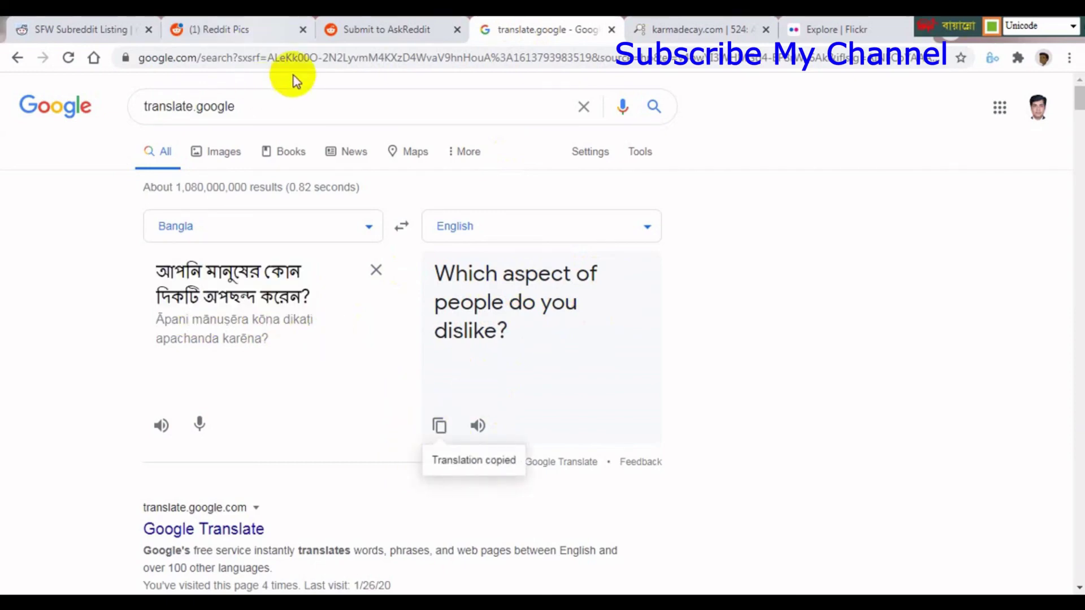
Step: Paste "Which aspect of people do you dislike?" as the title of the r/AskReddit post and publish it
{"action": "left_click", "coordinate": [384, 31]}
{"action": "left_click", "coordinate": [278, 319]}
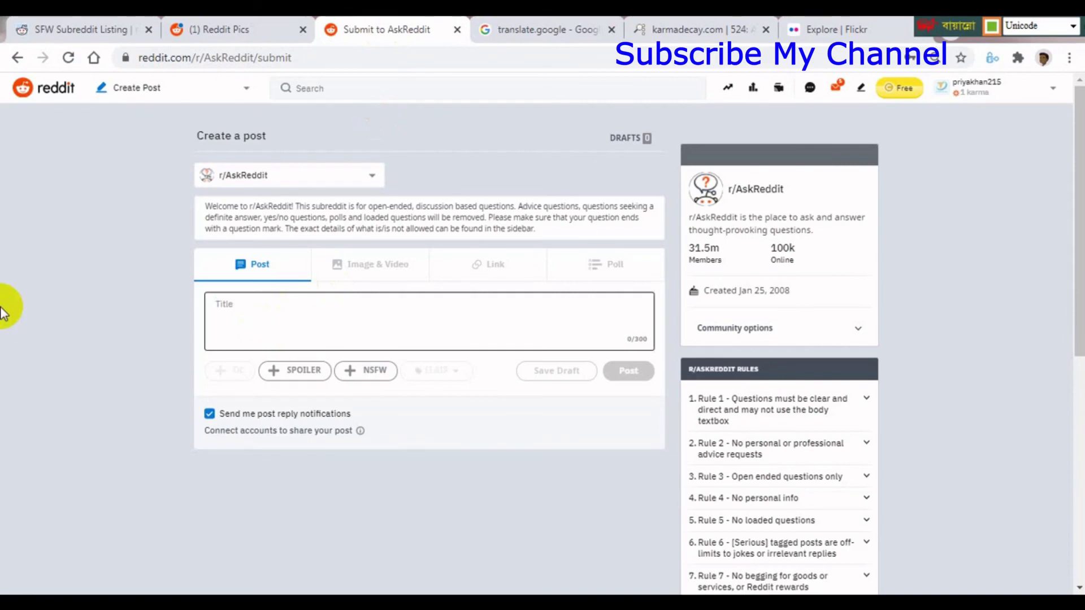
{"action": "key", "text": "ctrl+v"}
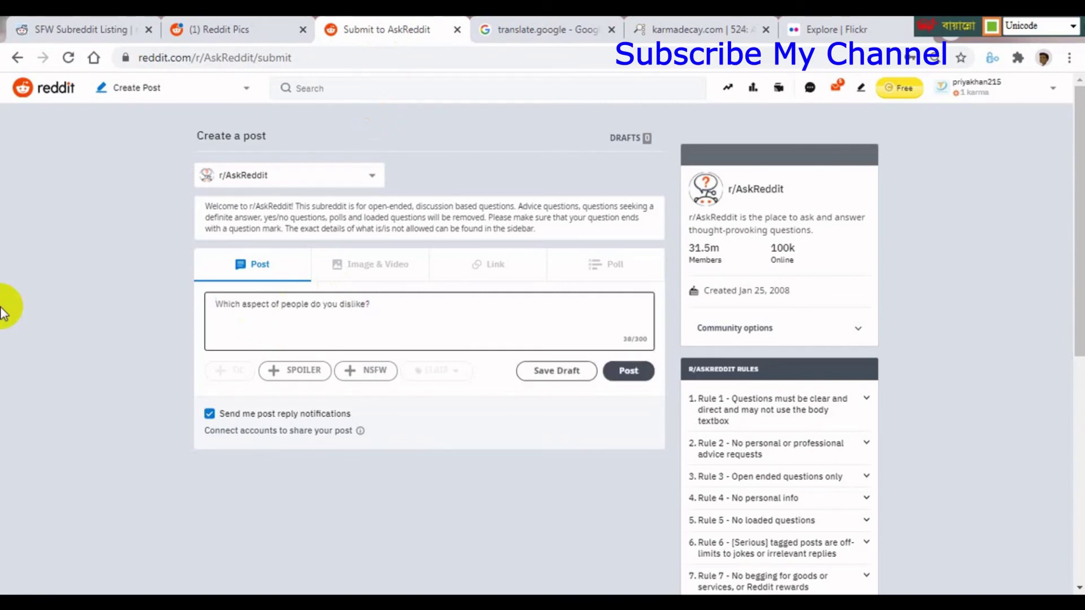
{"action": "left_click", "coordinate": [627, 371]}
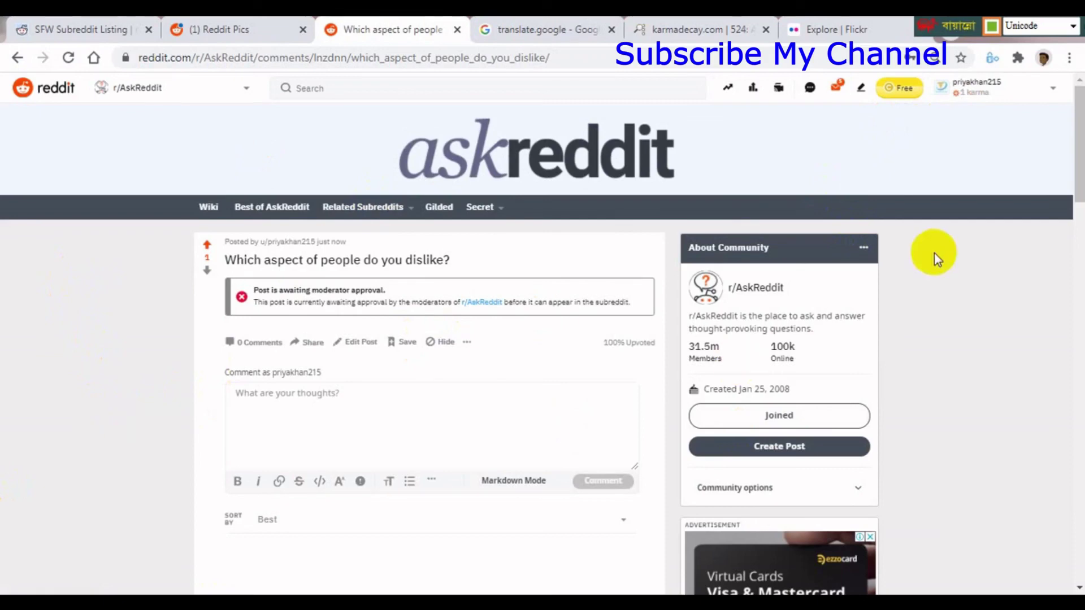
{"action": "mouse_move", "coordinate": [803, 346]}
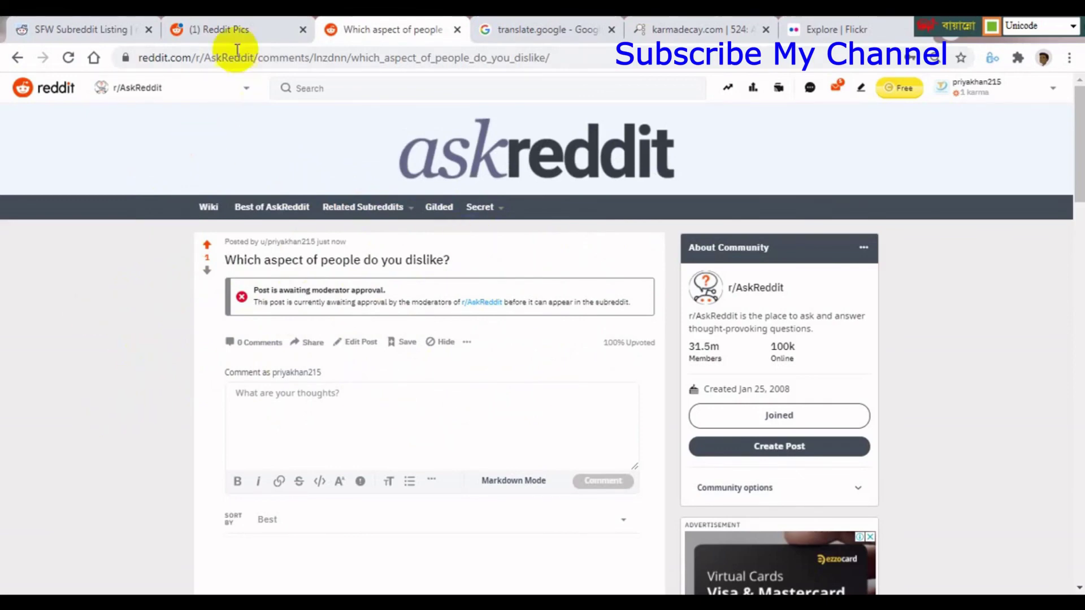
Step: Switch to the Flickr Explore page and set the keyboard input language to English
{"action": "left_click", "coordinate": [219, 31]}
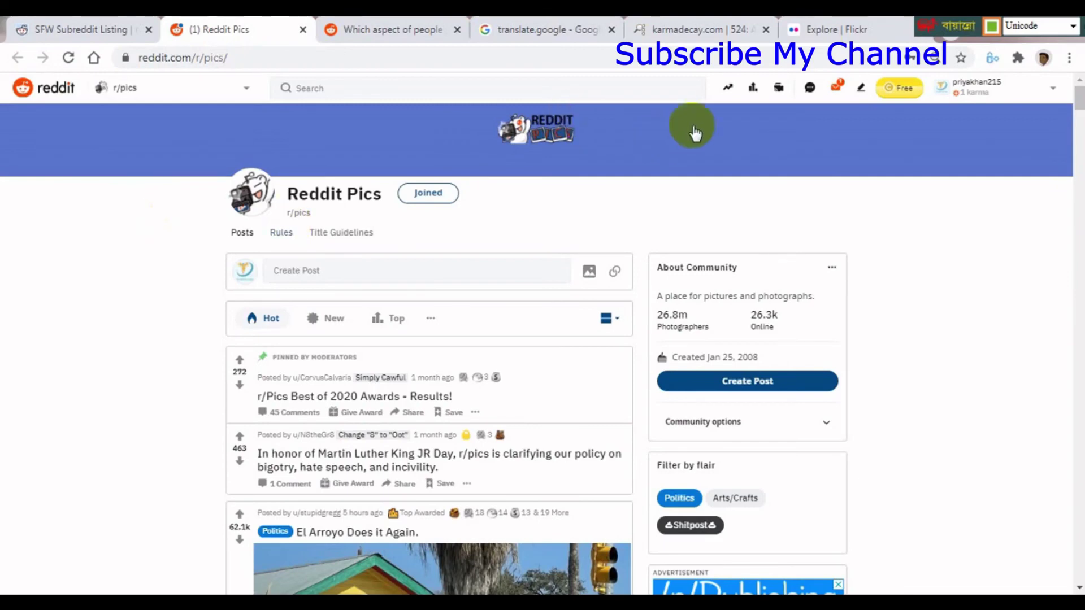
{"action": "left_click", "coordinate": [835, 27]}
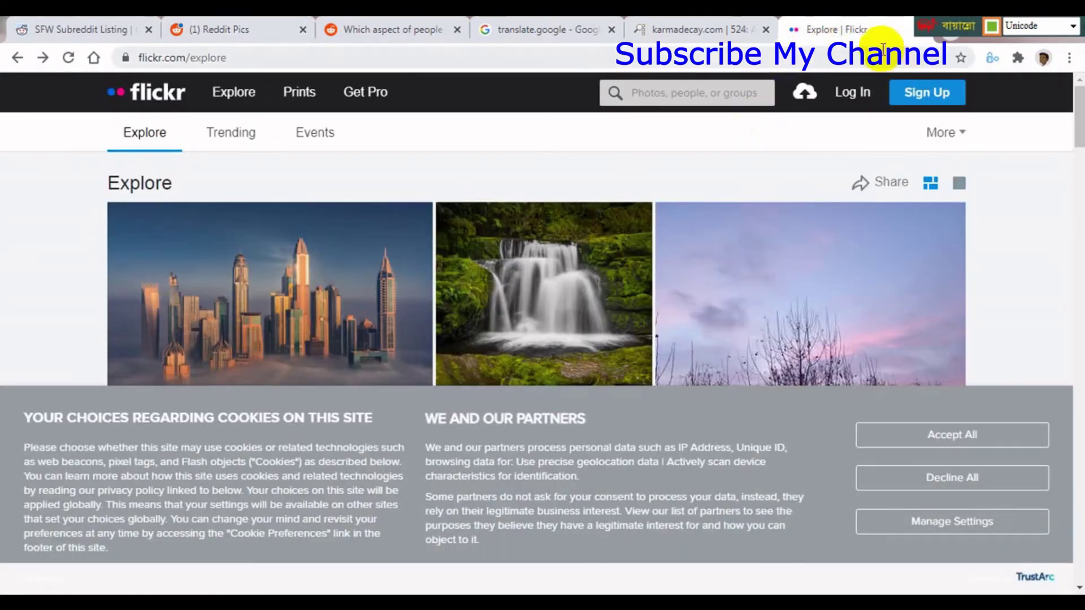
{"action": "left_click_drag", "start_coordinate": [951, 27], "coordinate": [1013, 27]}
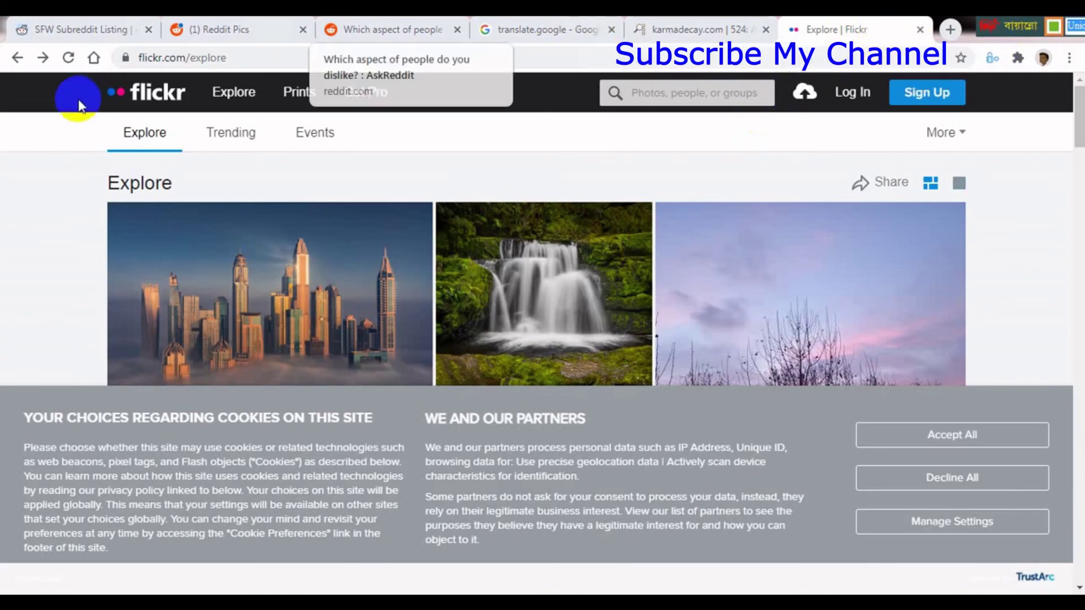
{"action": "left_click", "coordinate": [270, 62]}
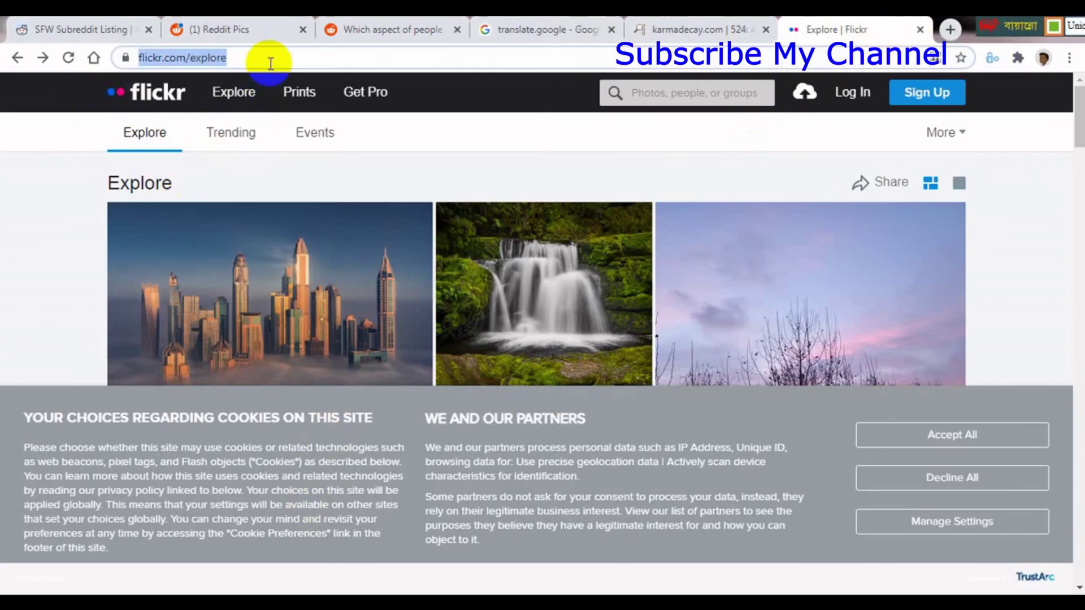
{"action": "type", "text": "ব"}
{"action": "key", "text": "BackSpace"}
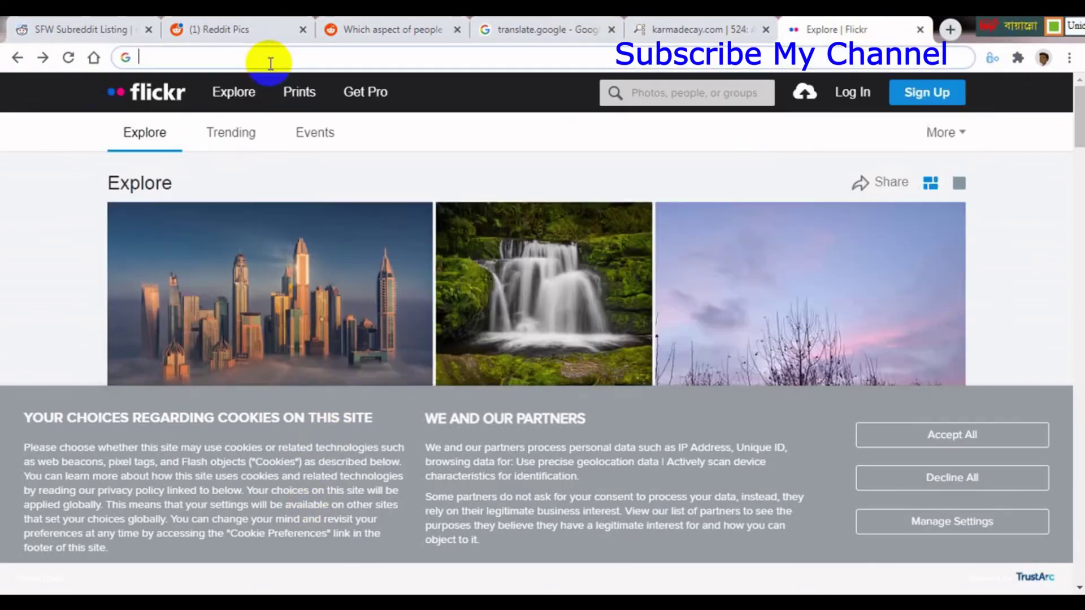
{"action": "left_click", "coordinate": [1023, 28]}
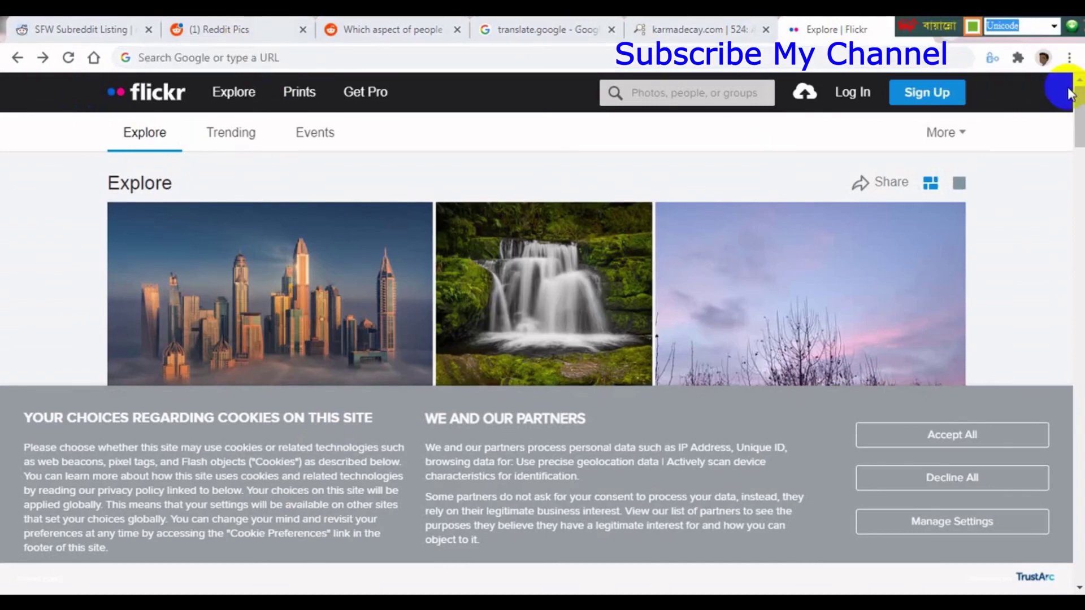
{"action": "left_click", "coordinate": [1054, 27]}
{"action": "left_click", "coordinate": [1011, 43]}
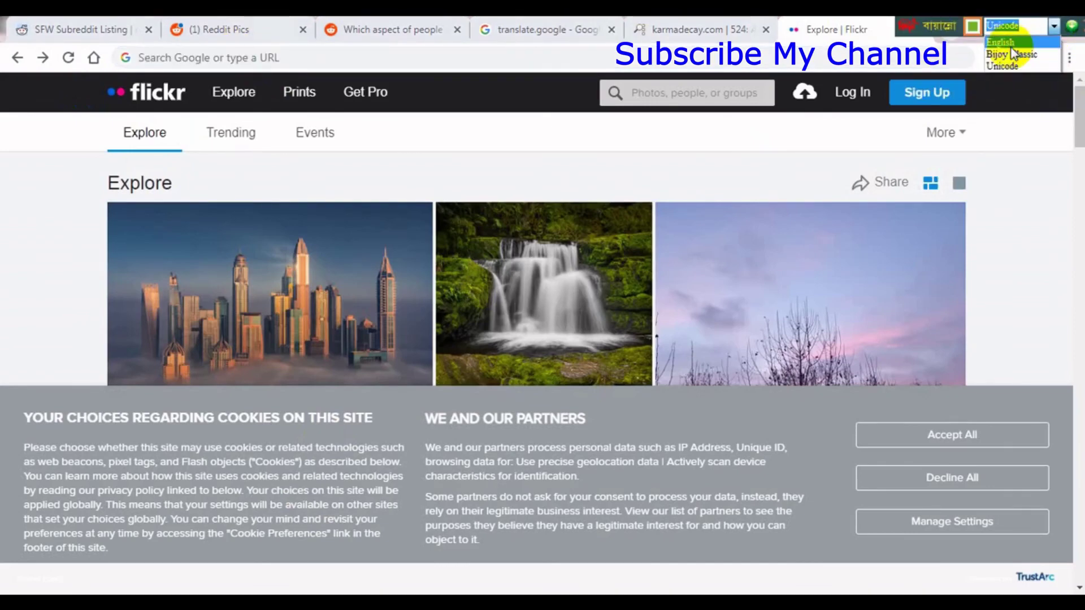
Step: Open imgur.com in place of Flickr and browse the Most Viral feed
{"action": "left_click", "coordinate": [295, 54]}
{"action": "type", "text": "i"}
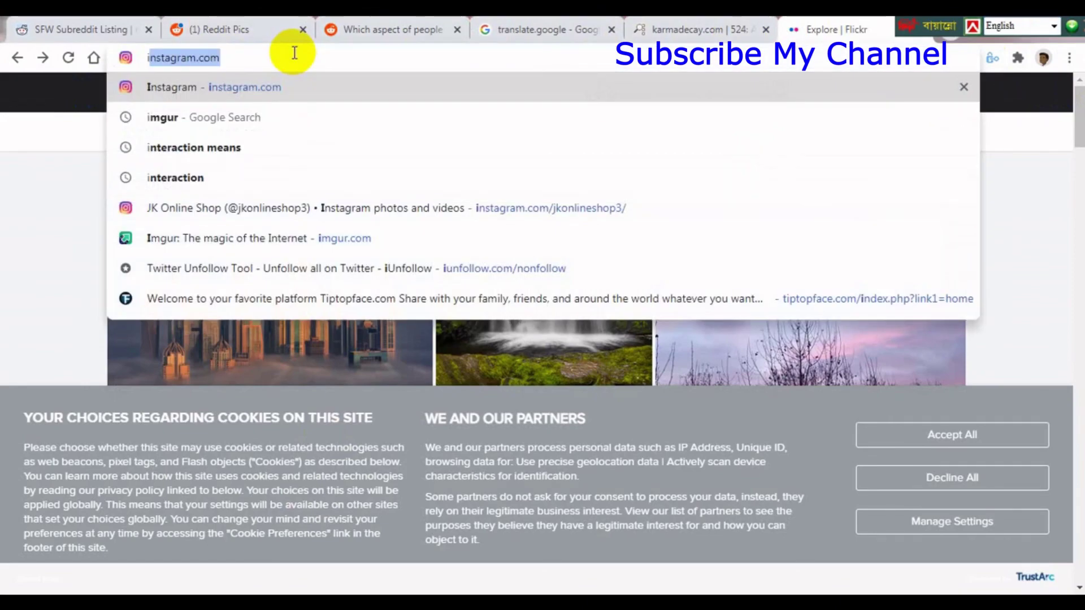
{"action": "type", "text": "m"}
{"action": "key", "text": "Return"}
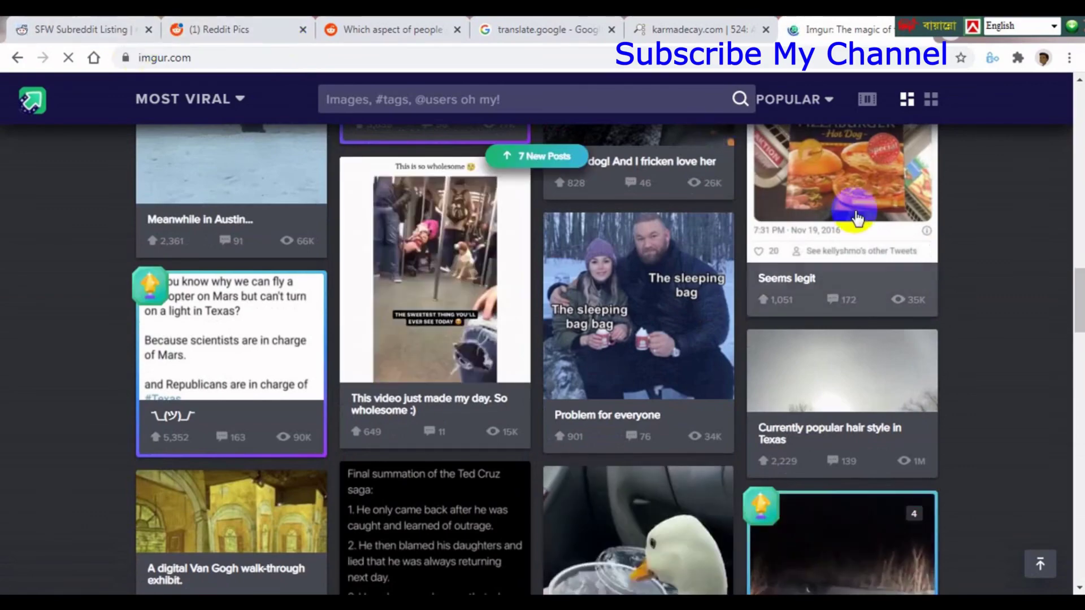
{"action": "scroll", "coordinate": [1081, 313], "scroll_direction": "down", "scroll_amount": 6}
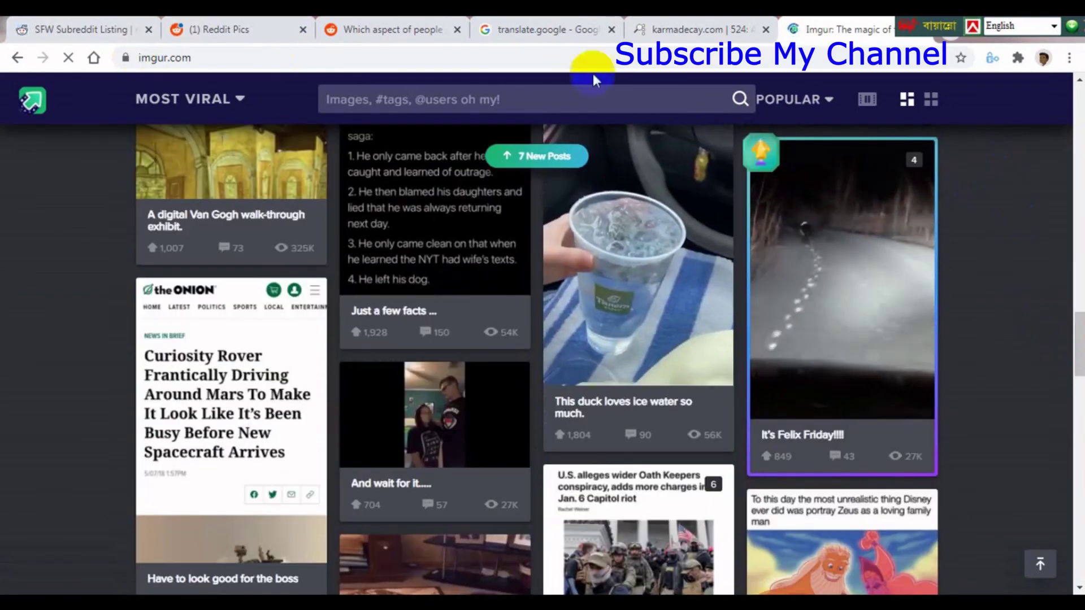
Step: Check the r/pics community page and return to browsing Imgur's Most Viral feed
{"action": "left_click", "coordinate": [238, 23]}
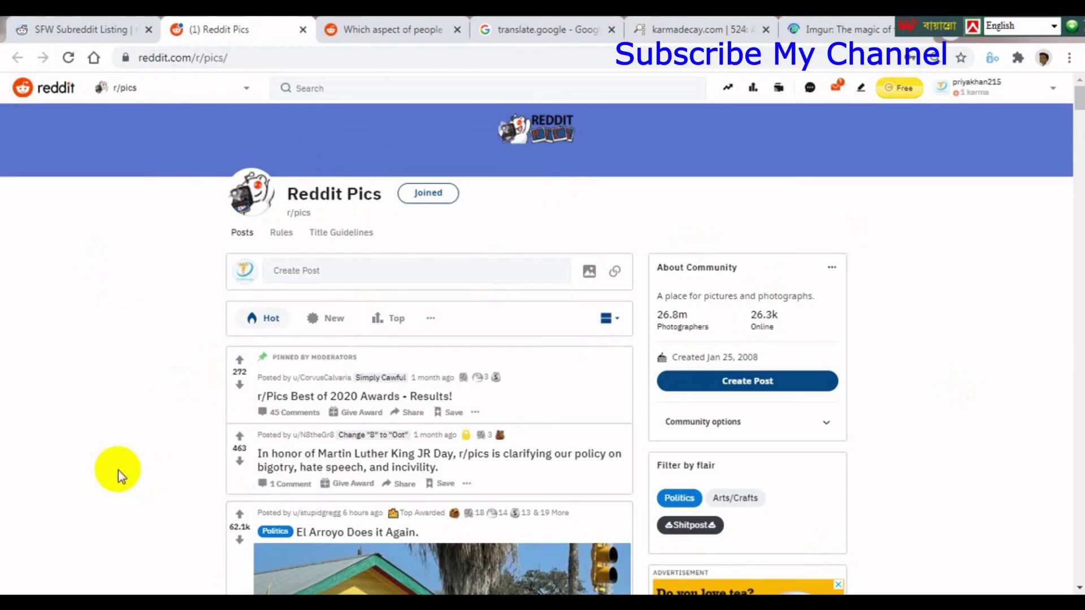
{"action": "left_click", "coordinate": [829, 28]}
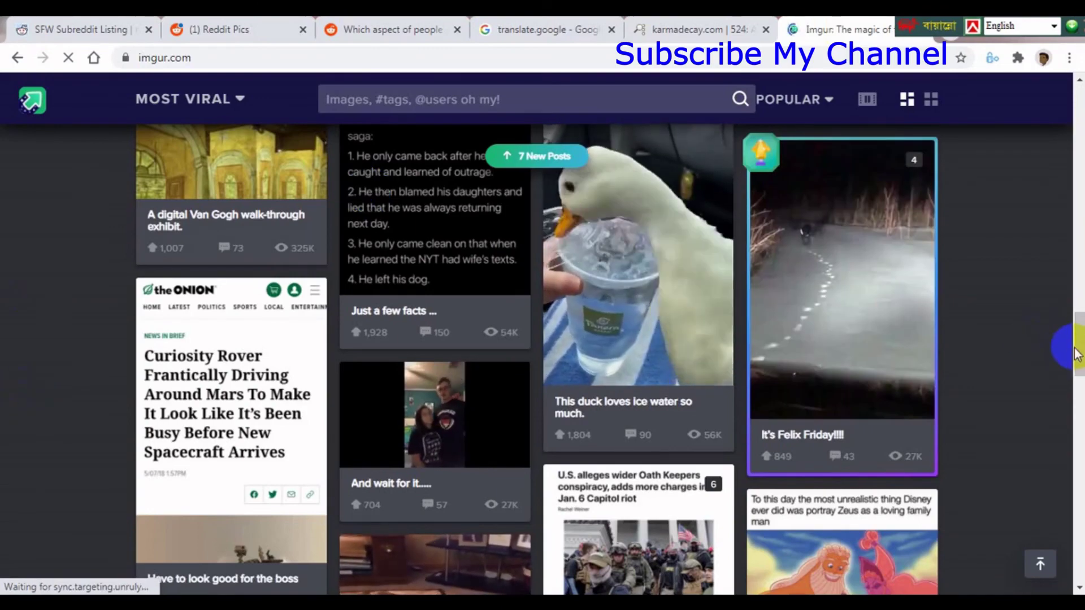
{"action": "left_click_drag", "start_coordinate": [1075, 339], "coordinate": [1028, 254]}
Step: Search Google for pixabay in place of the Imgur page and open the Pixabay website
{"action": "left_click", "coordinate": [221, 59]}
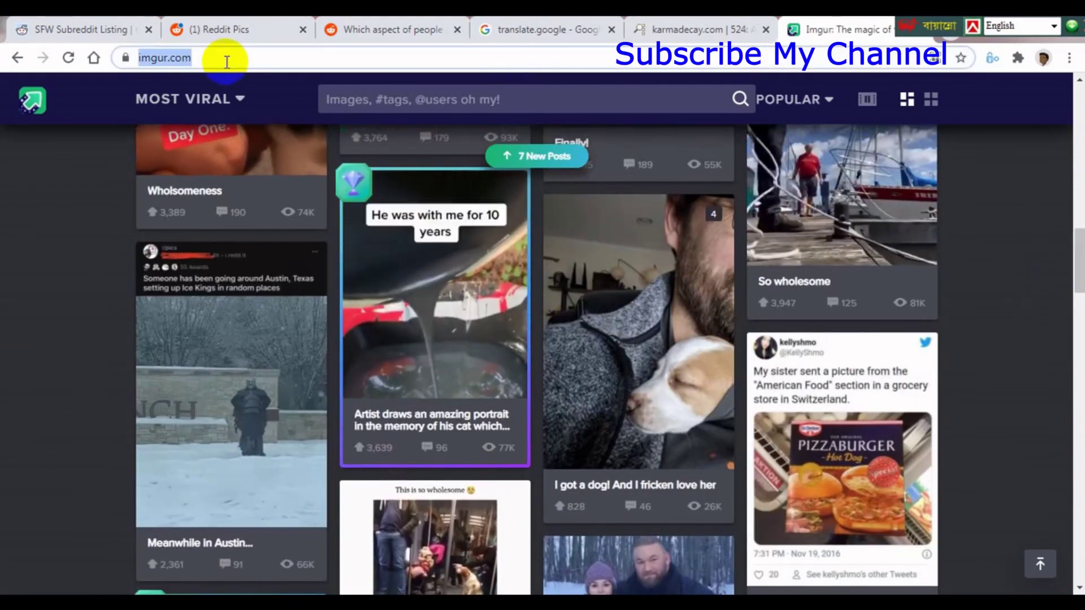
{"action": "type", "text": "p"}
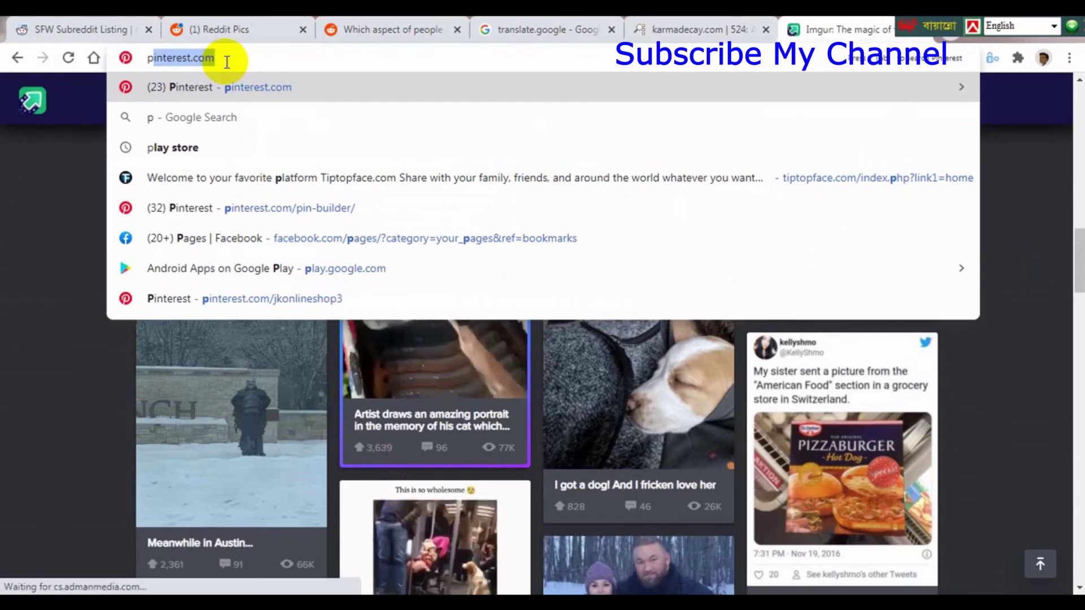
{"action": "type", "text": "ix"}
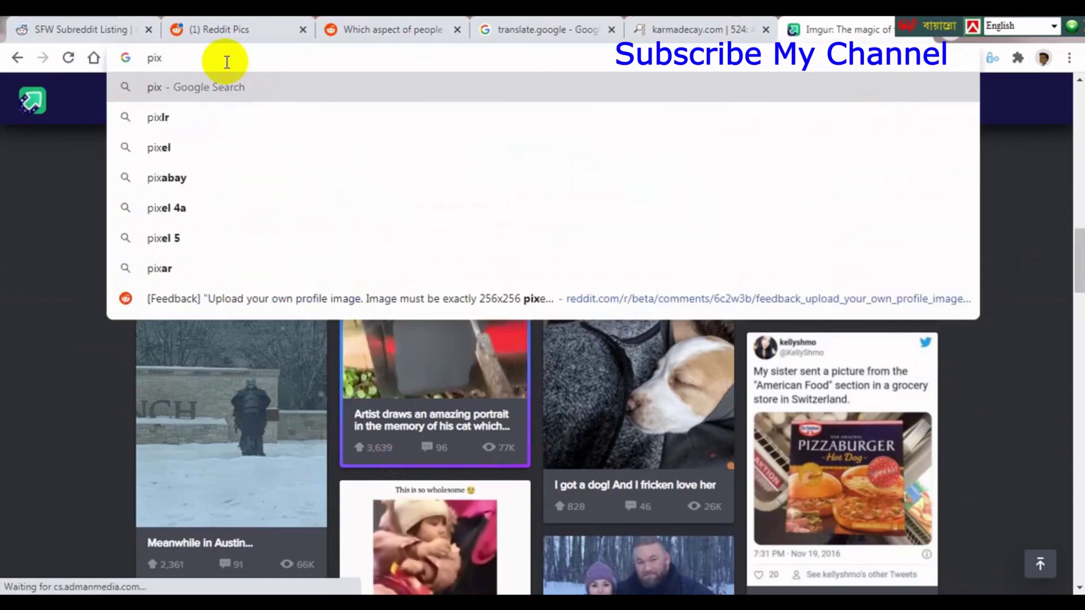
{"action": "type", "text": "ab"}
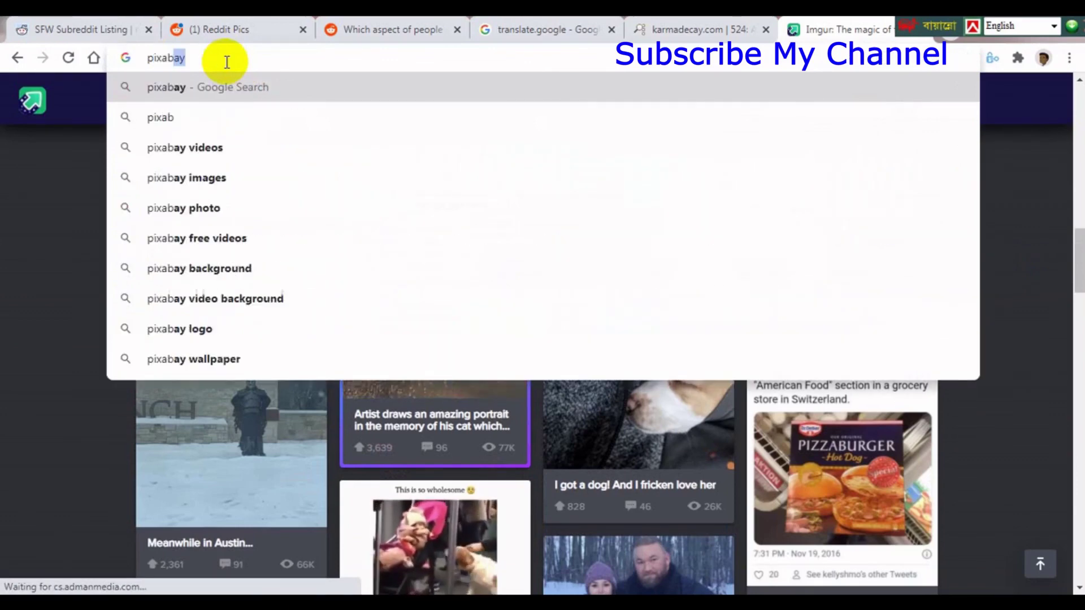
{"action": "key", "text": "Return"}
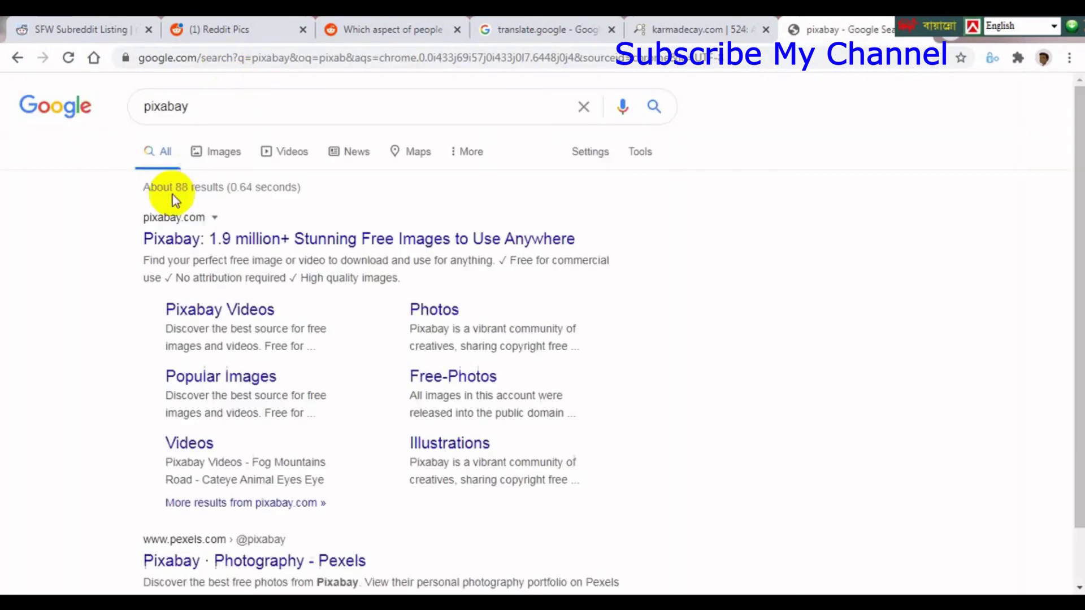
{"action": "left_click", "coordinate": [194, 247]}
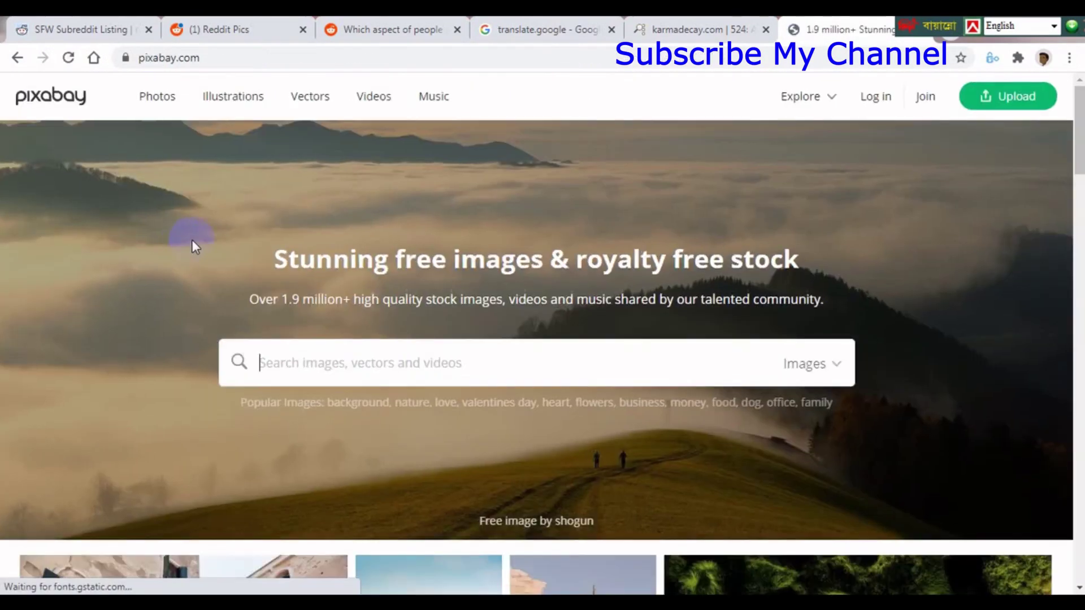
Step: Open the coffee beans photo on Pixabay and check the file type offered for saving it, without saving
{"action": "left_click_drag", "start_coordinate": [1075, 110], "coordinate": [1041, 486]}
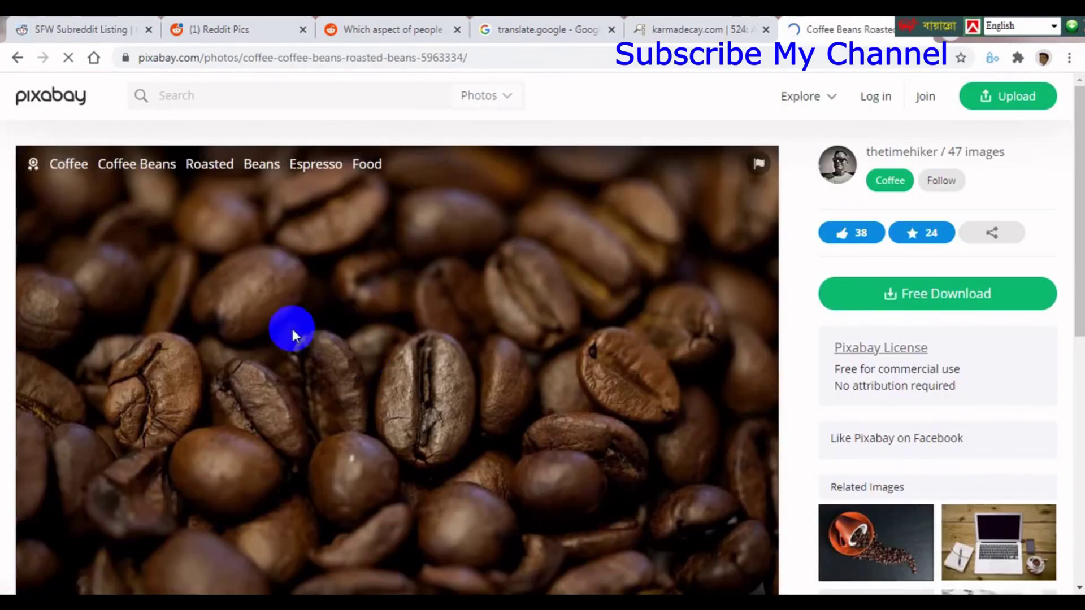
{"action": "right_click", "coordinate": [276, 313]}
{"action": "left_click", "coordinate": [354, 345]}
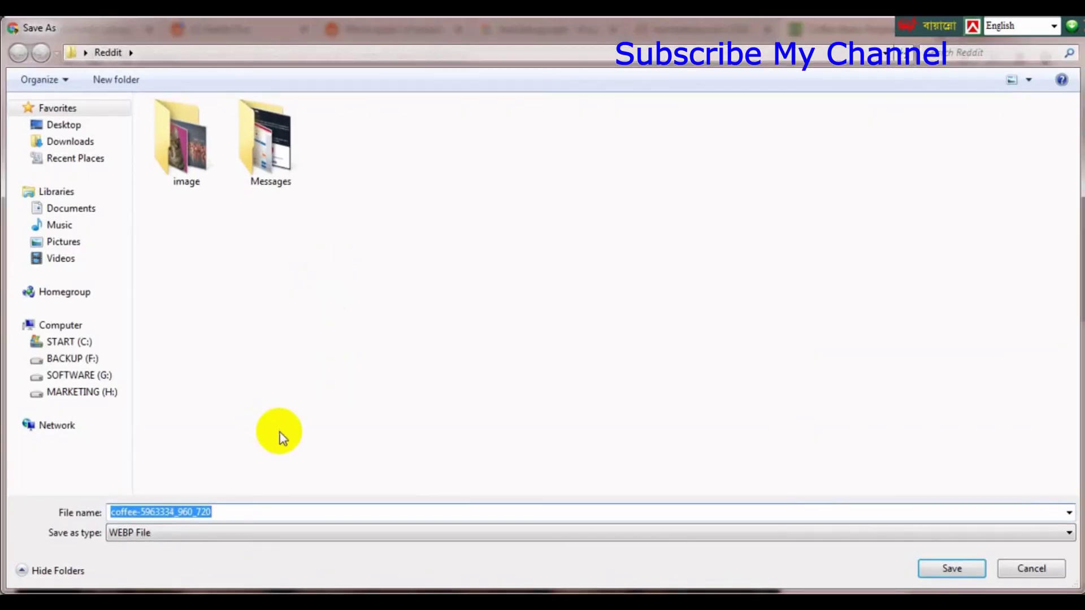
{"action": "left_click", "coordinate": [1029, 569]}
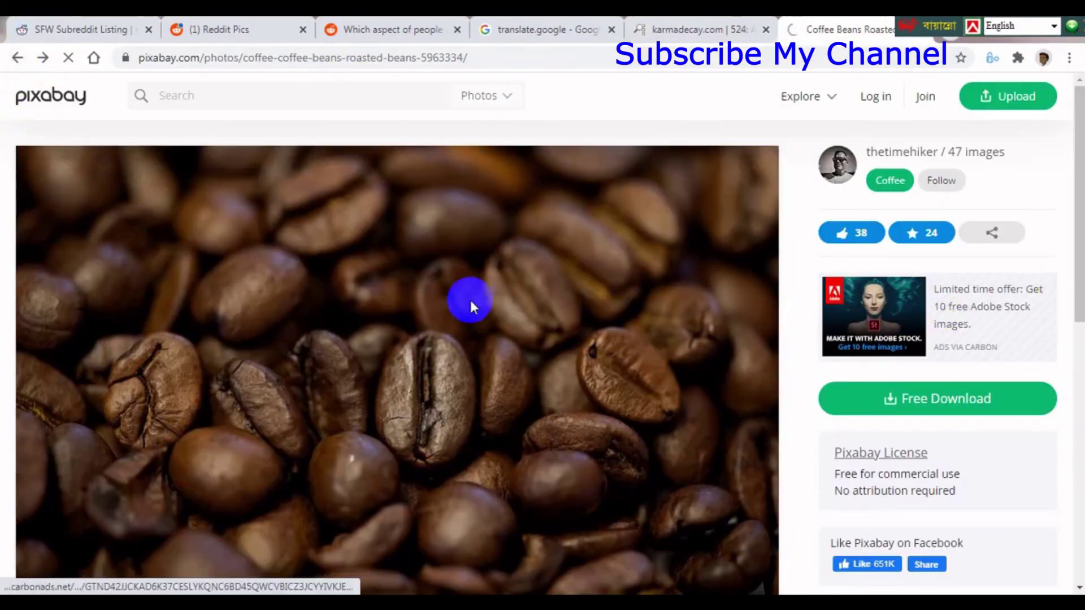
Step: Return to the Pixabay home page and open the full Editor's Choice image listing
{"action": "key", "text": "alt+Left"}
{"action": "left_click_drag", "start_coordinate": [1078, 455], "coordinate": [1068, 535]}
{"action": "scroll", "coordinate": [598, 356], "scroll_direction": "up", "scroll_amount": 4}
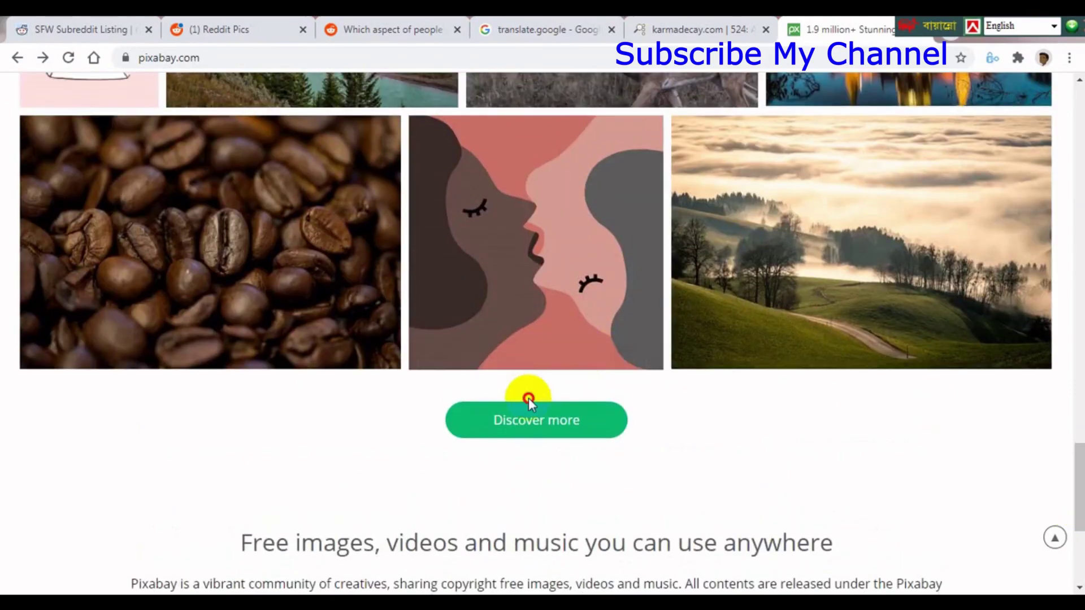
{"action": "left_click", "coordinate": [516, 412]}
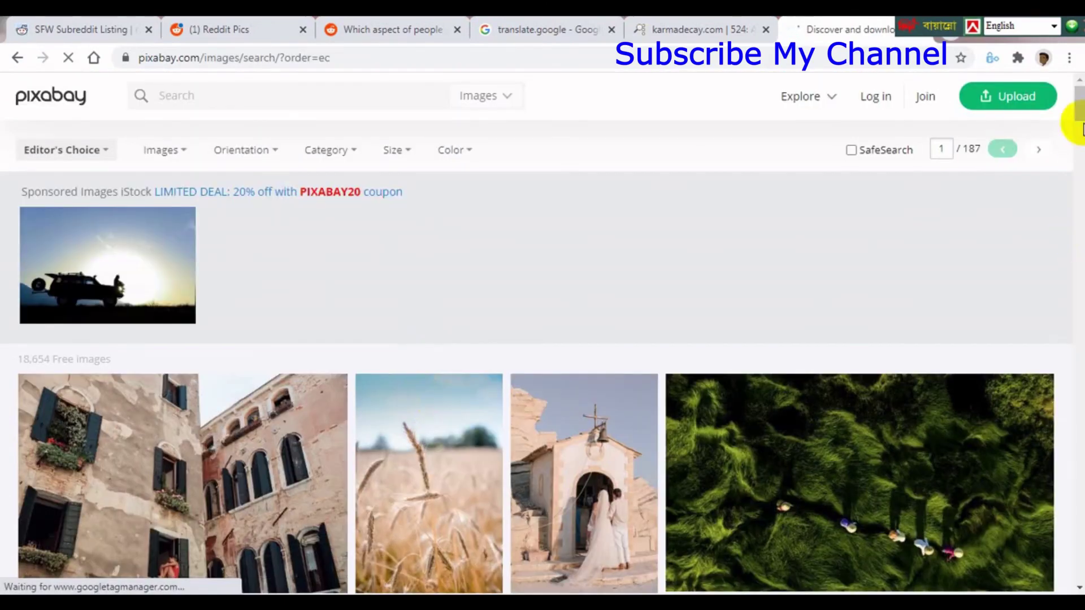
Step: Open the Hanover town hall photo and check the file type offered for saving it, without saving
{"action": "left_click_drag", "start_coordinate": [1076, 113], "coordinate": [1057, 192]}
{"action": "left_click", "coordinate": [889, 380]}
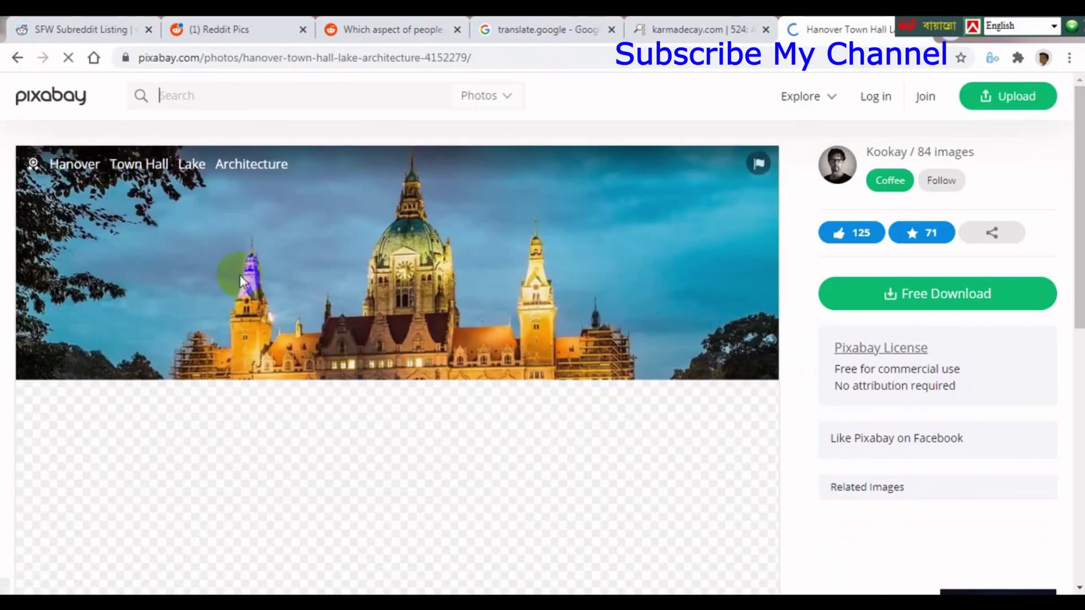
{"action": "right_click", "coordinate": [253, 261]}
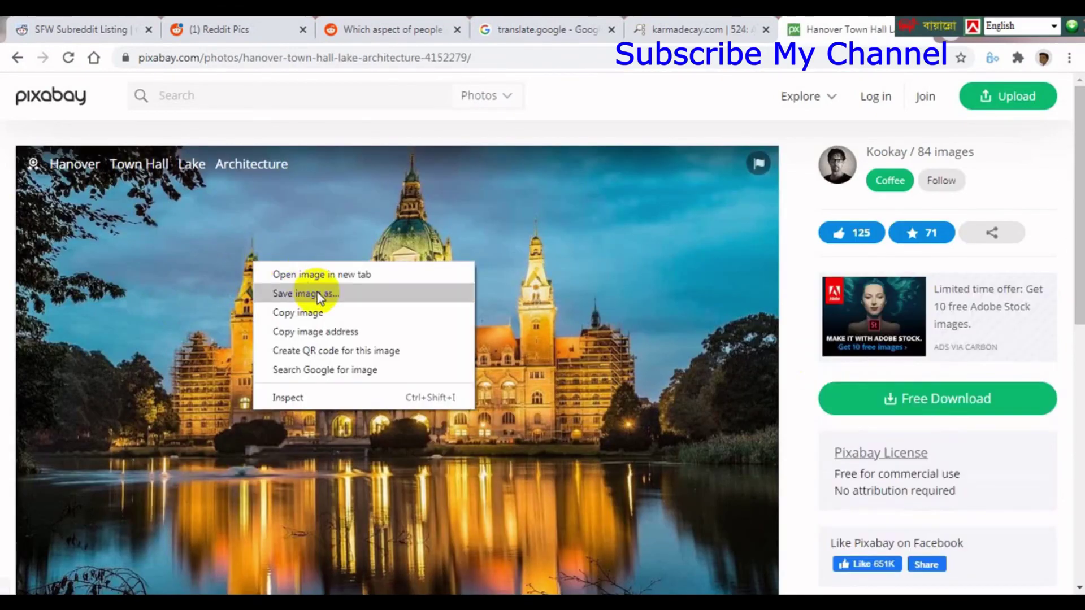
{"action": "left_click", "coordinate": [317, 294]}
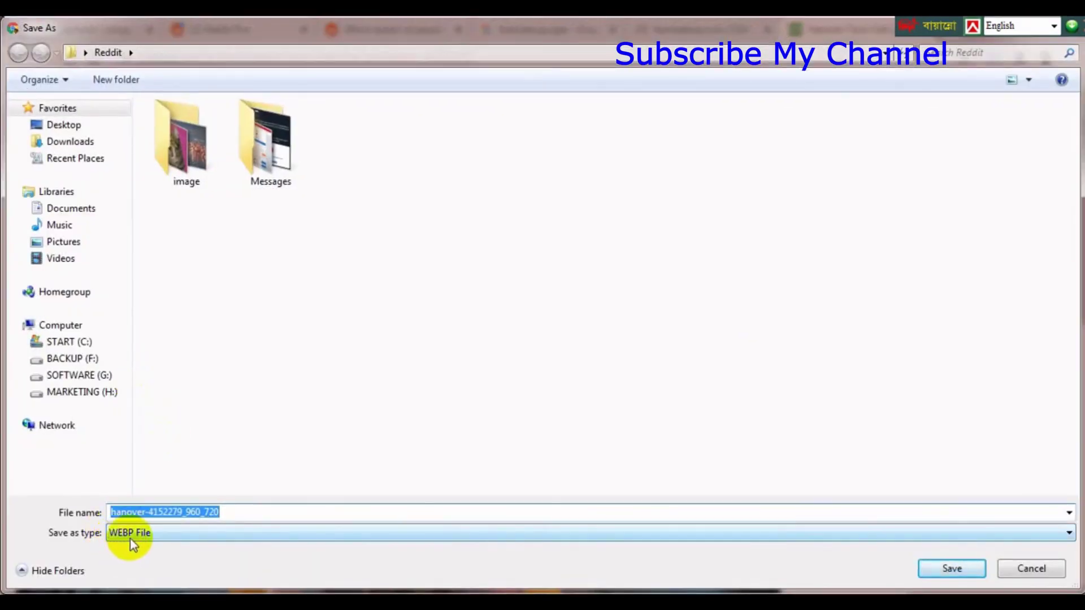
{"action": "left_click", "coordinate": [1031, 568]}
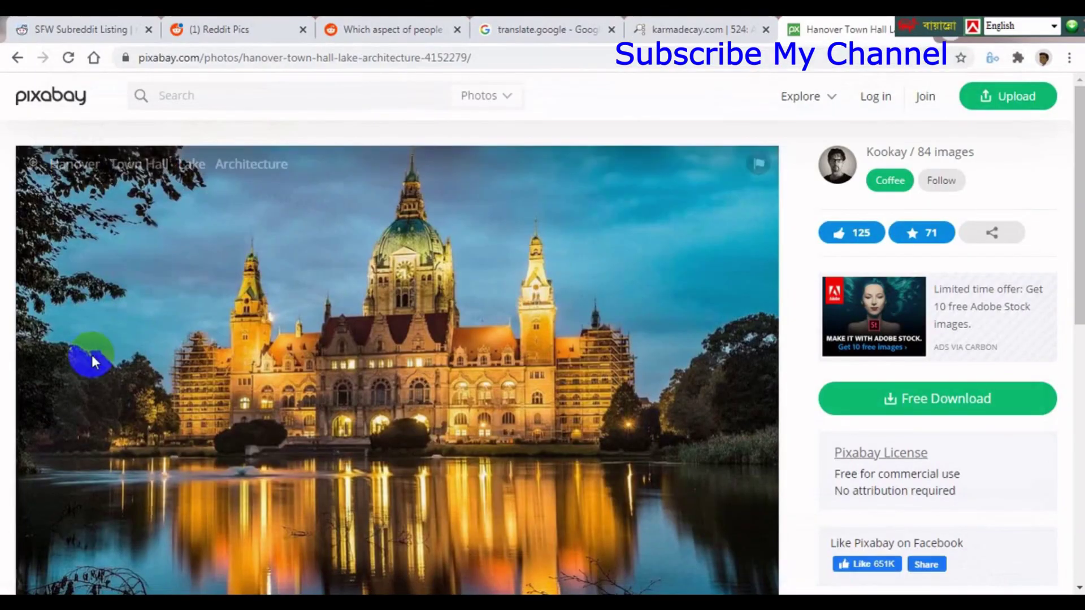
Step: Return to the image listing and check the save format of the sponsored off-road vehicle sunset image, without saving
{"action": "left_click", "coordinate": [17, 56]}
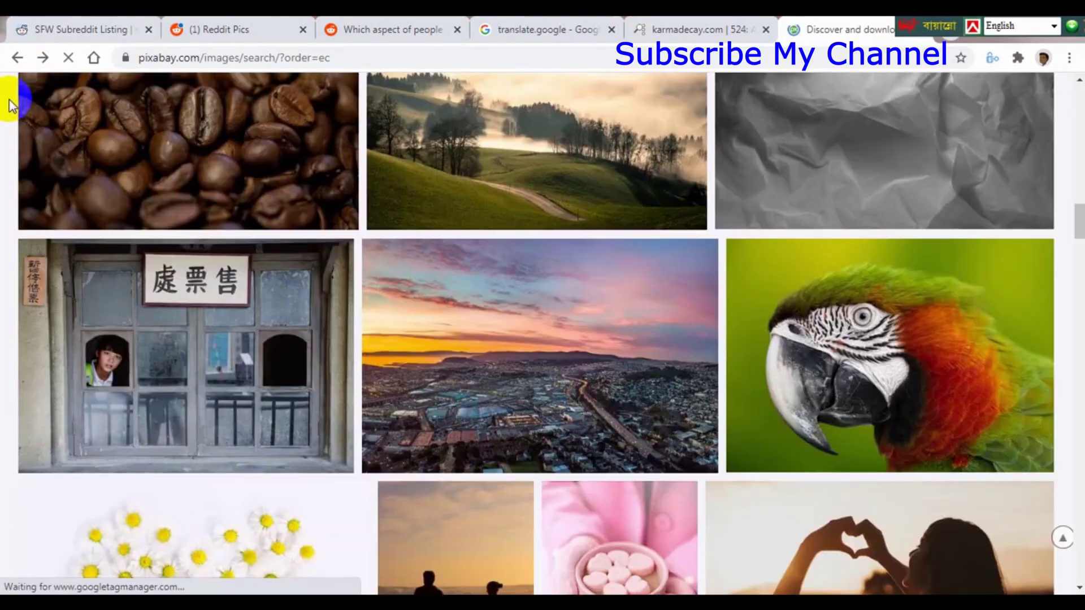
{"action": "scroll", "coordinate": [1072, 238], "scroll_direction": "up", "scroll_amount": 8}
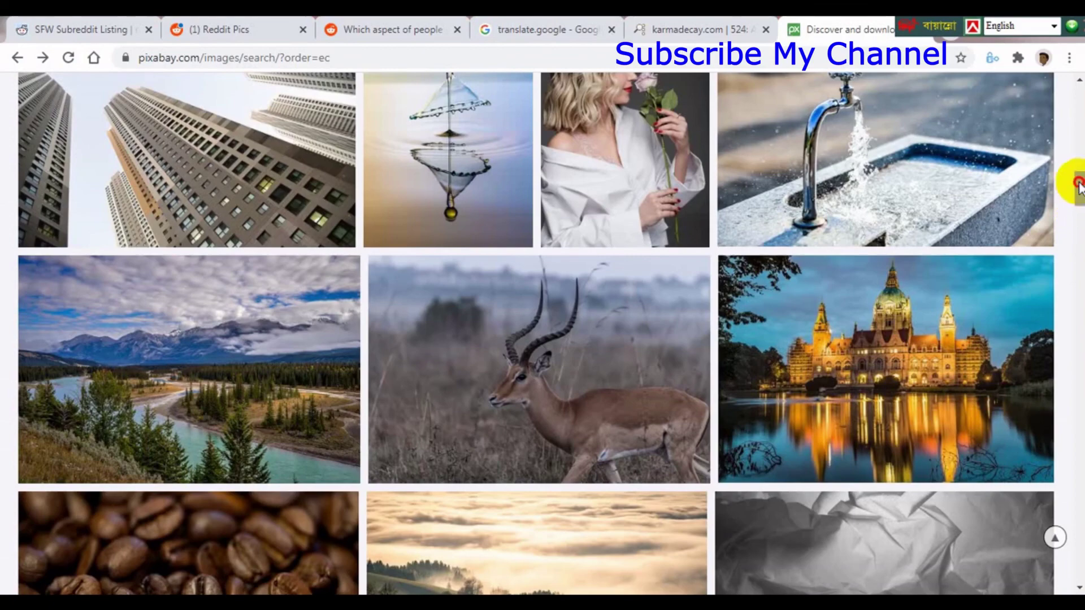
{"action": "left_click_drag", "start_coordinate": [1078, 185], "coordinate": [1073, 96]}
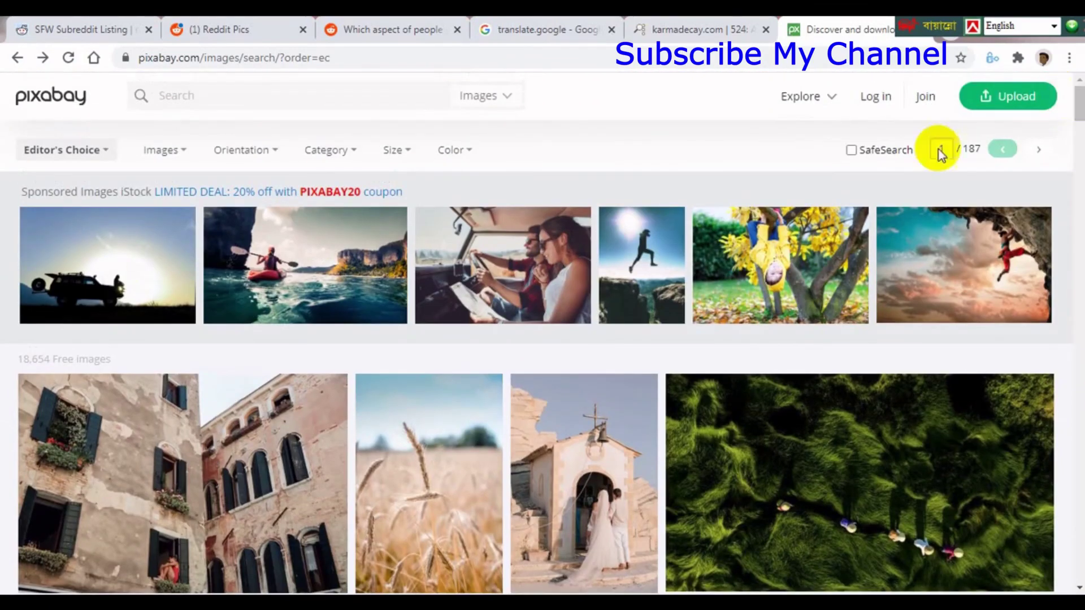
{"action": "right_click", "coordinate": [120, 269]}
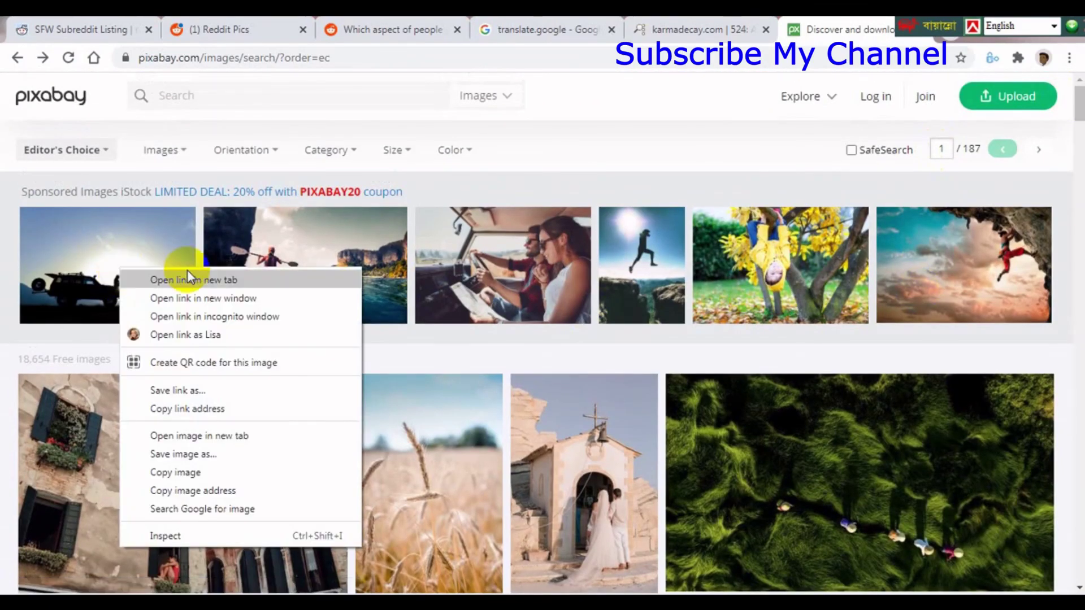
{"action": "left_click", "coordinate": [233, 455]}
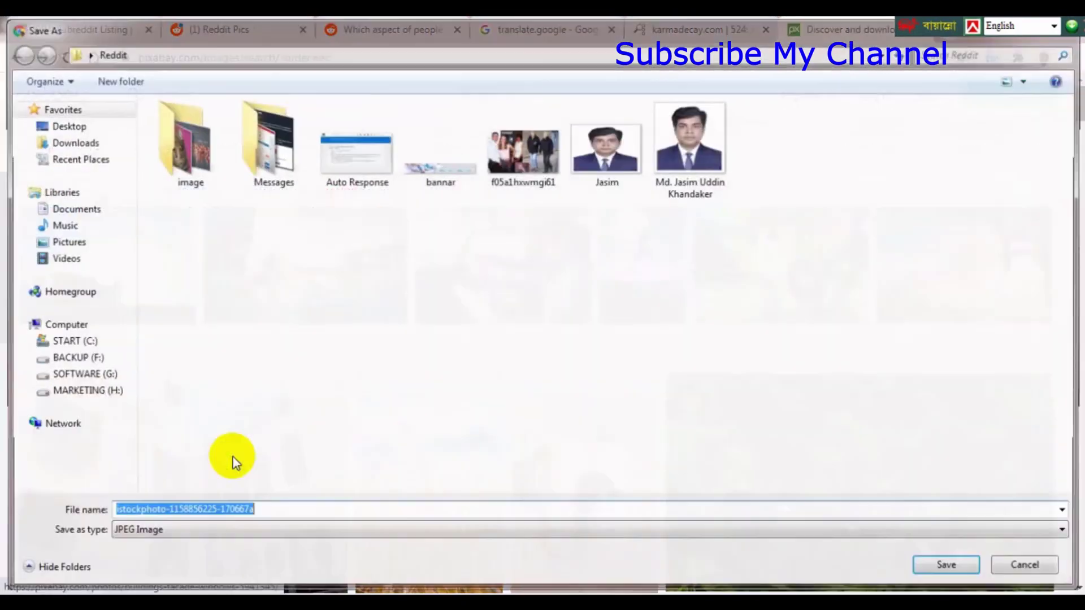
{"action": "left_click", "coordinate": [1045, 572]}
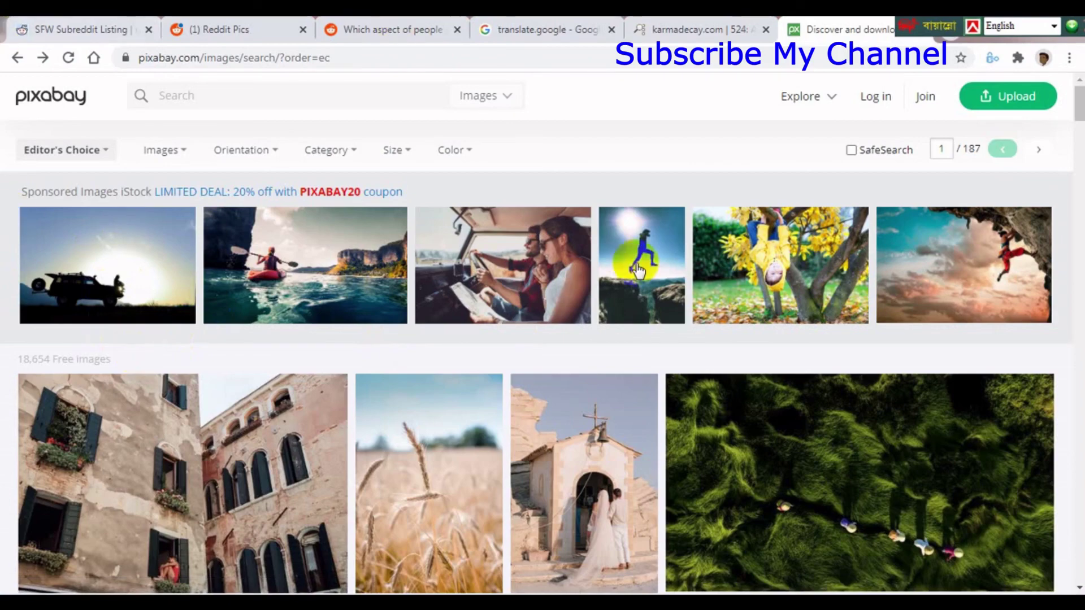
Step: Save the sponsored image of the child in yellow hanging from a tree as a JPEG in the Reddit folder
{"action": "right_click", "coordinate": [771, 254]}
{"action": "left_click", "coordinate": [877, 443]}
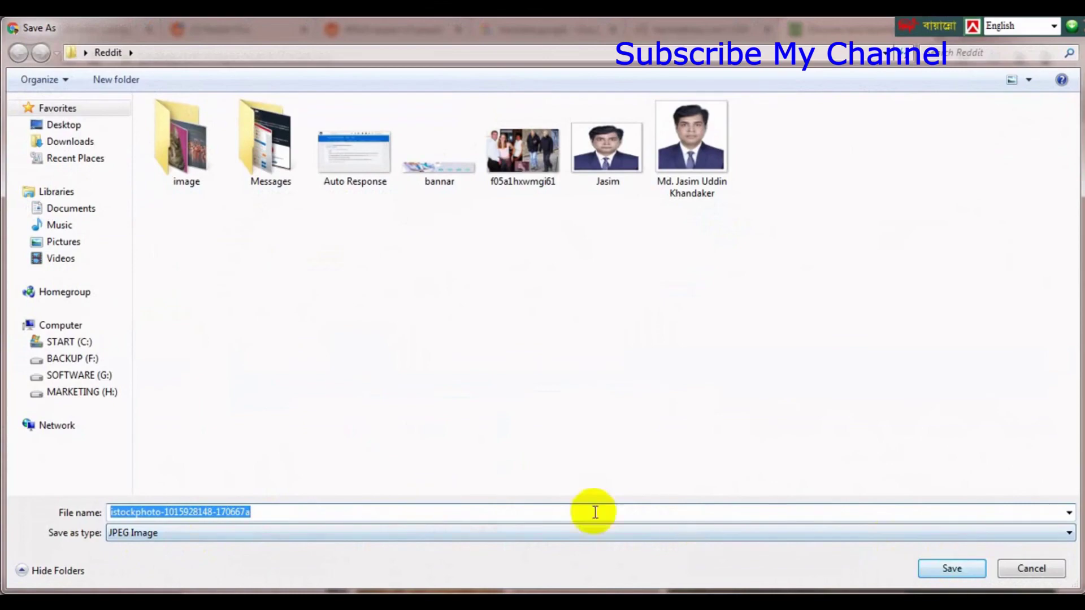
{"action": "left_click", "coordinate": [950, 567]}
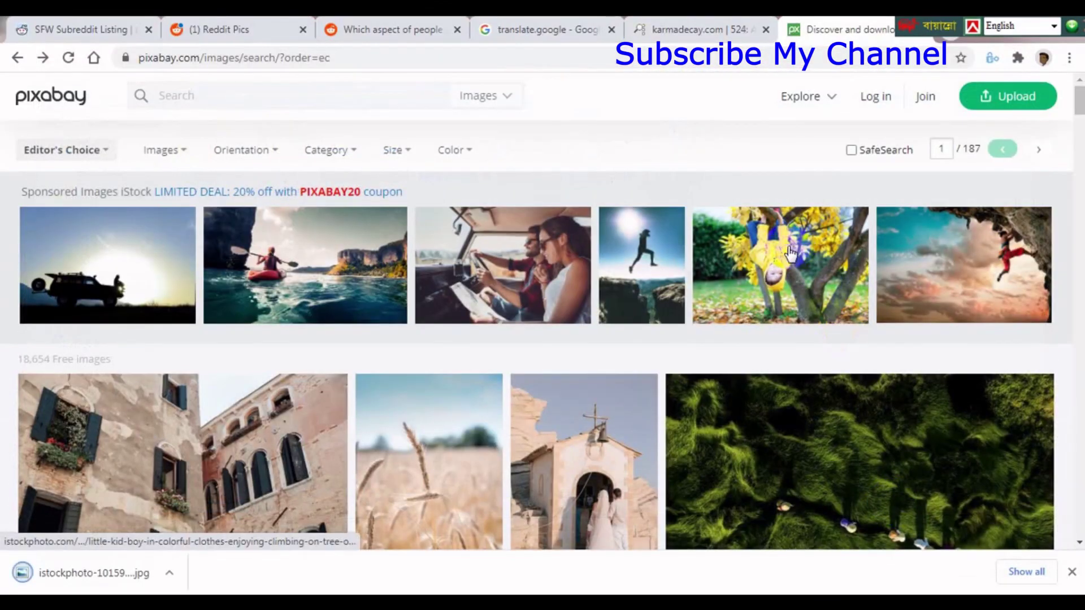
Step: Open the tree-climbing child image on iStock and copy its title text "Little kid boy in colorful clothes enjoying climbing on tree"
{"action": "left_click", "coordinate": [782, 262]}
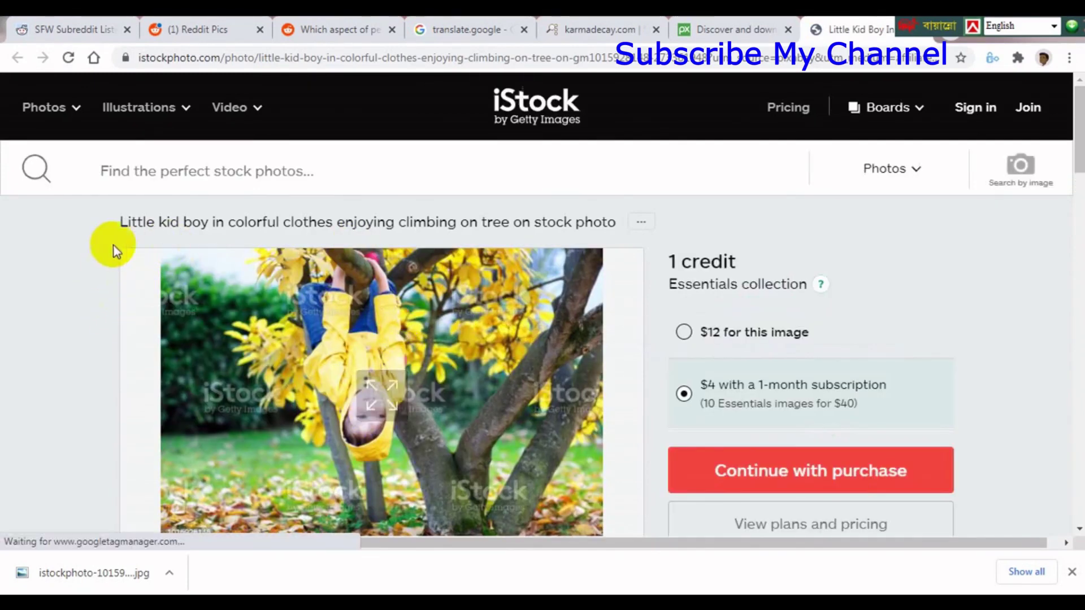
{"action": "left_click_drag", "start_coordinate": [125, 224], "coordinate": [493, 221]}
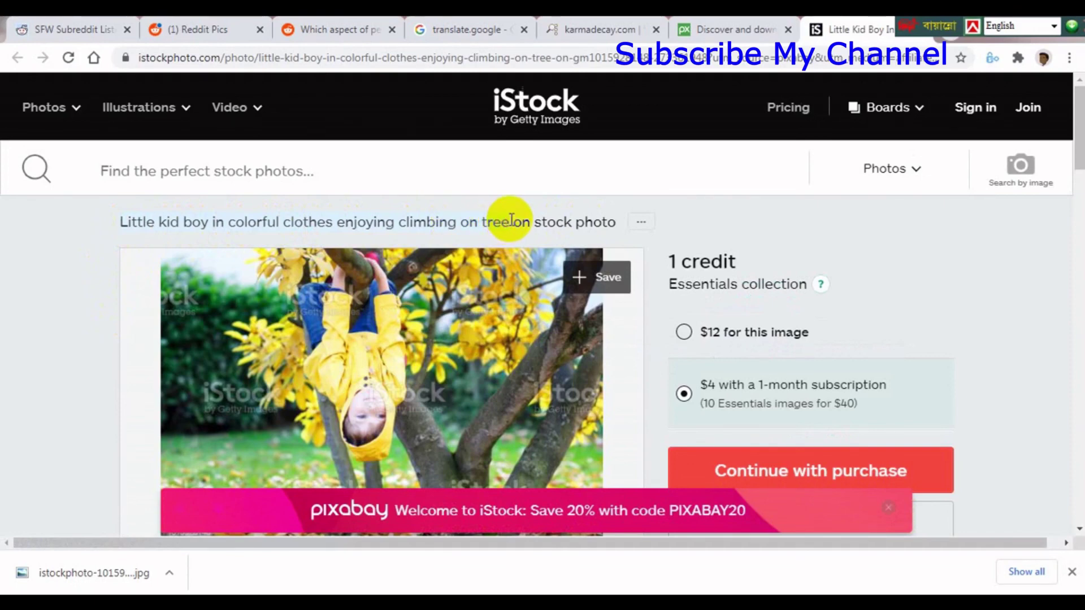
{"action": "right_click", "coordinate": [302, 226]}
{"action": "left_click", "coordinate": [325, 228]}
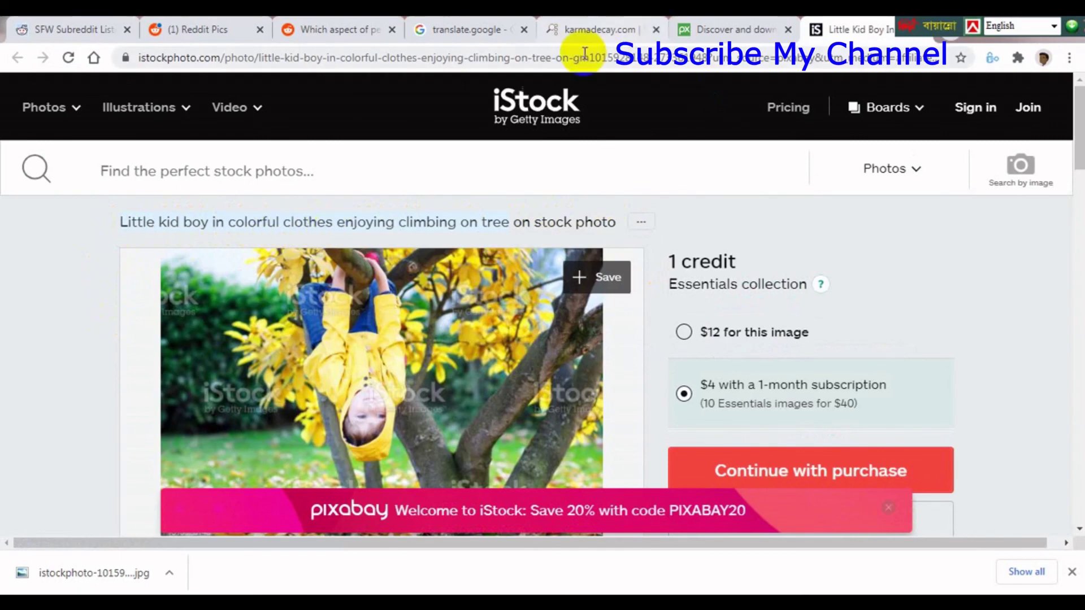
Step: Switch to the r/pics community on Reddit and start creating a new post
{"action": "left_click", "coordinate": [202, 30]}
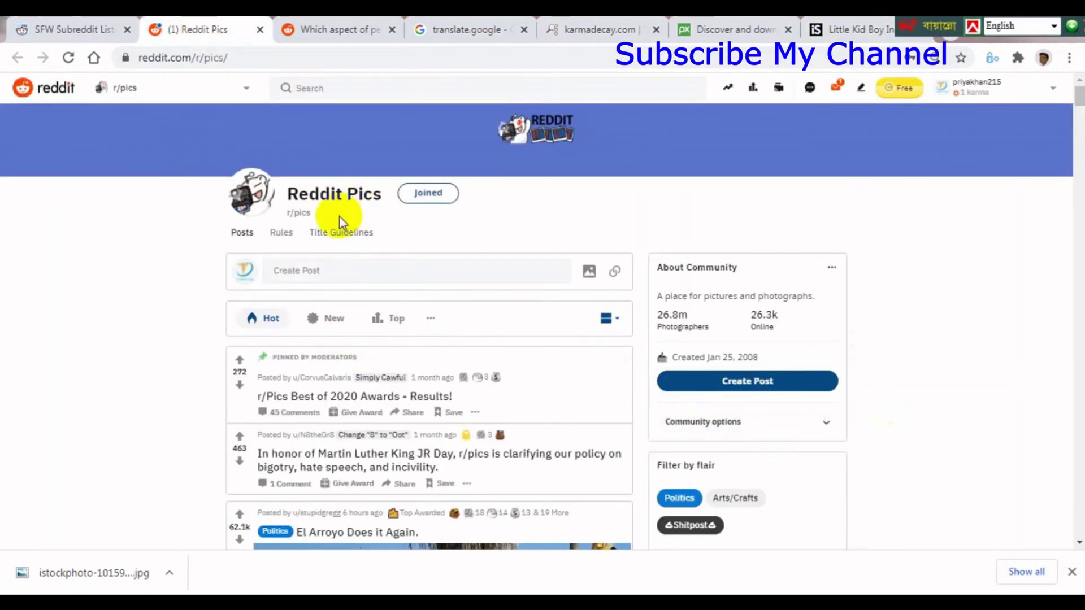
{"action": "left_click", "coordinate": [869, 33]}
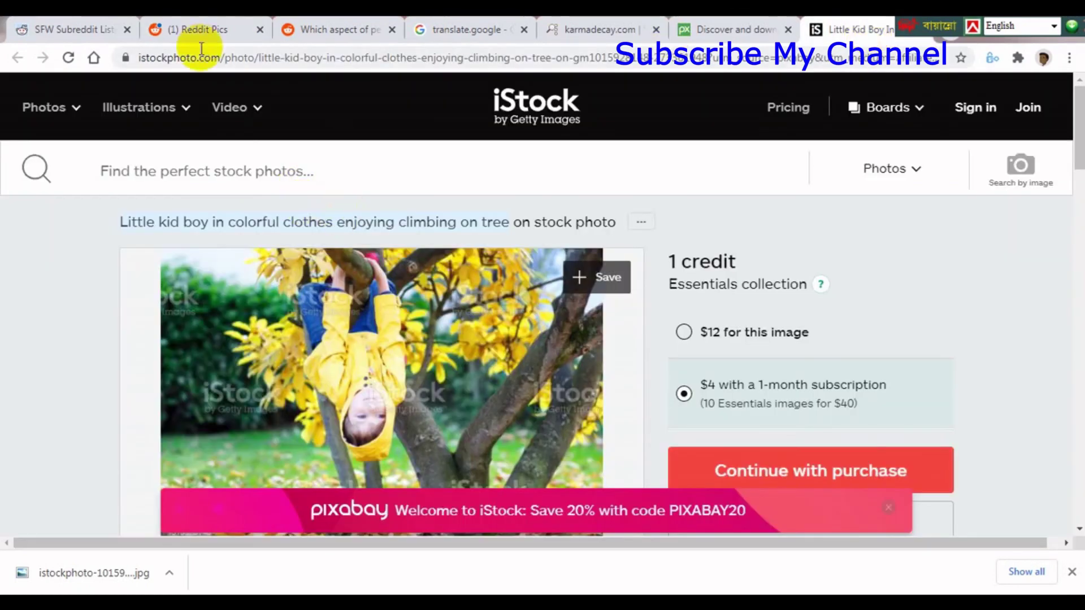
{"action": "left_click", "coordinate": [202, 29]}
{"action": "left_click", "coordinate": [760, 381]}
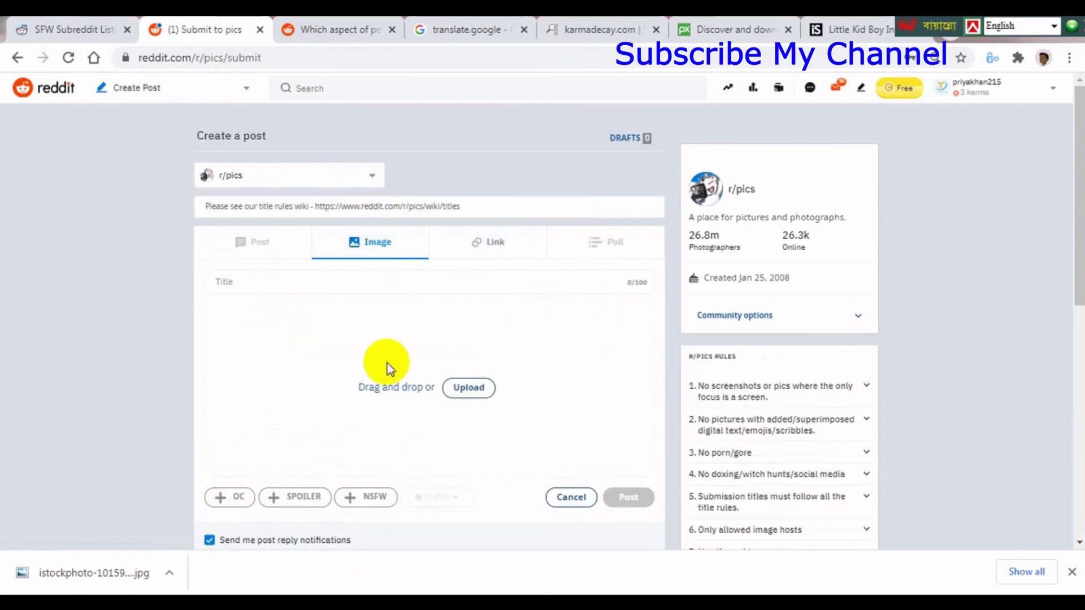
Step: Inspect the title and URL fields of the link post form, return to the image post form and review the r/pics rules
{"action": "left_click", "coordinate": [492, 242]}
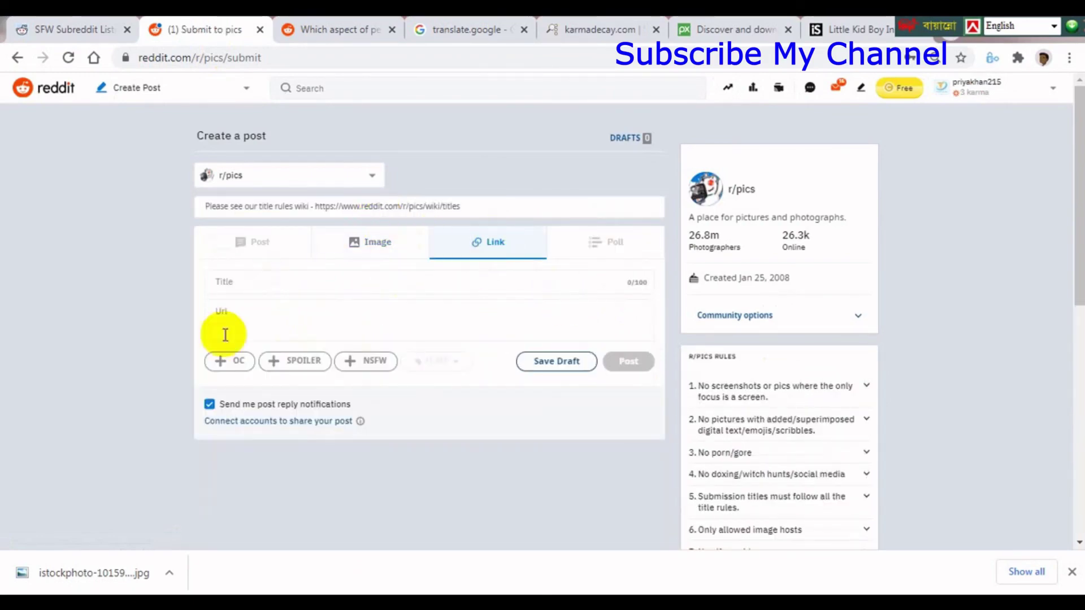
{"action": "left_click", "coordinate": [275, 325]}
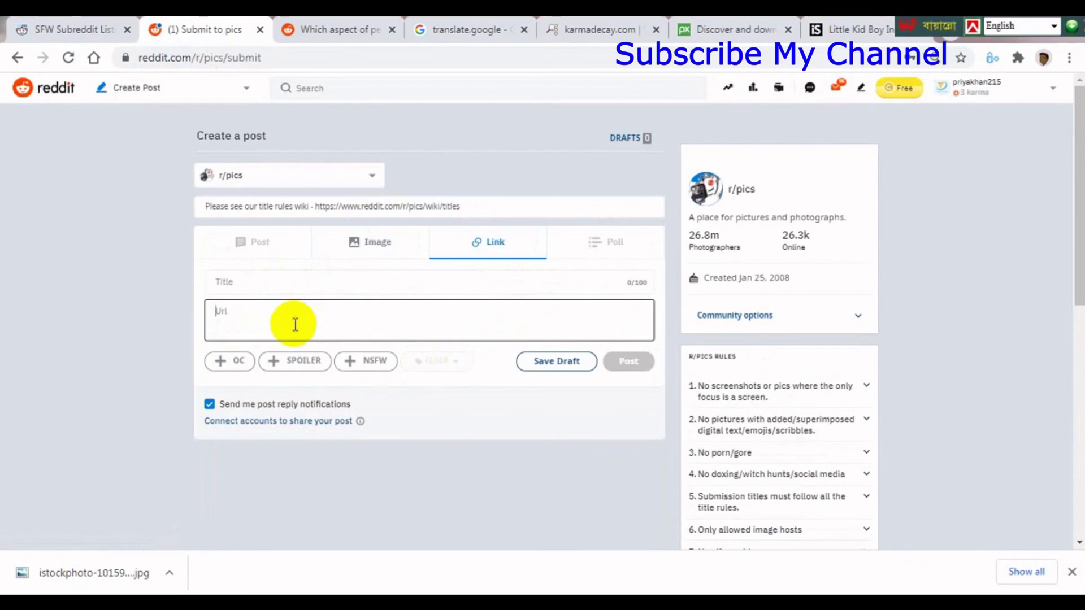
{"action": "left_click", "coordinate": [245, 285]}
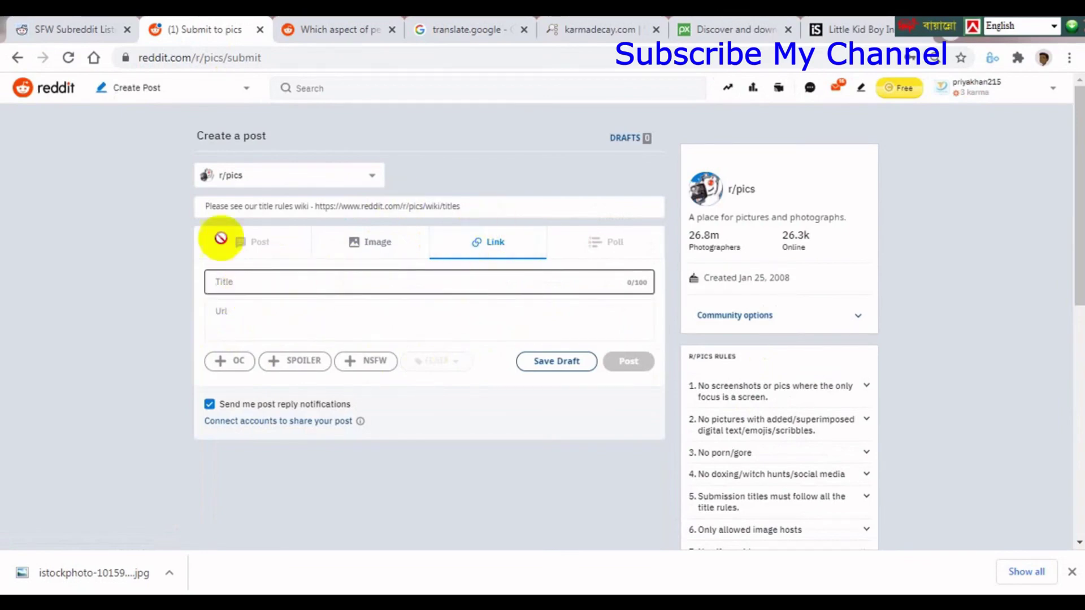
{"action": "left_click", "coordinate": [269, 318]}
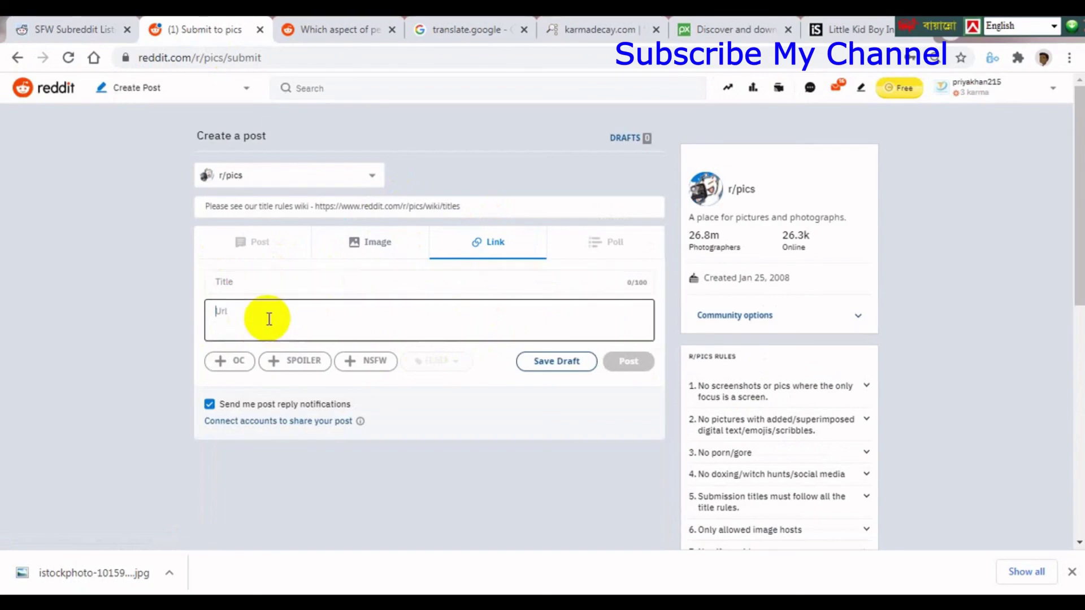
{"action": "left_click", "coordinate": [252, 281]}
{"action": "left_click", "coordinate": [364, 242]}
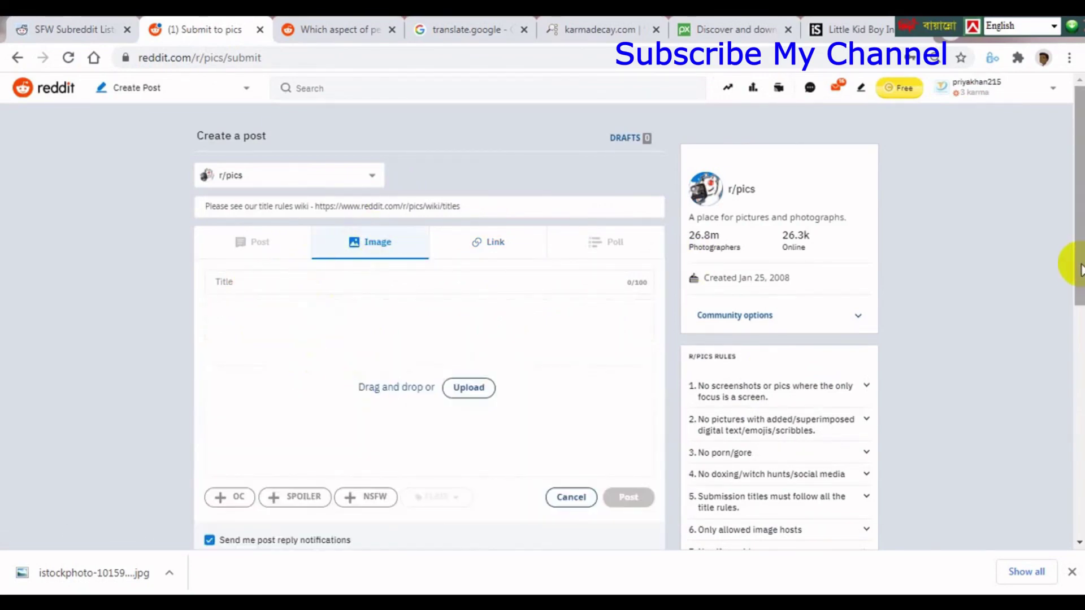
{"action": "left_click_drag", "start_coordinate": [1075, 288], "coordinate": [1069, 359]}
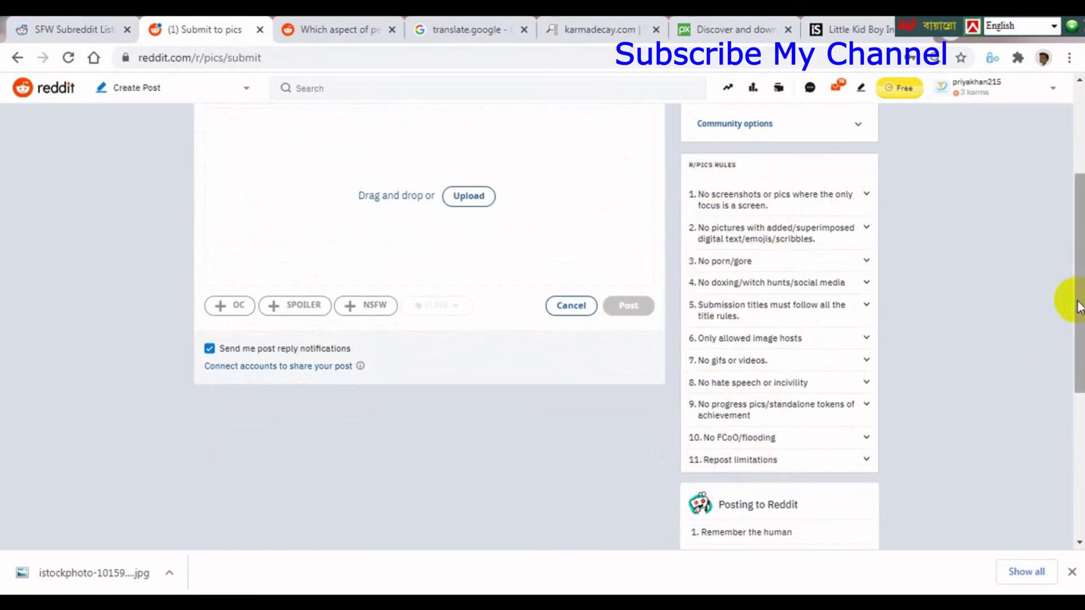
Step: Title the r/pics image post "Little kid boy in colorful clothes enjoying climbing on tree"
{"action": "left_click_drag", "start_coordinate": [1077, 303], "coordinate": [1073, 189]}
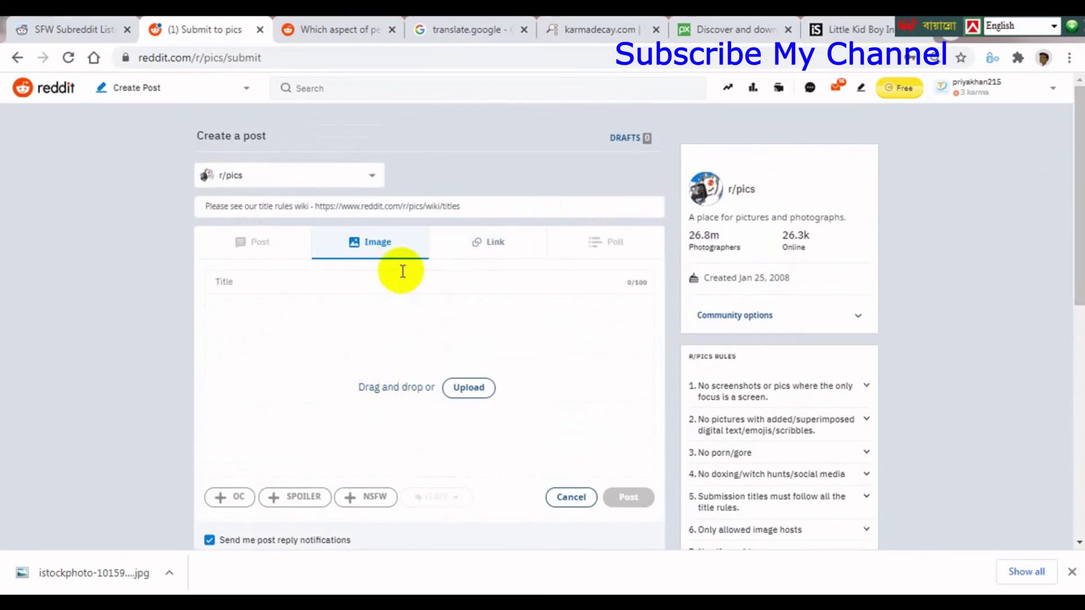
{"action": "left_click", "coordinate": [511, 244]}
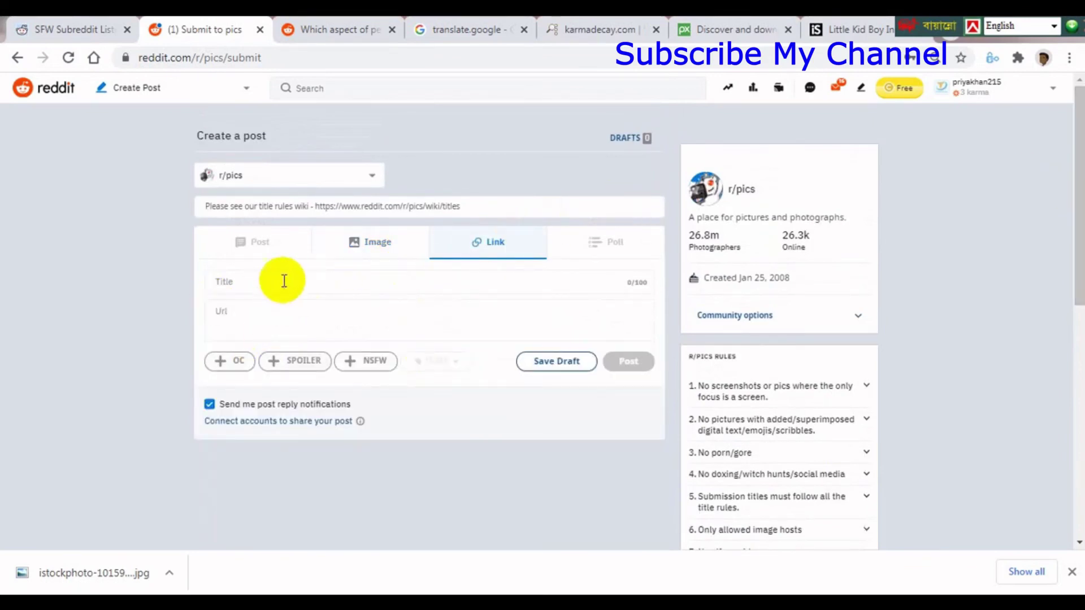
{"action": "left_click", "coordinate": [374, 244]}
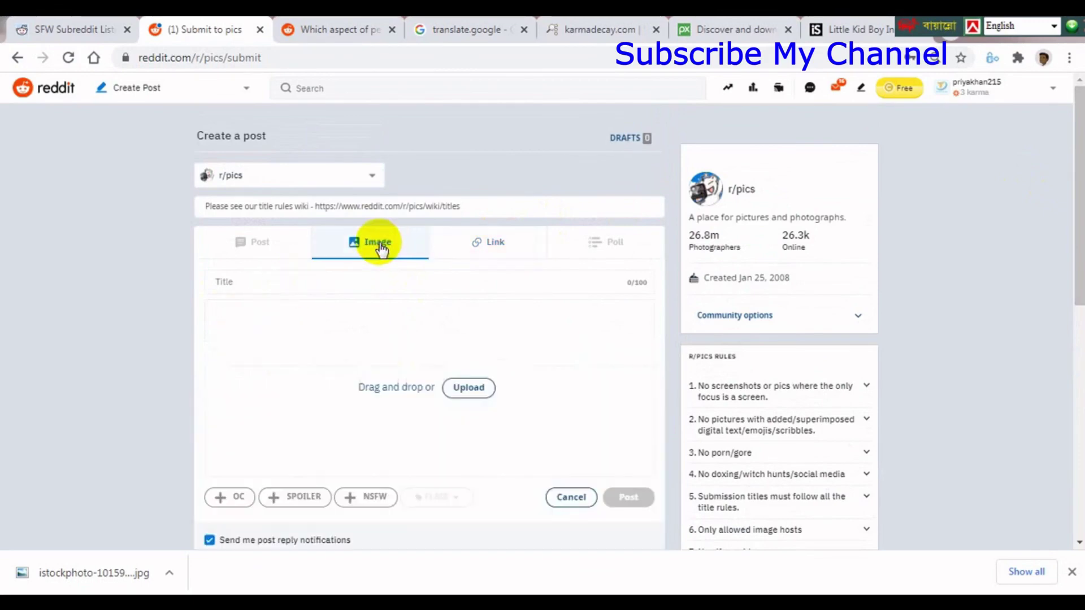
{"action": "left_click", "coordinate": [237, 280]}
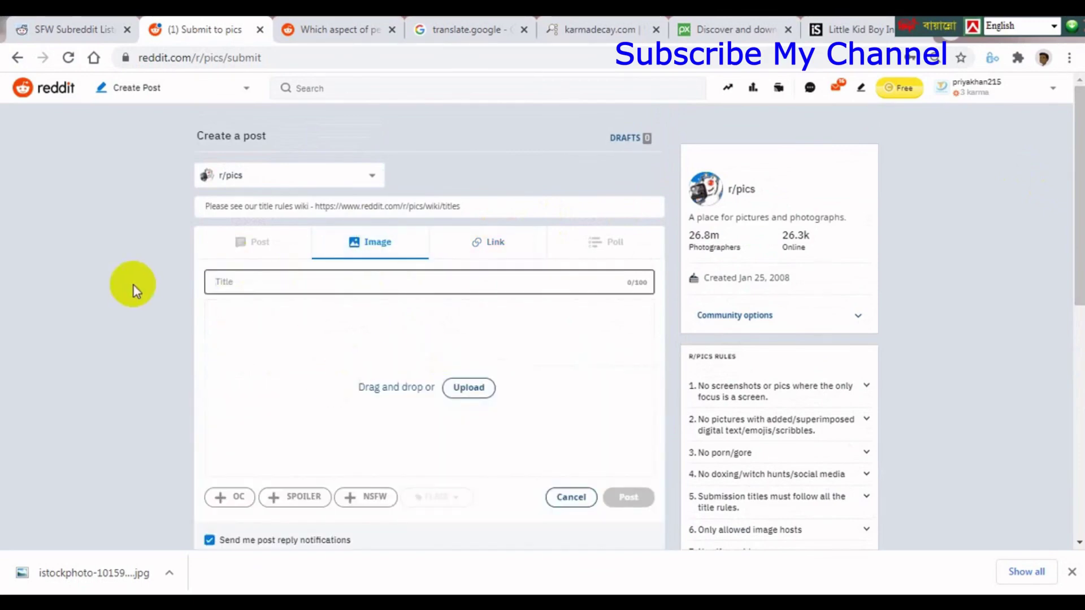
{"action": "type", "text": "Little kid boy in colorful clothes enjoying climbing on tree"}
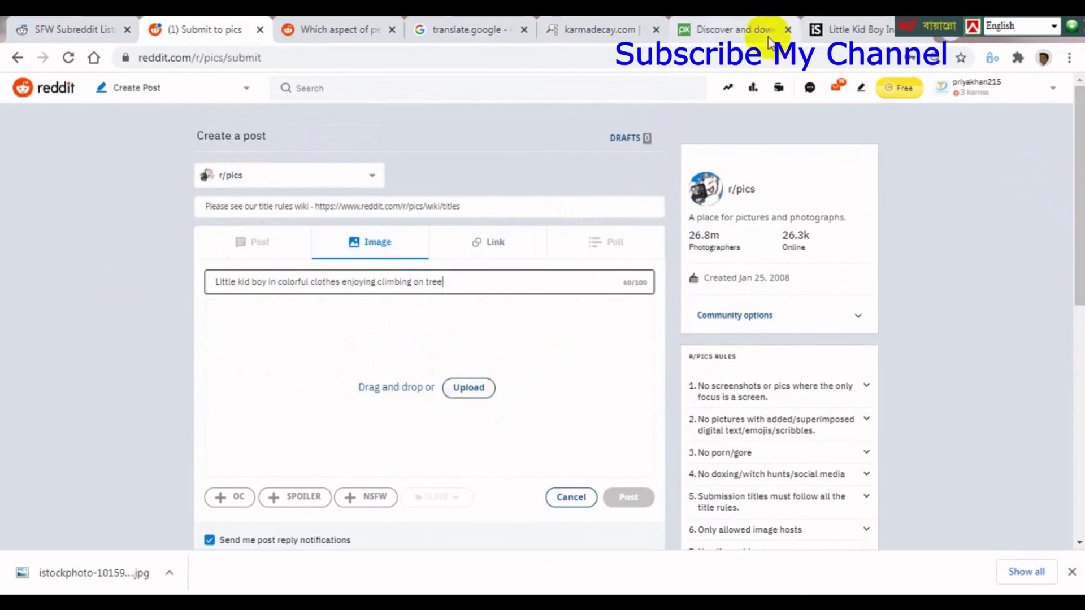
{"action": "left_click", "coordinate": [590, 28]}
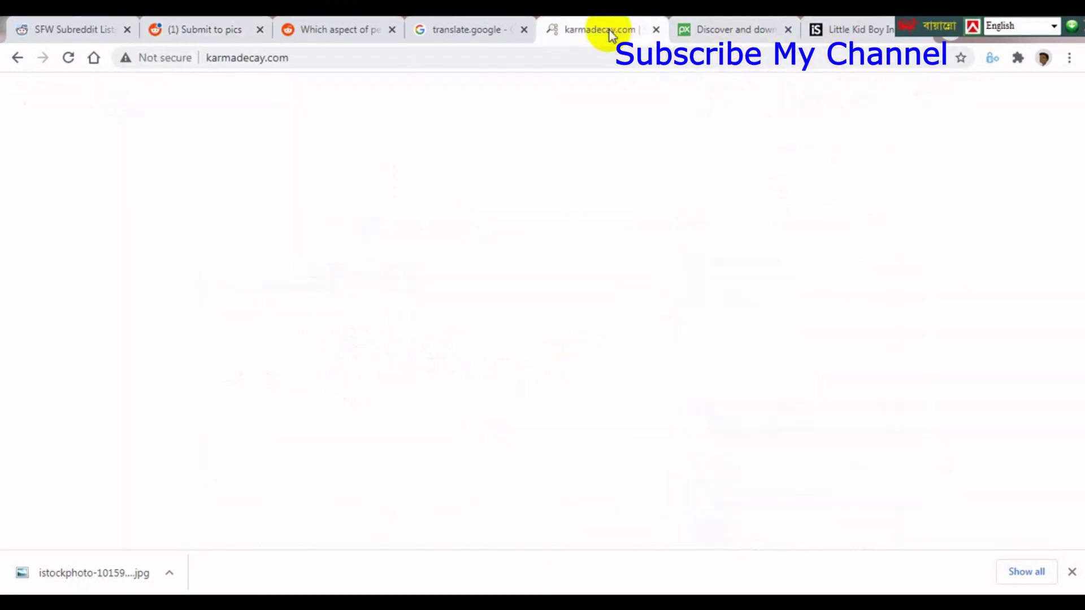
{"action": "left_click", "coordinate": [68, 59]}
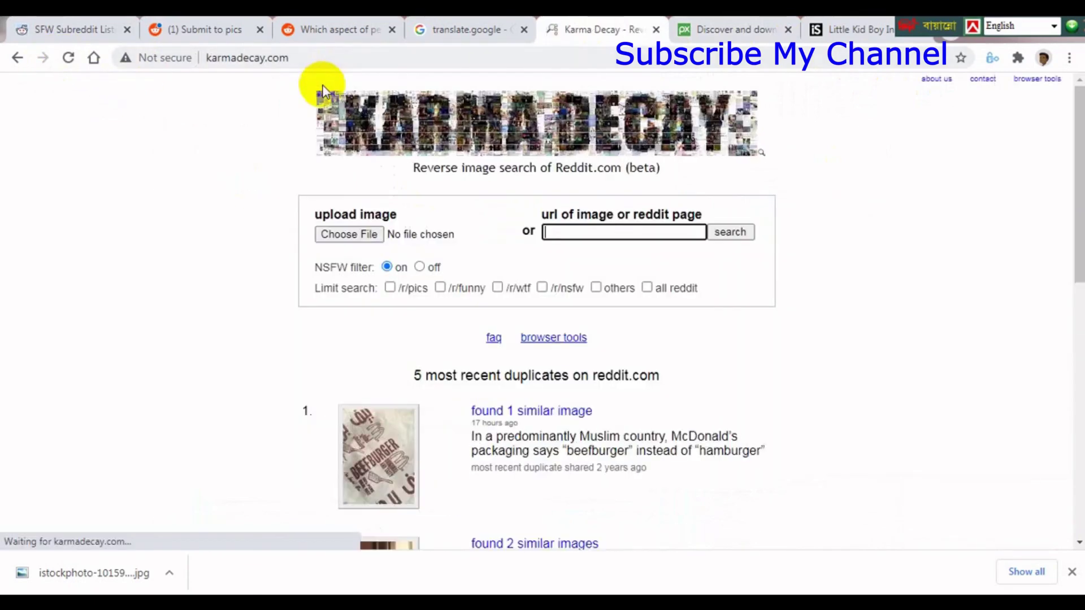
{"action": "left_click", "coordinate": [337, 235]}
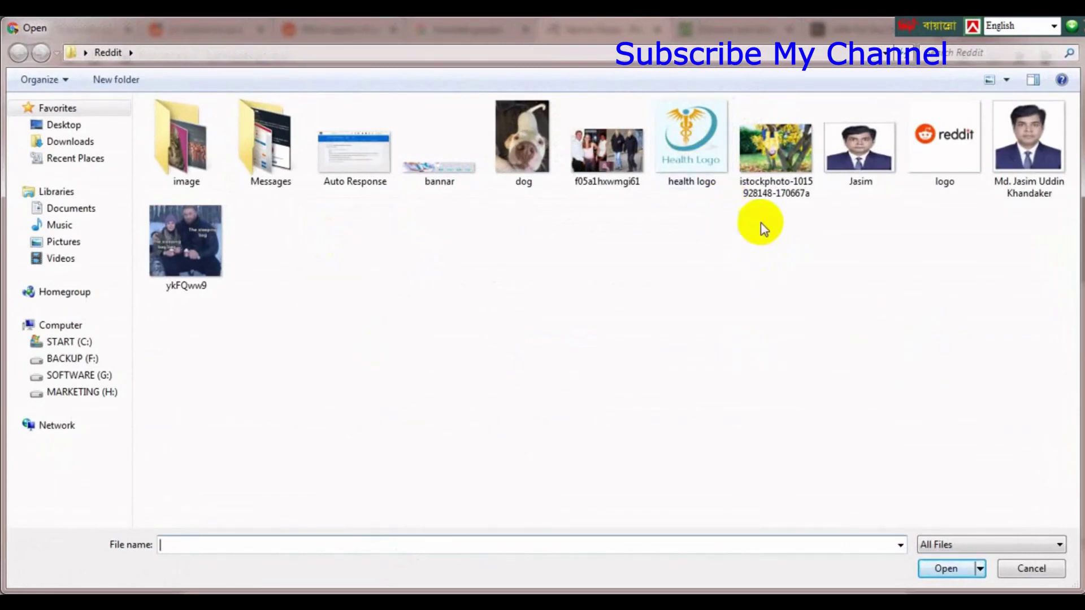
{"action": "left_click", "coordinate": [706, 154]}
{"action": "left_click", "coordinate": [765, 136]}
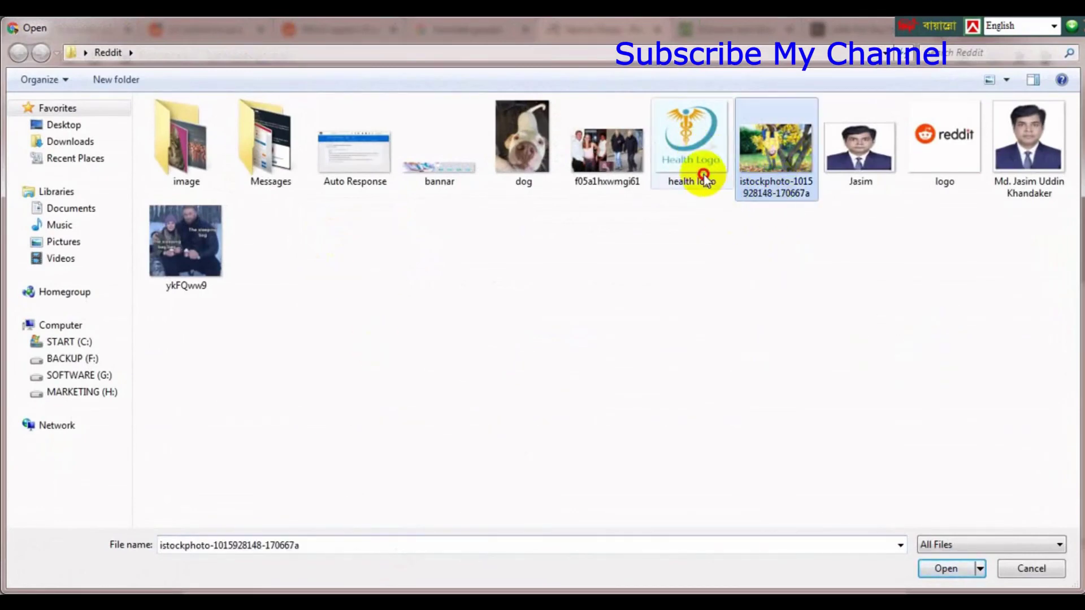
{"action": "left_click", "coordinate": [704, 176]}
{"action": "left_click", "coordinate": [775, 176]}
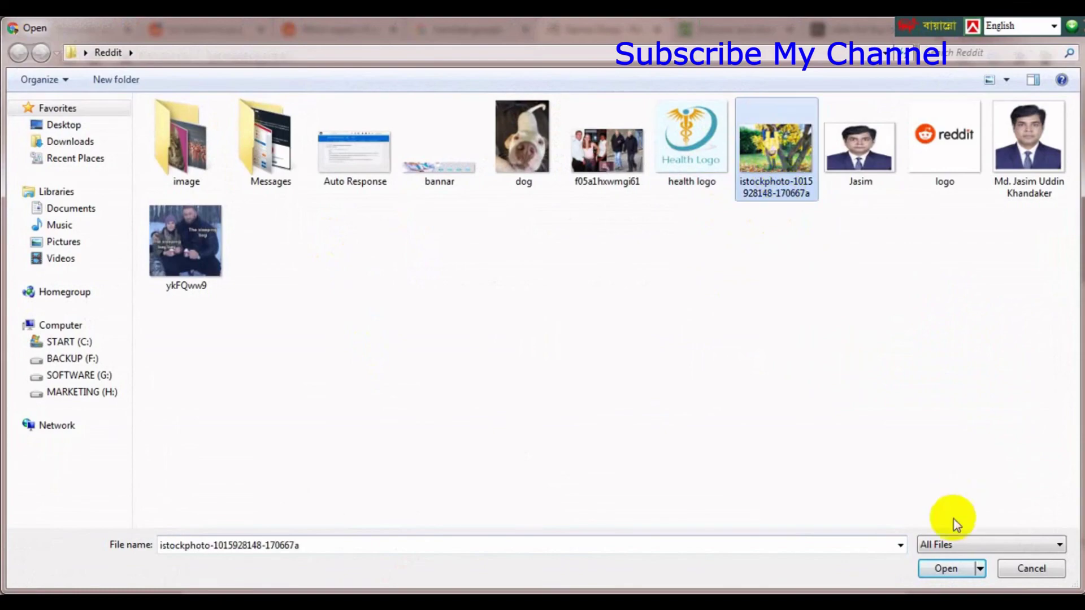
{"action": "left_click", "coordinate": [947, 568]}
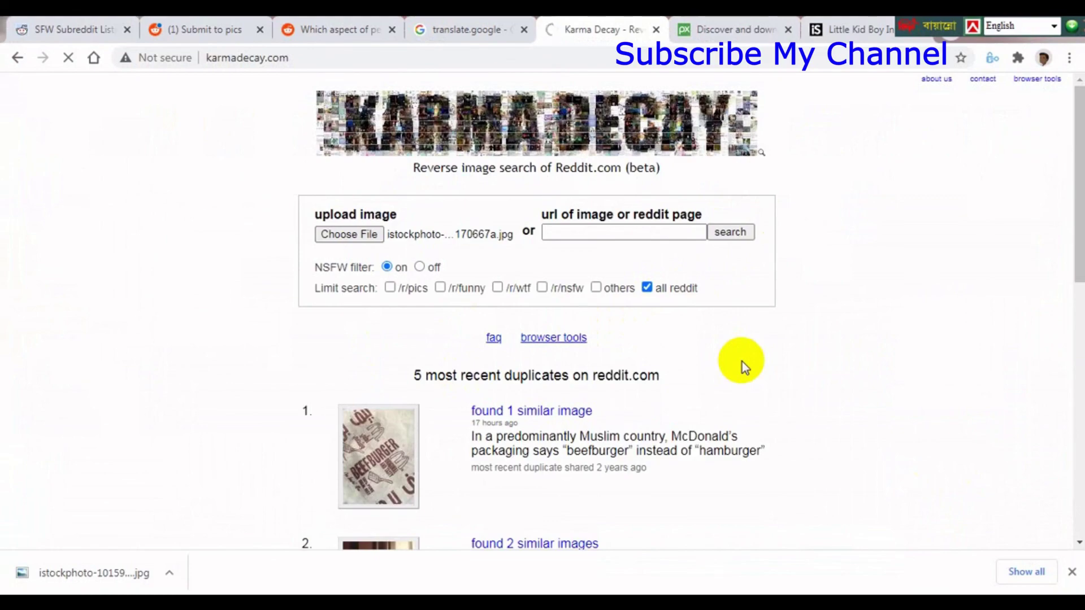
{"action": "left_click", "coordinate": [850, 29]}
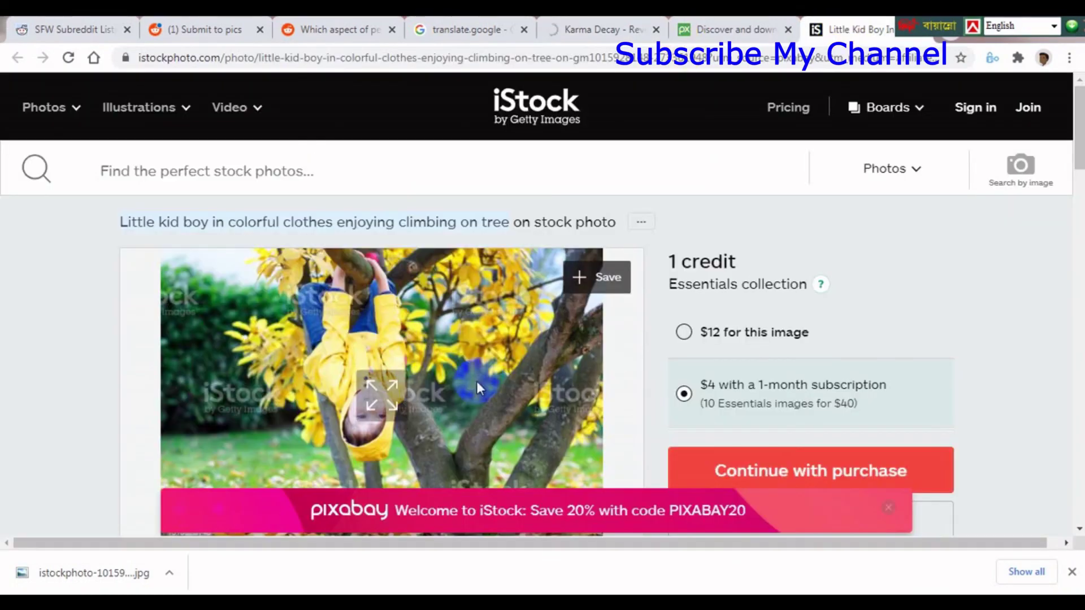
{"action": "left_click", "coordinate": [602, 29]}
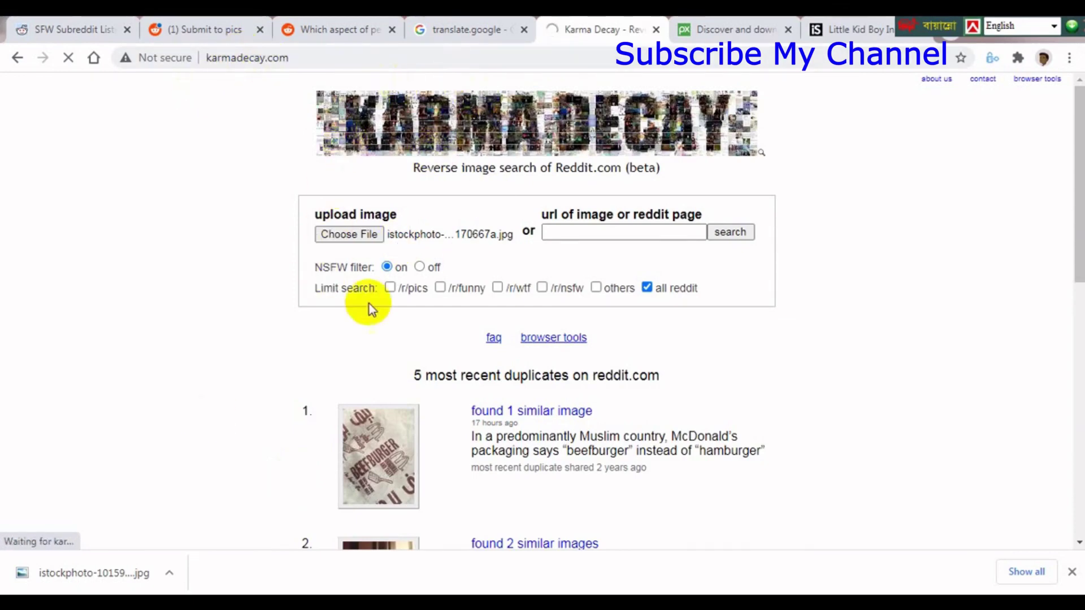
{"action": "left_click", "coordinate": [219, 22]}
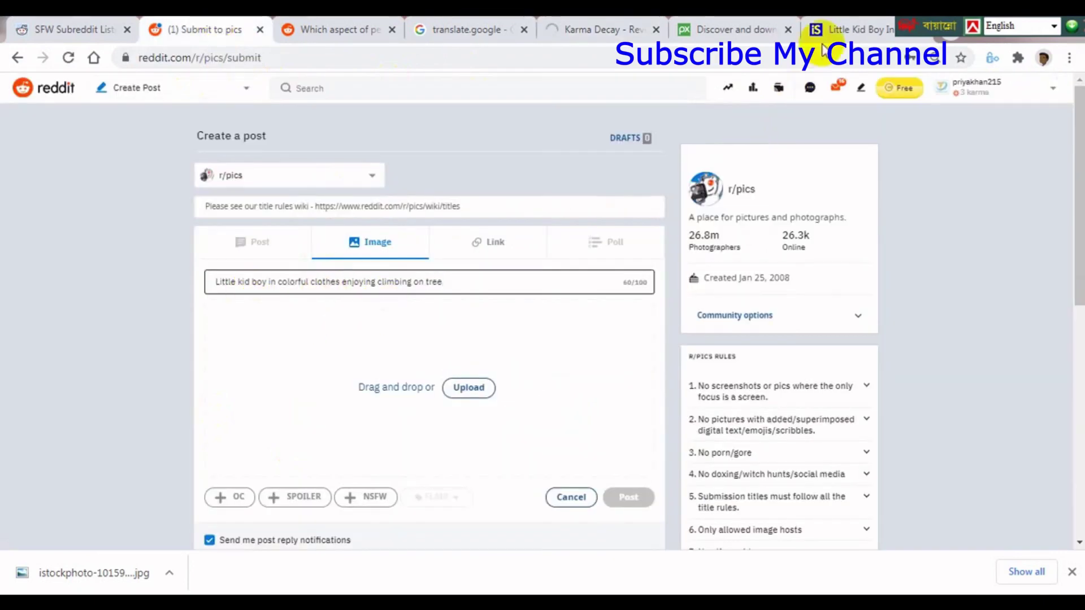
{"action": "left_click", "coordinate": [843, 27]}
{"action": "left_click", "coordinate": [206, 32]}
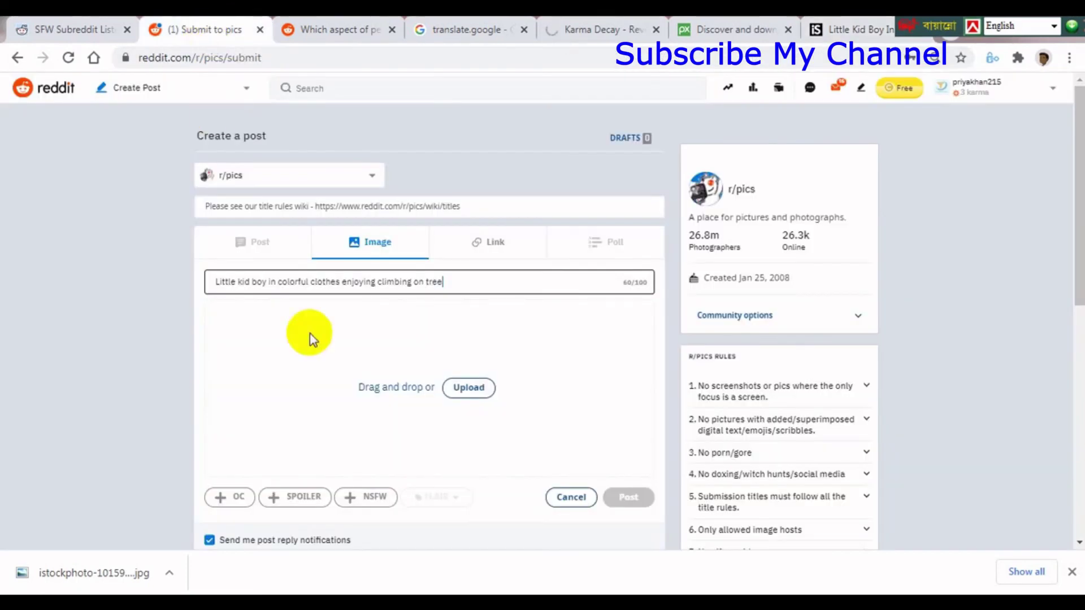
{"action": "left_click", "coordinate": [581, 32]}
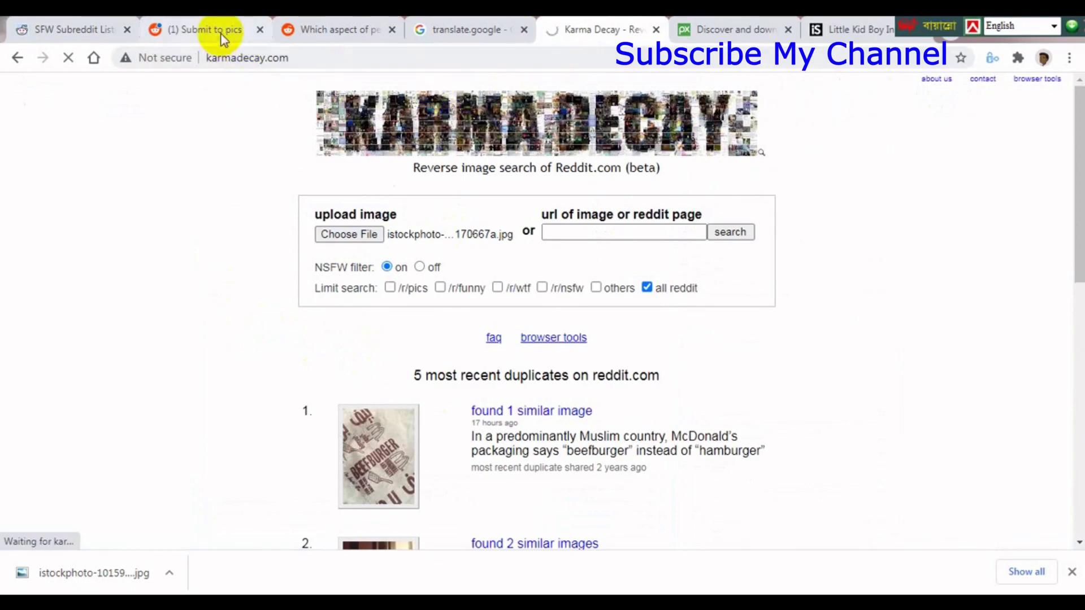
Step: Reload the AskReddit post "Which aspect of people do you dislike?" to check its votes and comments, and dismiss the downloads bar
{"action": "left_click", "coordinate": [315, 31]}
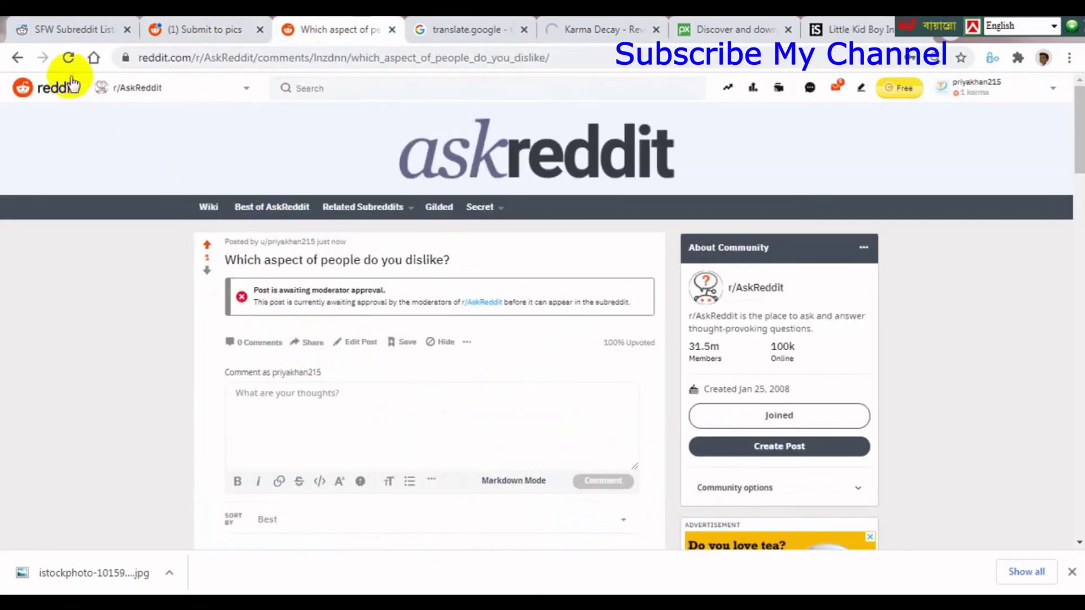
{"action": "left_click", "coordinate": [68, 58]}
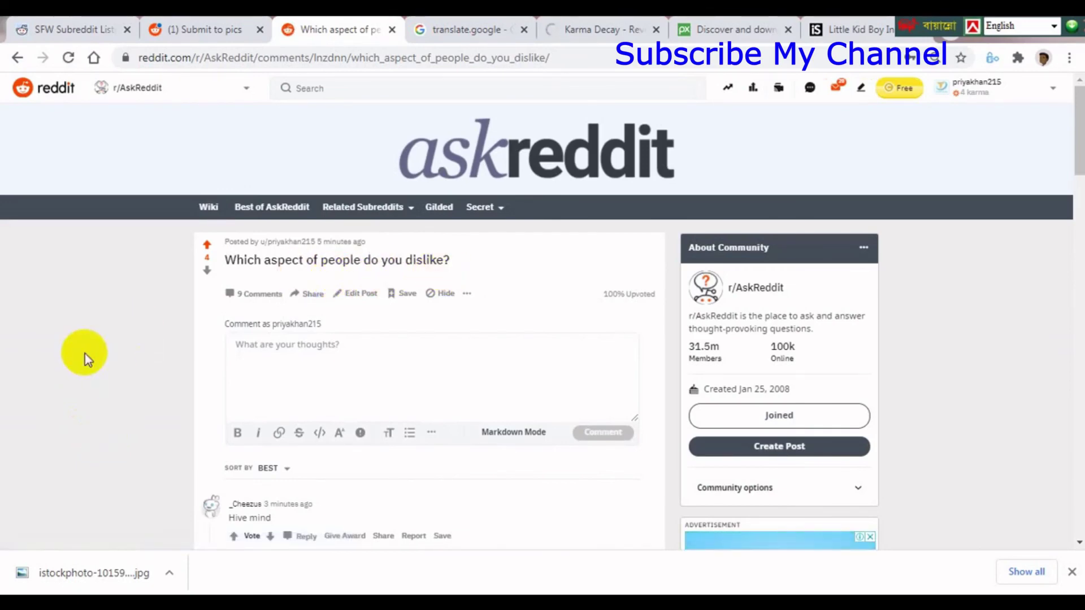
{"action": "left_click", "coordinate": [1070, 571]}
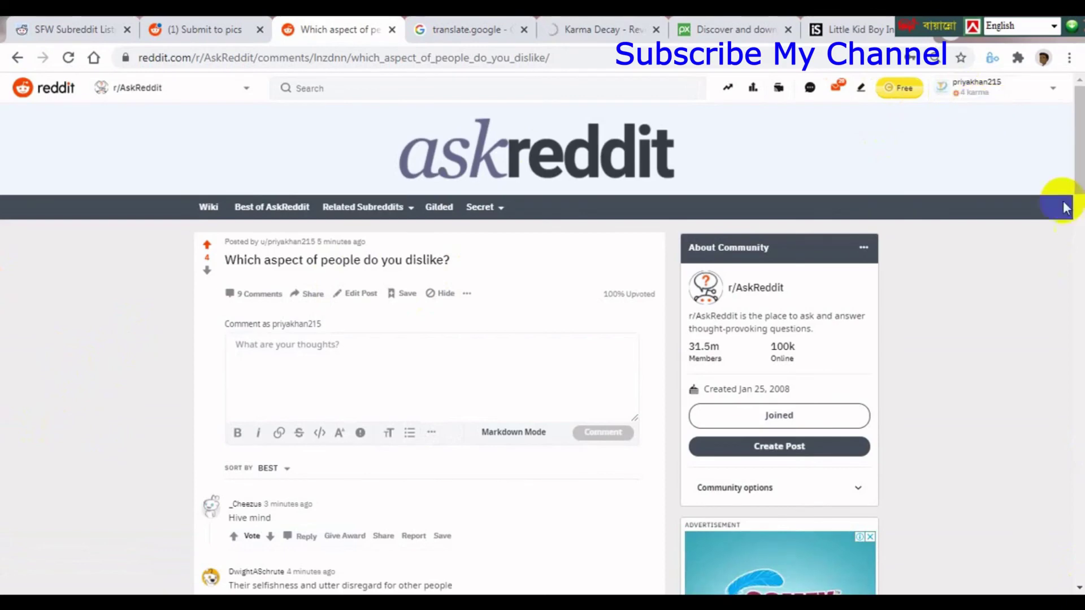
{"action": "left_click_drag", "start_coordinate": [1079, 164], "coordinate": [1051, 138]}
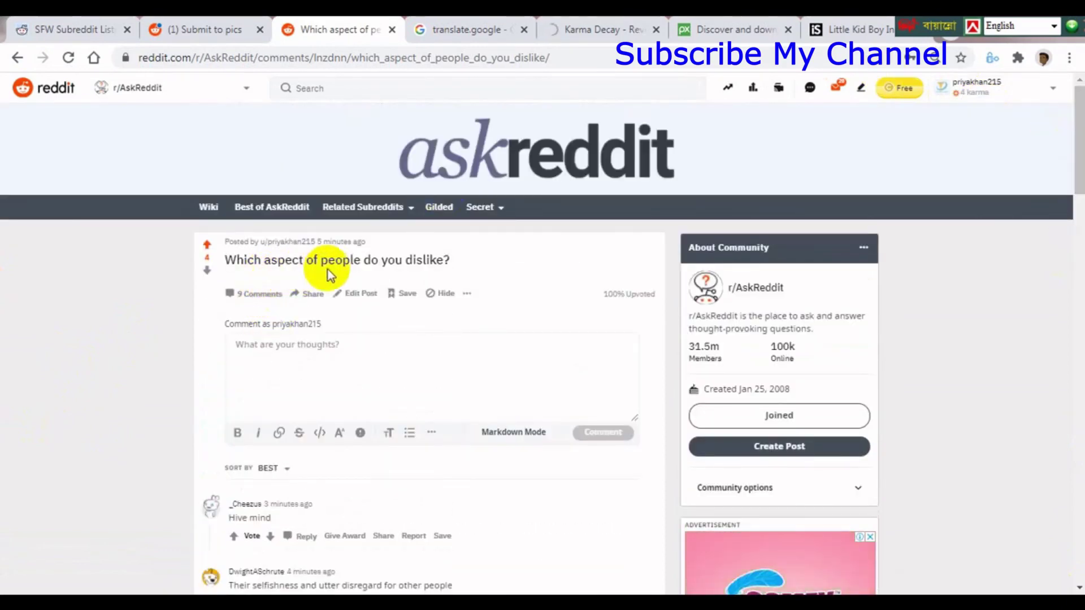
Step: Compare the Bangla question and its English translation on Google with the title of the AskReddit post
{"action": "left_click", "coordinate": [443, 29]}
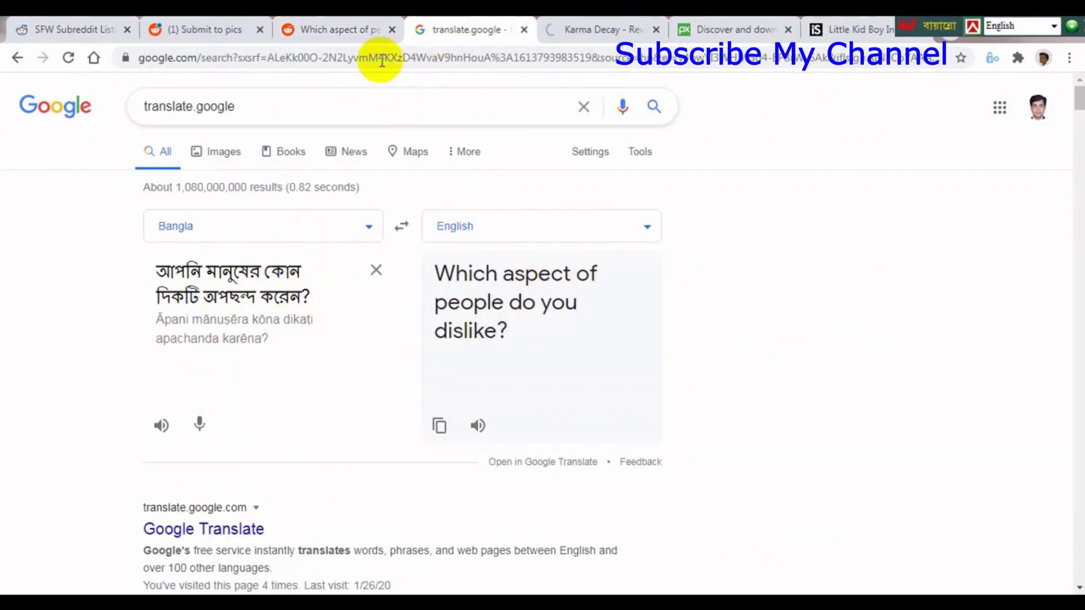
{"action": "left_click", "coordinate": [339, 32]}
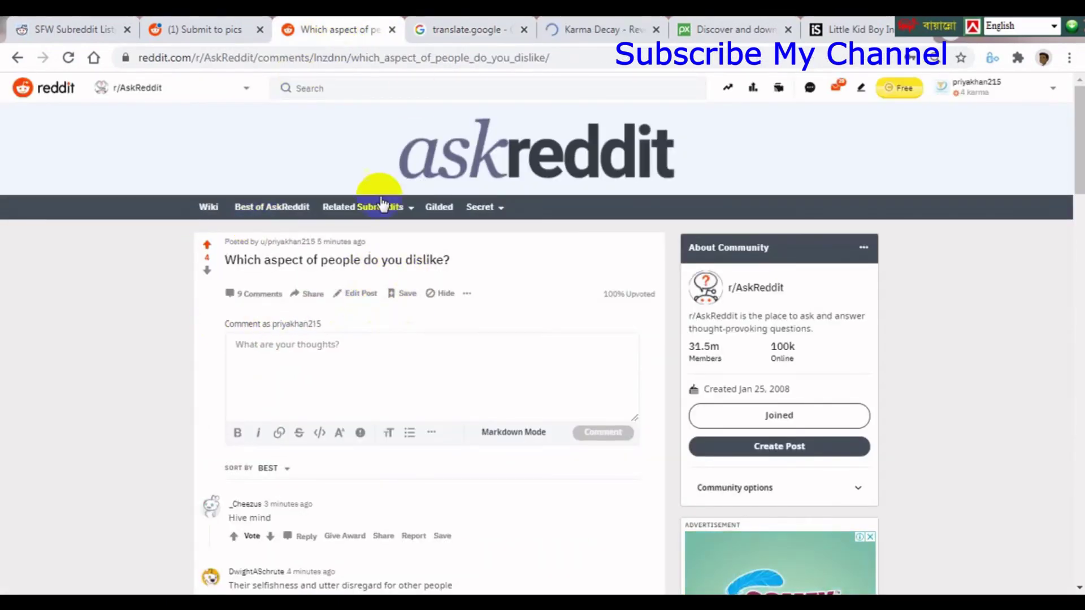
{"action": "left_click", "coordinate": [448, 30]}
{"action": "left_click", "coordinate": [308, 31]}
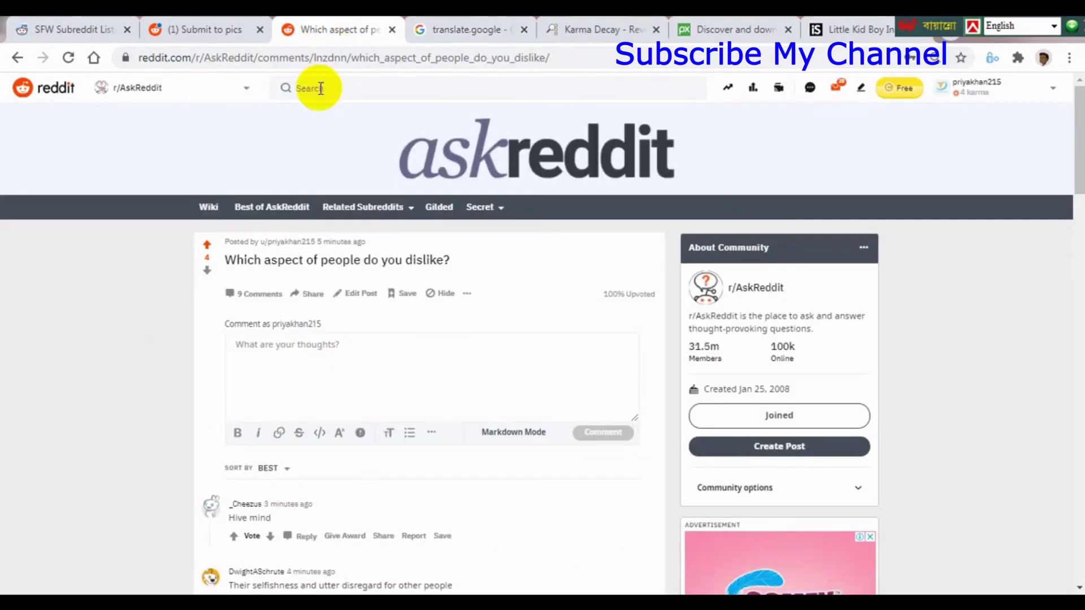
Step: Check the AskReddit post's vote score and open the account's own profile page
{"action": "left_click", "coordinate": [207, 246]}
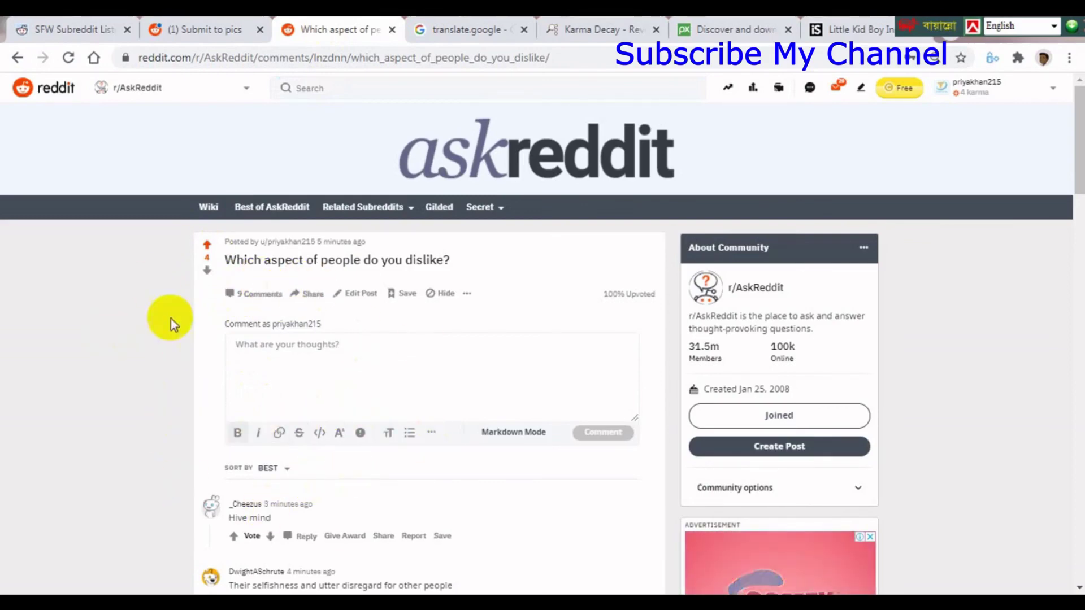
{"action": "left_click", "coordinate": [978, 96]}
{"action": "left_click", "coordinate": [968, 127]}
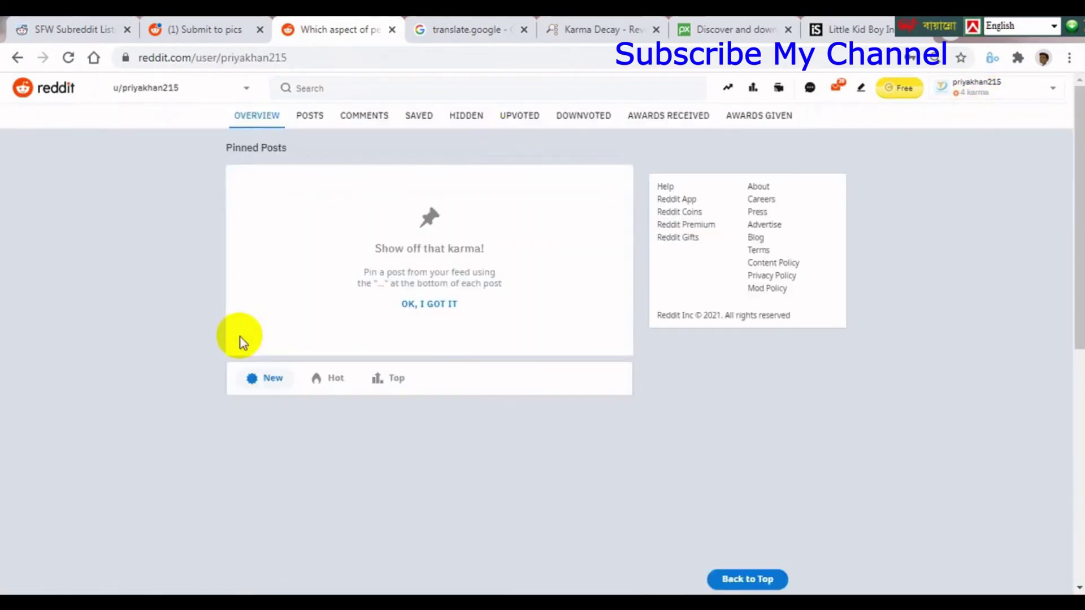
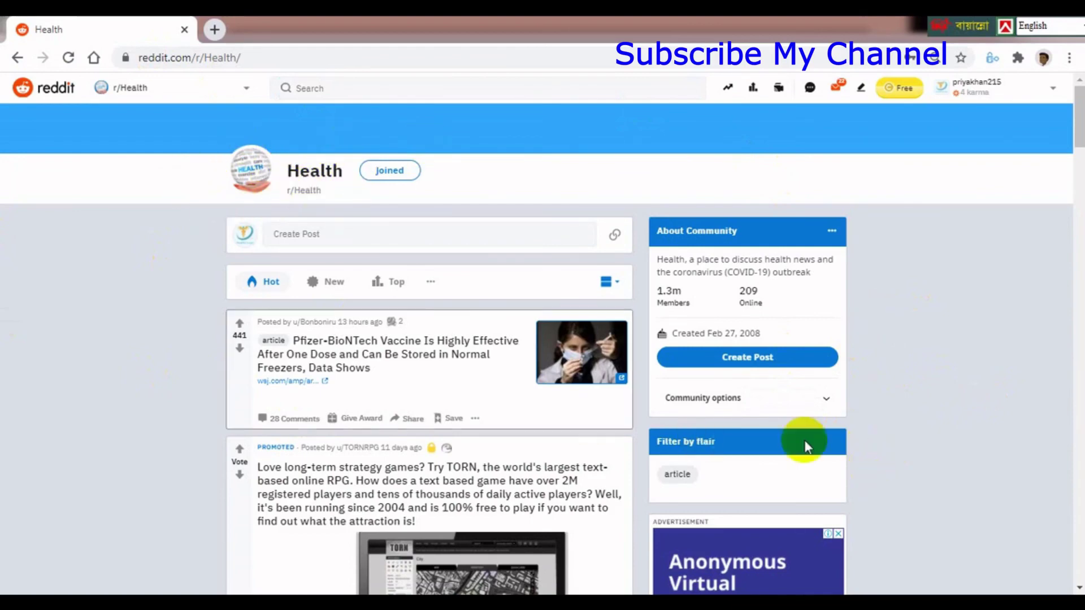
Step: Start a new link post in the r/Health community and place the cursor in its URL field
{"action": "left_click", "coordinate": [746, 357]}
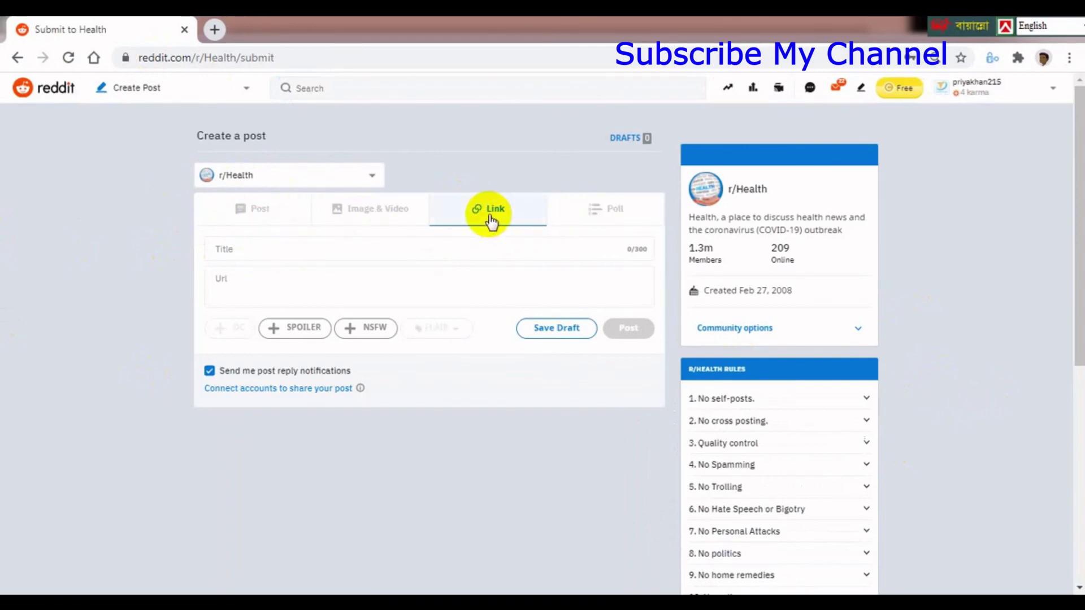
{"action": "left_click", "coordinate": [284, 286]}
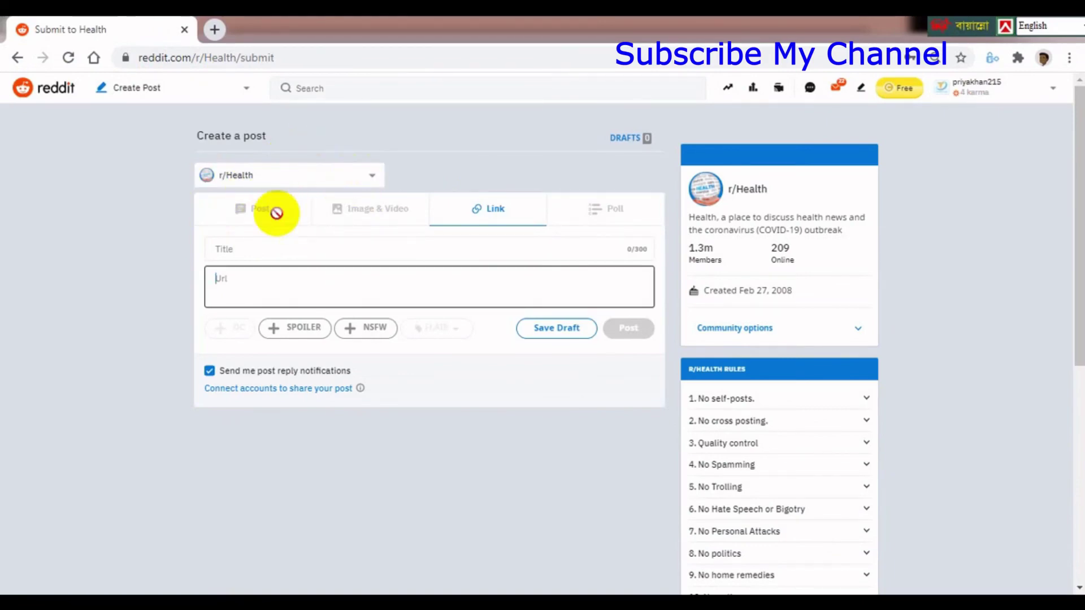
{"action": "left_click", "coordinate": [362, 213]}
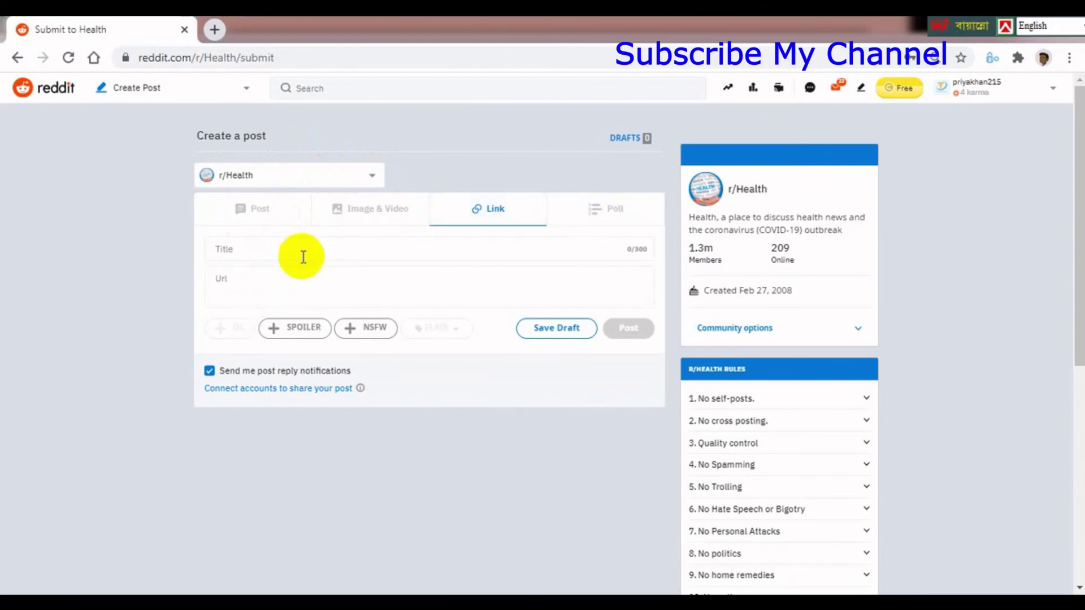
{"action": "left_click", "coordinate": [250, 278]}
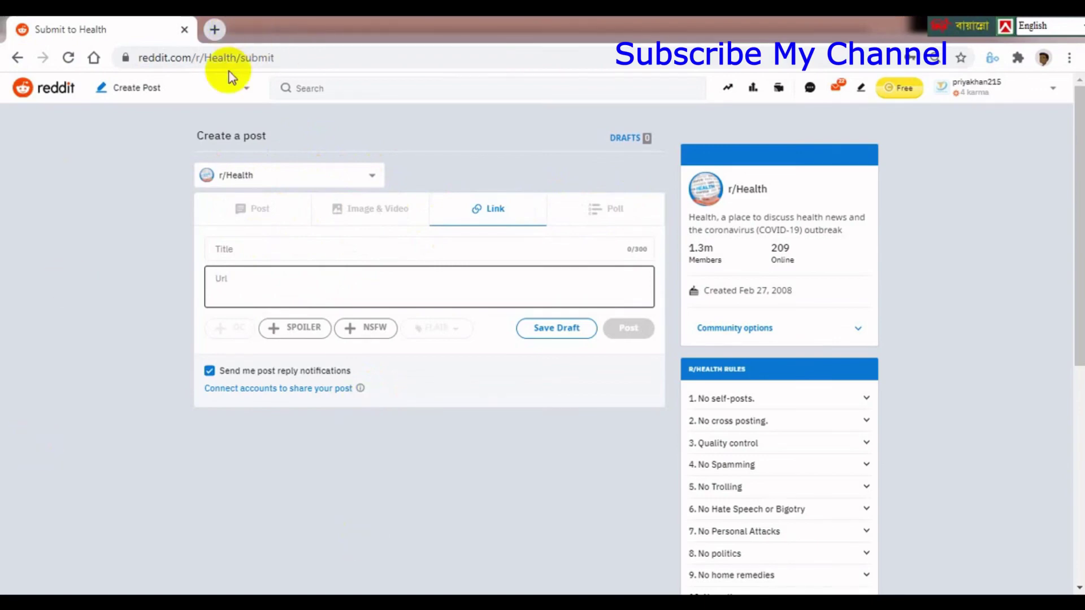
Step: Open aliexpress.com in a new tab and dismiss the coupon offer and the notification request
{"action": "left_click", "coordinate": [214, 31]}
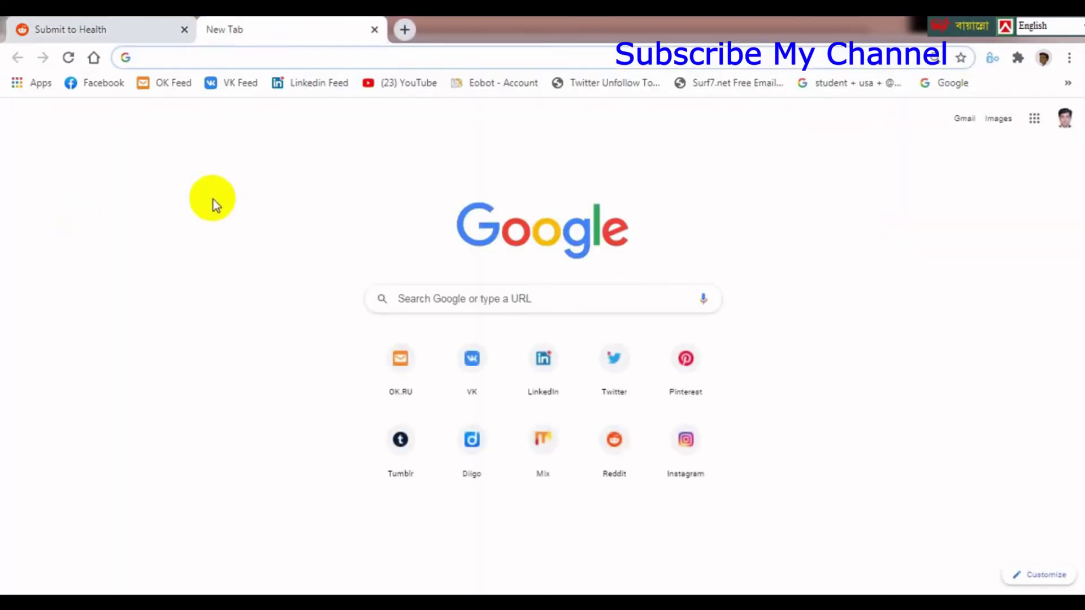
{"action": "type", "text": "a"}
{"action": "key", "text": "Return"}
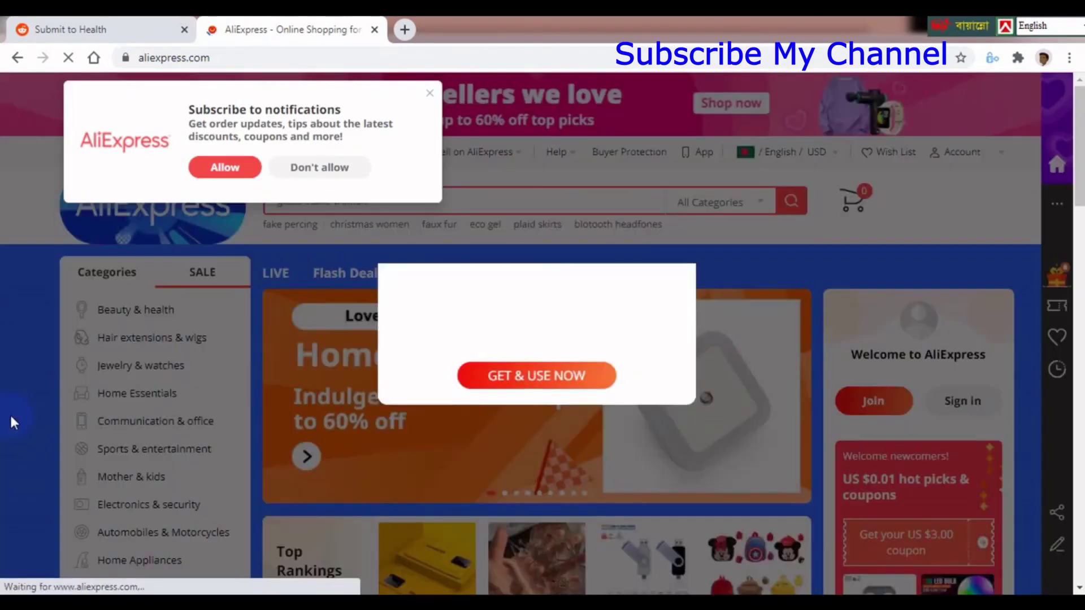
{"action": "left_click", "coordinate": [680, 241]}
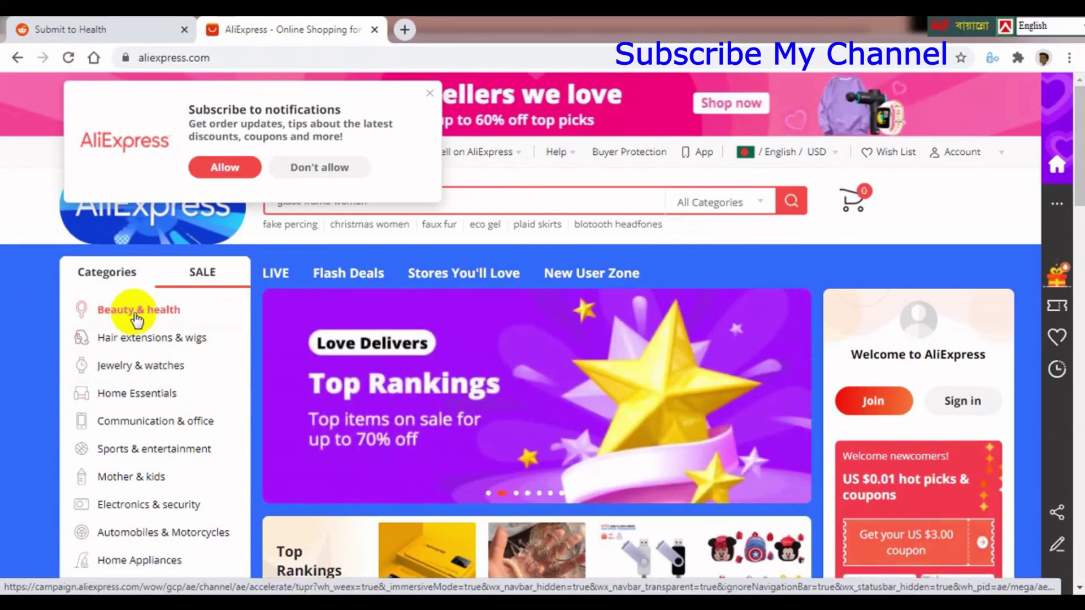
{"action": "left_click", "coordinate": [430, 93]}
Step: Load amazan.com in another new tab
{"action": "left_click", "coordinate": [405, 29]}
{"action": "type", "text": "am"}
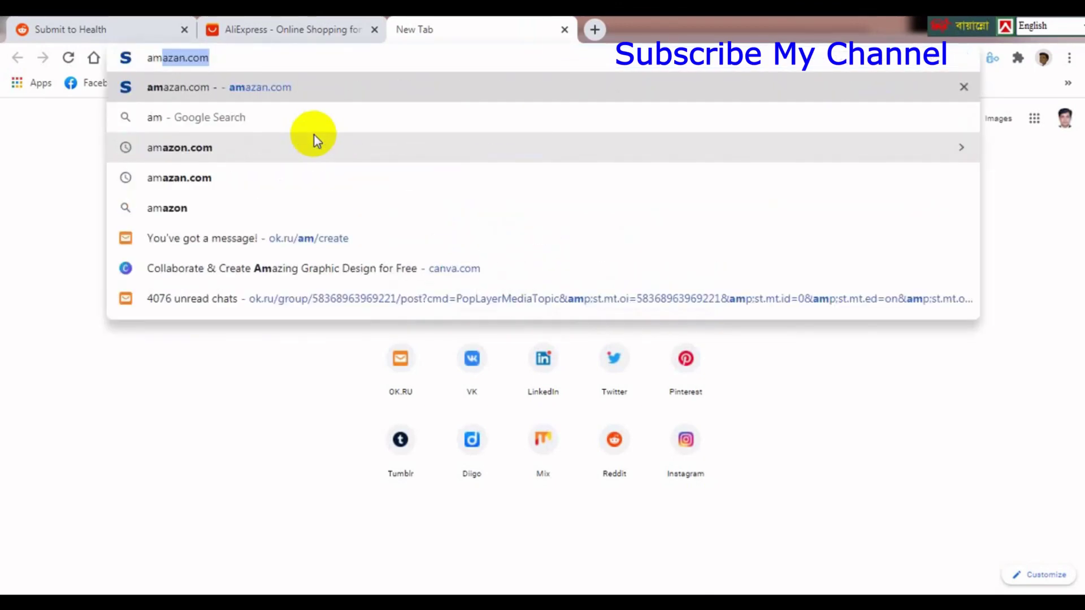
{"action": "key", "text": "Return"}
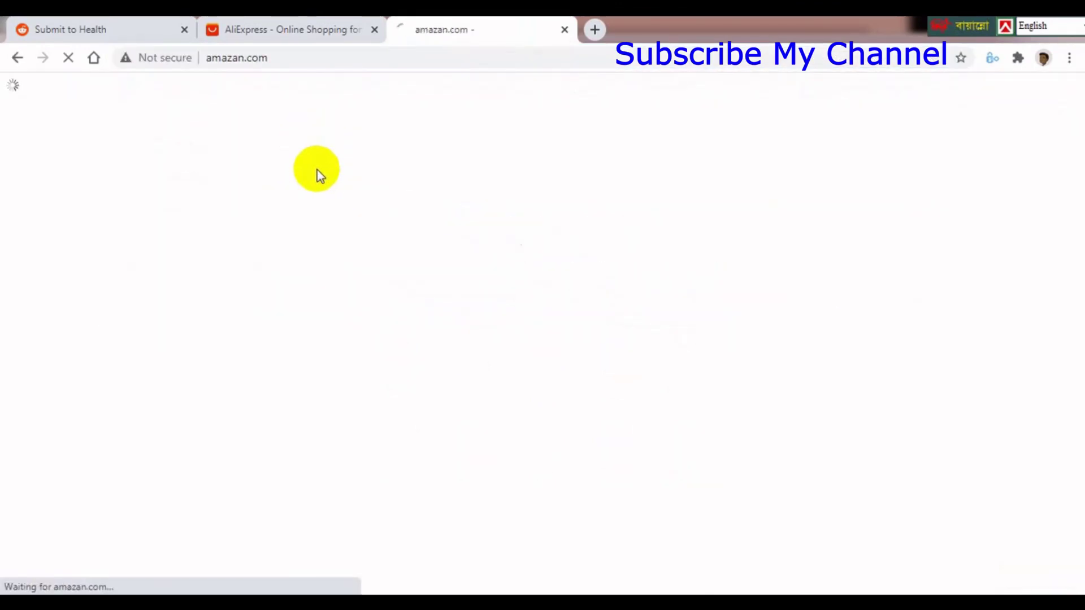
Step: Close the AliExpress tab, keeping the r/Health submission page and the amazan.com tab open
{"action": "left_click", "coordinate": [307, 34]}
{"action": "left_click", "coordinate": [446, 30]}
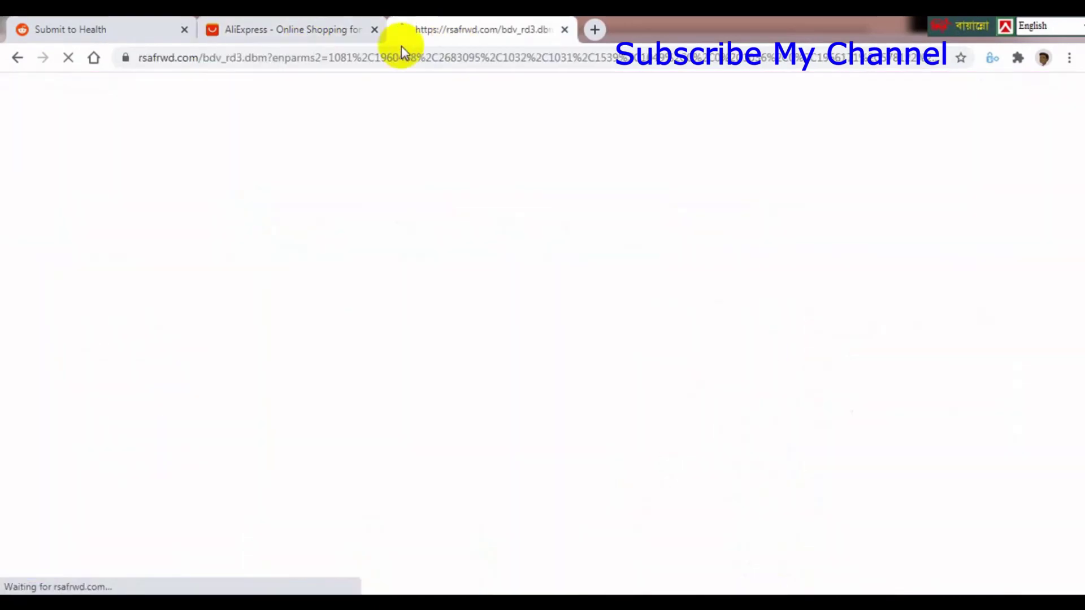
{"action": "left_click", "coordinate": [332, 29]}
{"action": "left_click", "coordinate": [373, 30]}
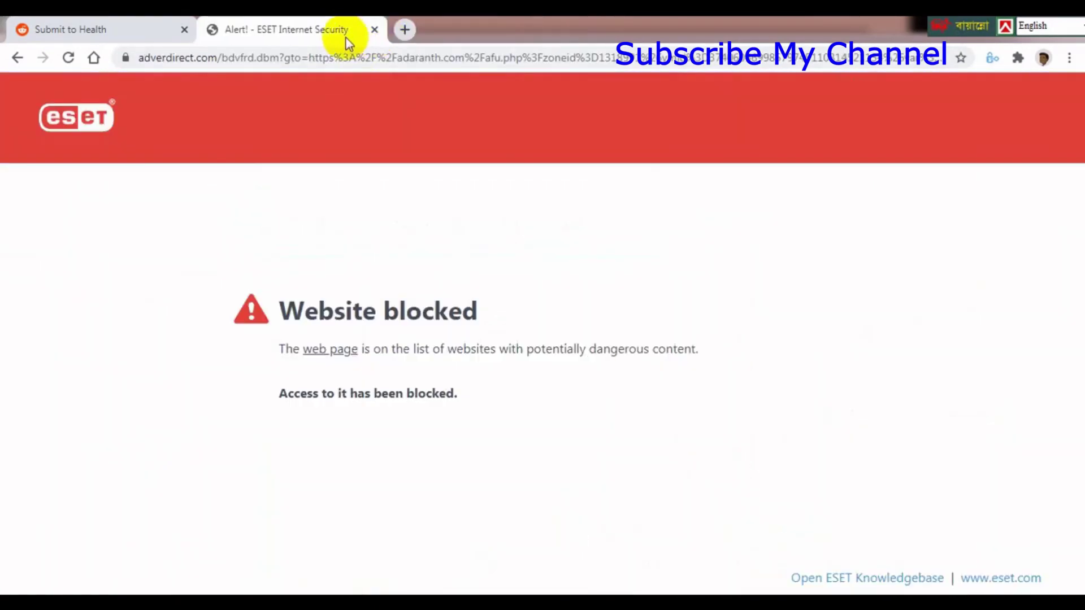
Step: Load google.com in place of the blocked page, search for amazon.com and open the Amazon site from the results
{"action": "left_click", "coordinate": [398, 57]}
{"action": "type", "text": "g"}
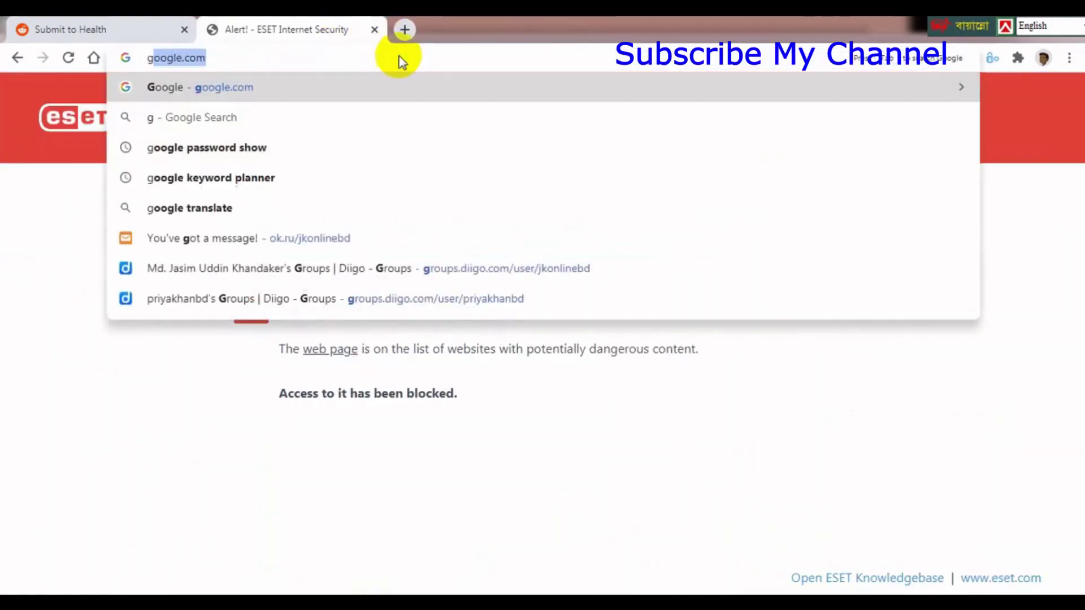
{"action": "key", "text": "Return"}
{"action": "type", "text": "a"}
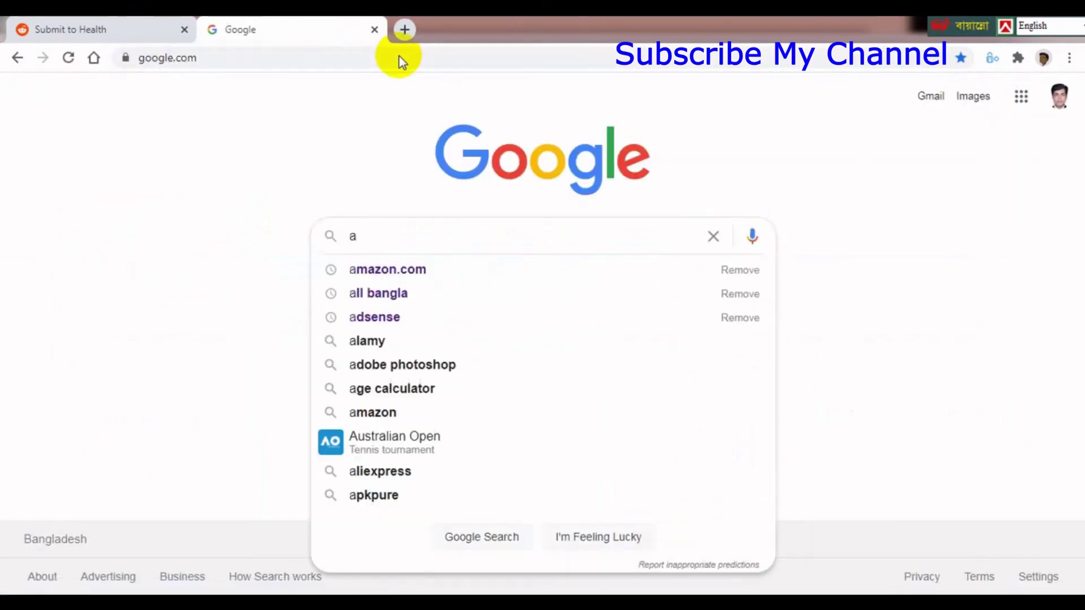
{"action": "key", "text": "Down"}
{"action": "key", "text": "Return"}
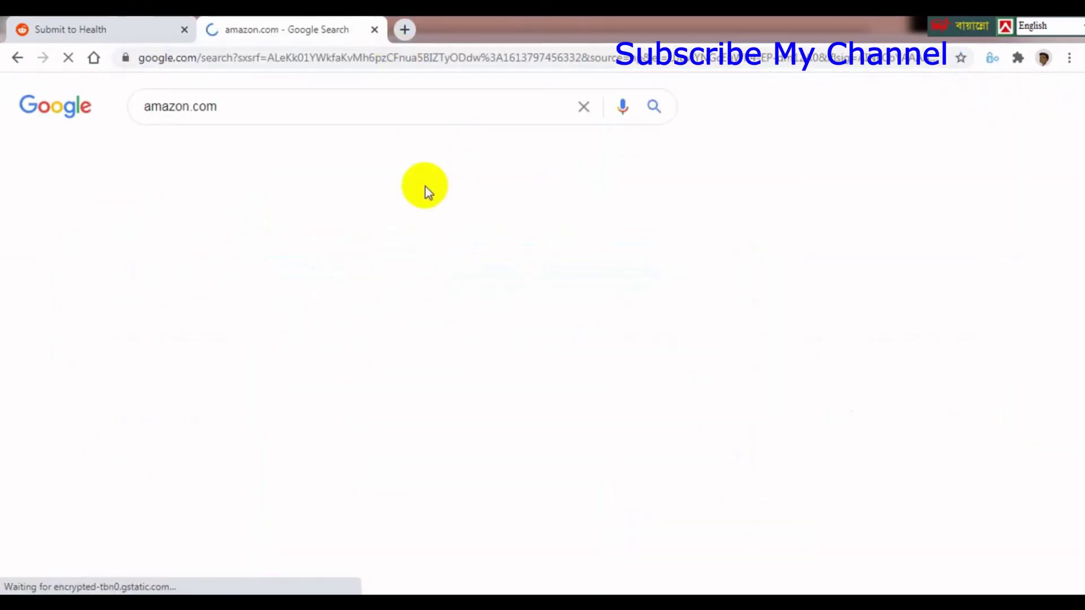
{"action": "left_click", "coordinate": [214, 237]}
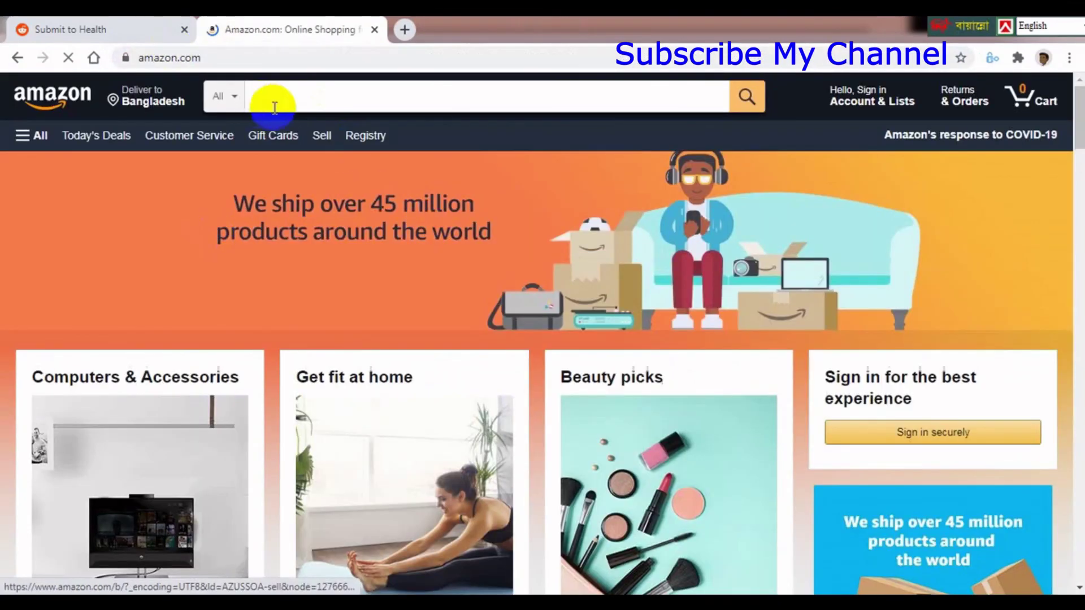
Step: Search Amazon's Health & Household department for weight loss and open the Fit & Lean Meal Shake product page
{"action": "left_click", "coordinate": [227, 97]}
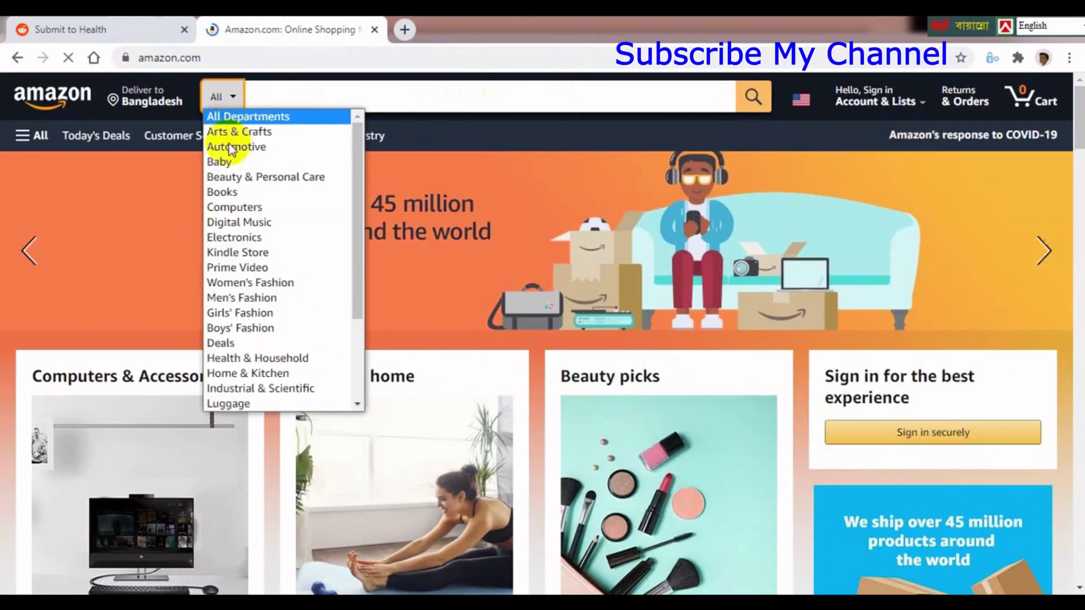
{"action": "left_click", "coordinate": [267, 359]}
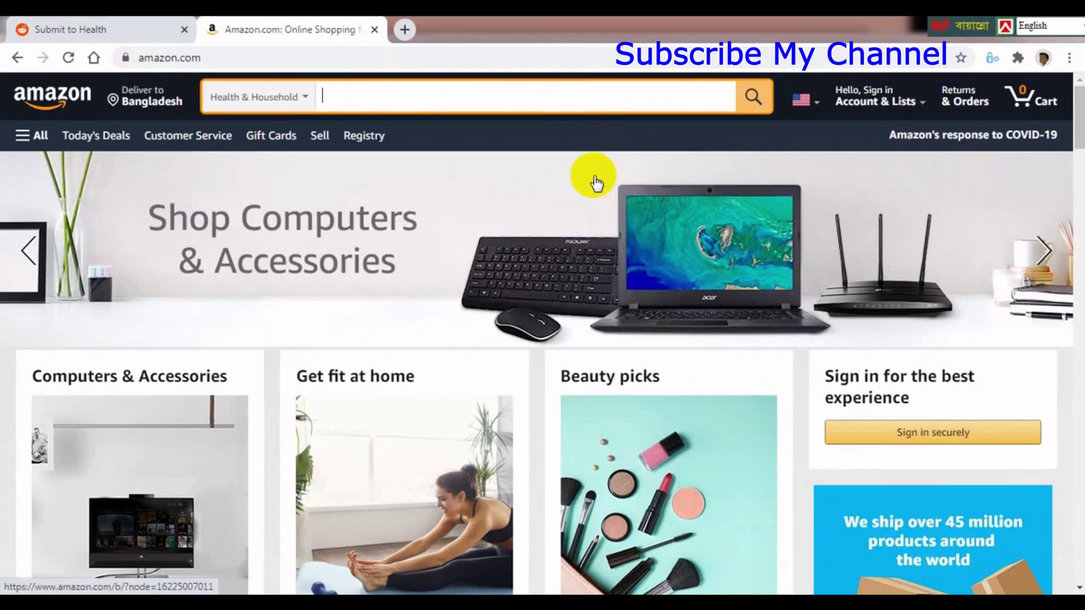
{"action": "type", "text": "eight"}
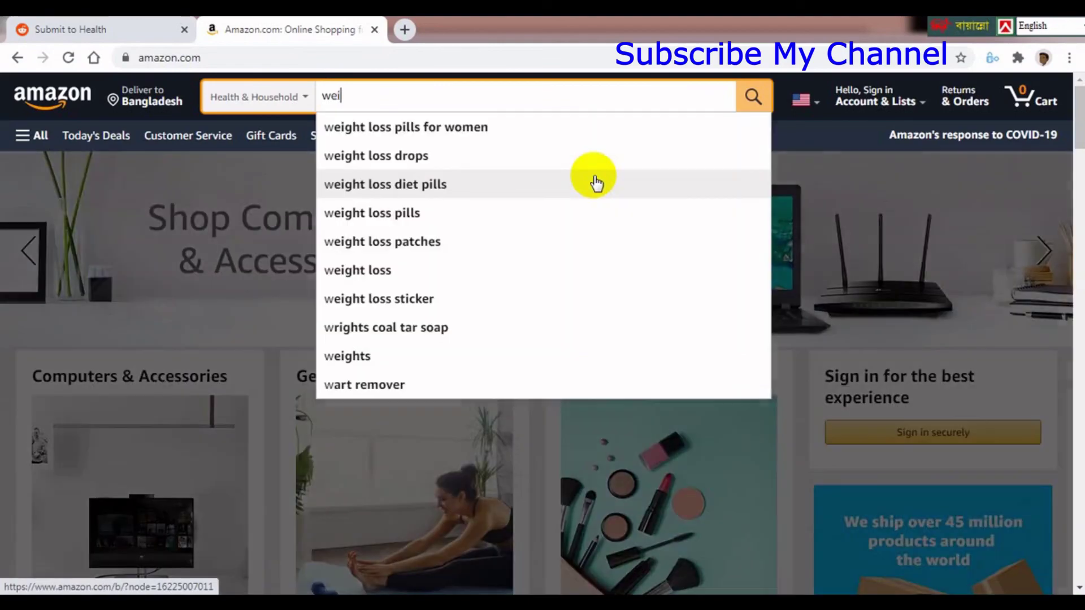
{"action": "left_click", "coordinate": [375, 270]}
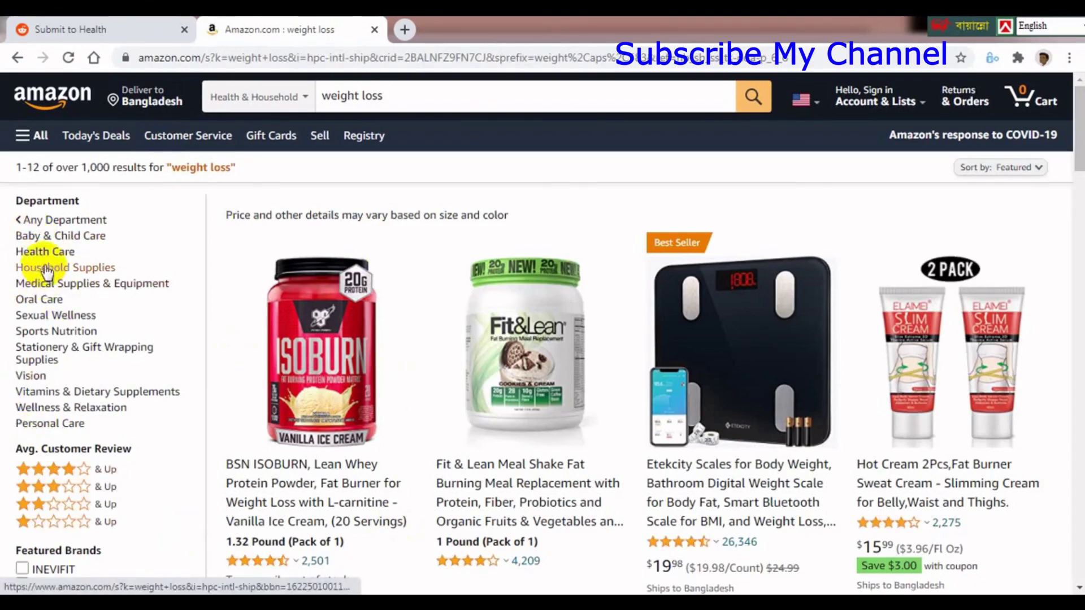
{"action": "mouse_move", "coordinate": [1075, 156]}
{"action": "left_mouse_down"}
{"action": "mouse_move", "coordinate": [1058, 310]}
{"action": "mouse_move", "coordinate": [1077, 135]}
{"action": "left_mouse_up"}
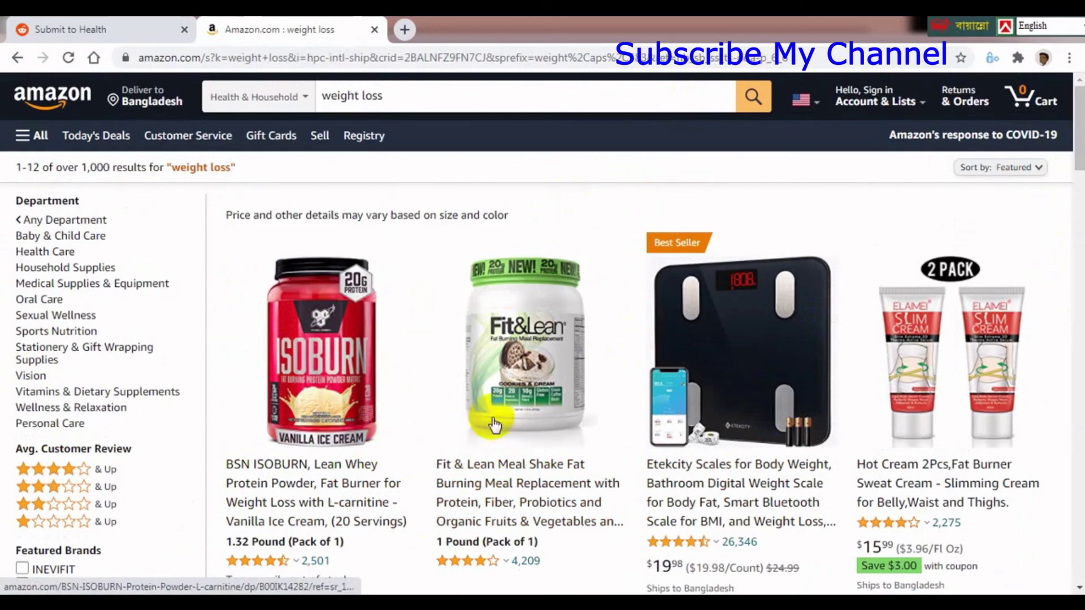
{"action": "left_click", "coordinate": [517, 350]}
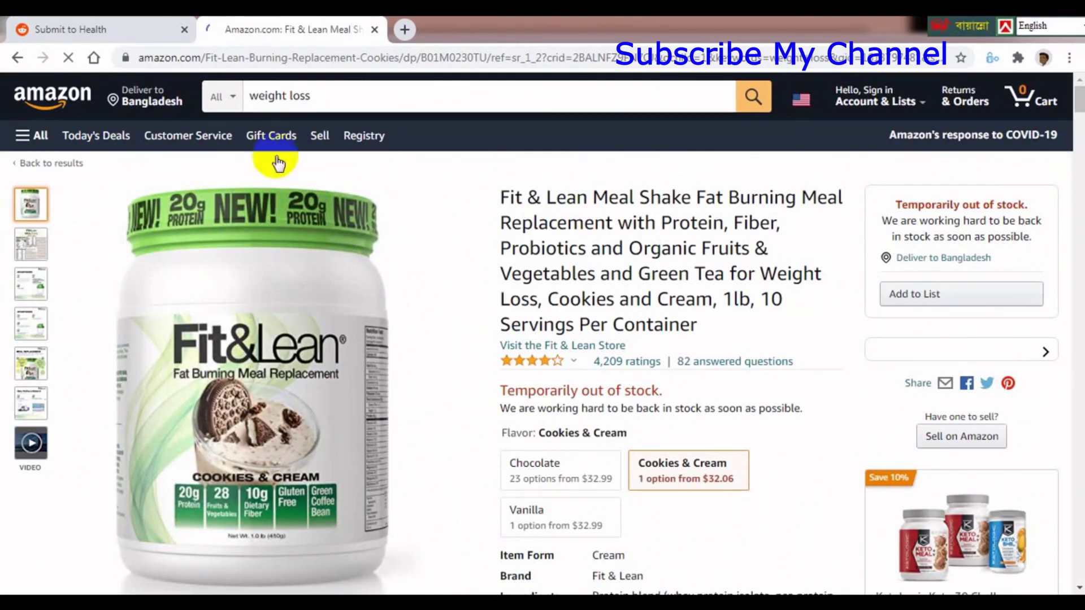
Step: Copy the full web address of the Fit & Lean Meal Shake product page
{"action": "left_click", "coordinate": [145, 21]}
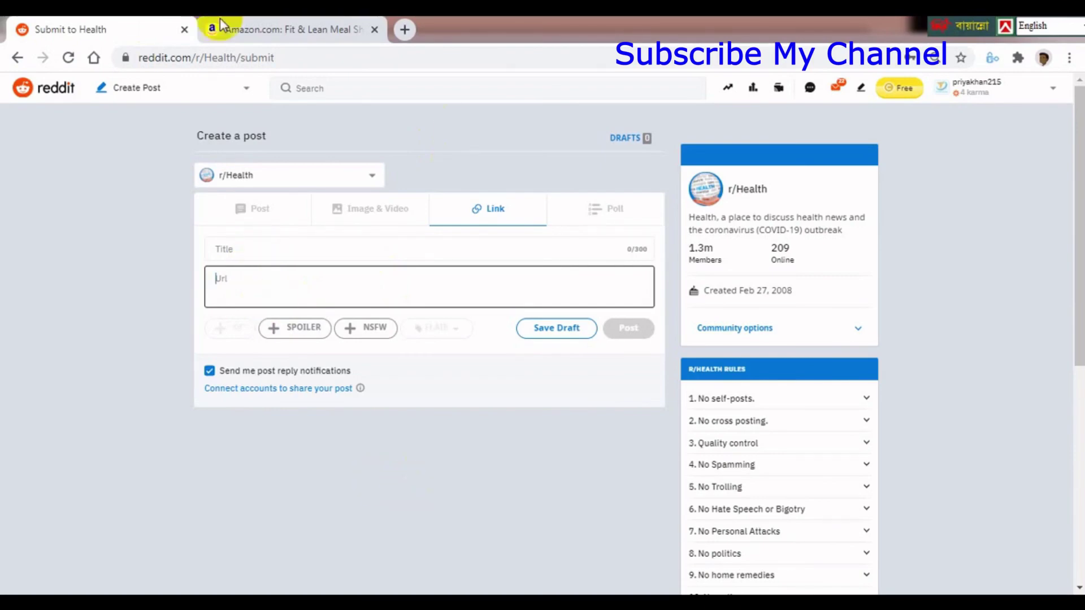
{"action": "left_click", "coordinate": [301, 18]}
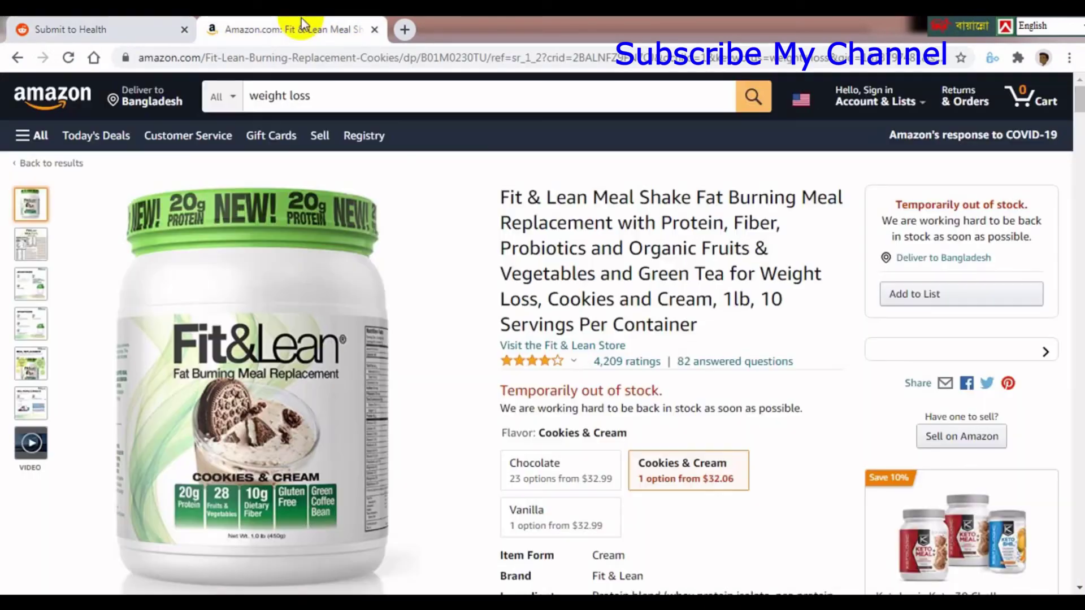
{"action": "left_click", "coordinate": [476, 58]}
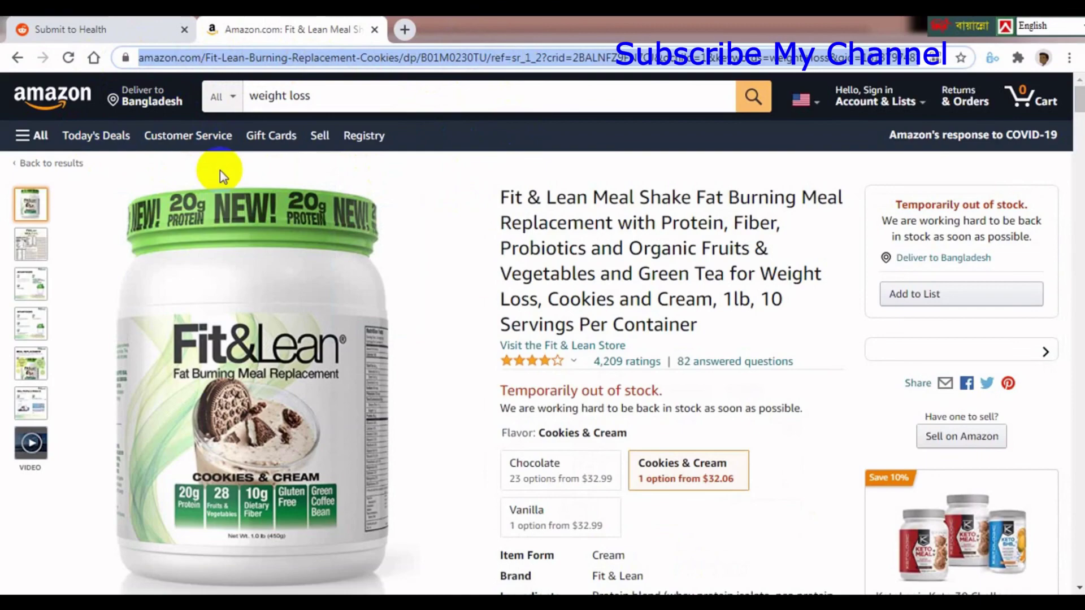
{"action": "left_click", "coordinate": [82, 32]}
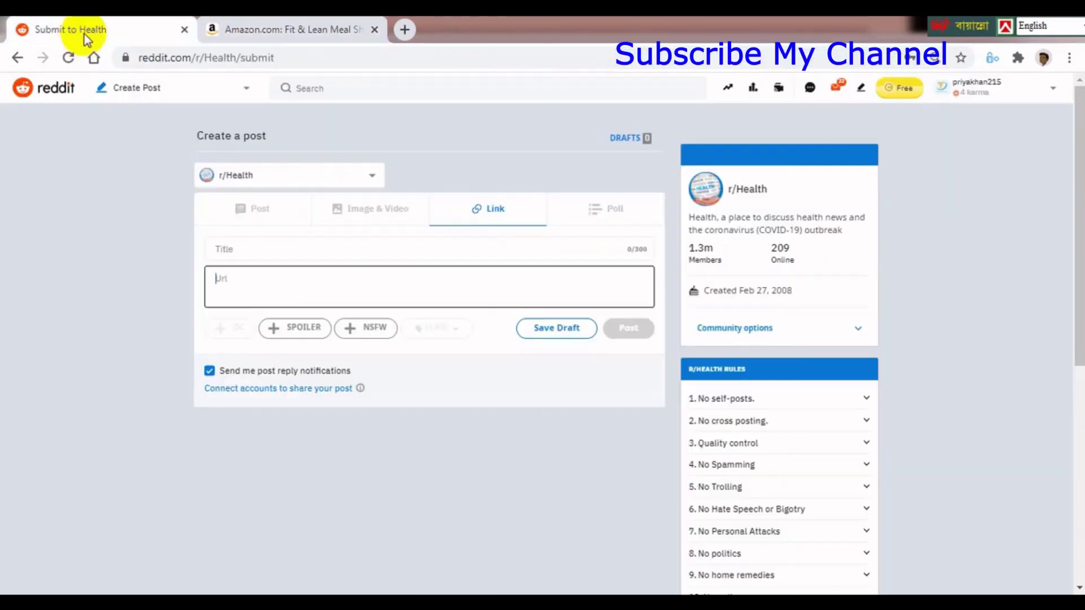
{"action": "left_click", "coordinate": [310, 30]}
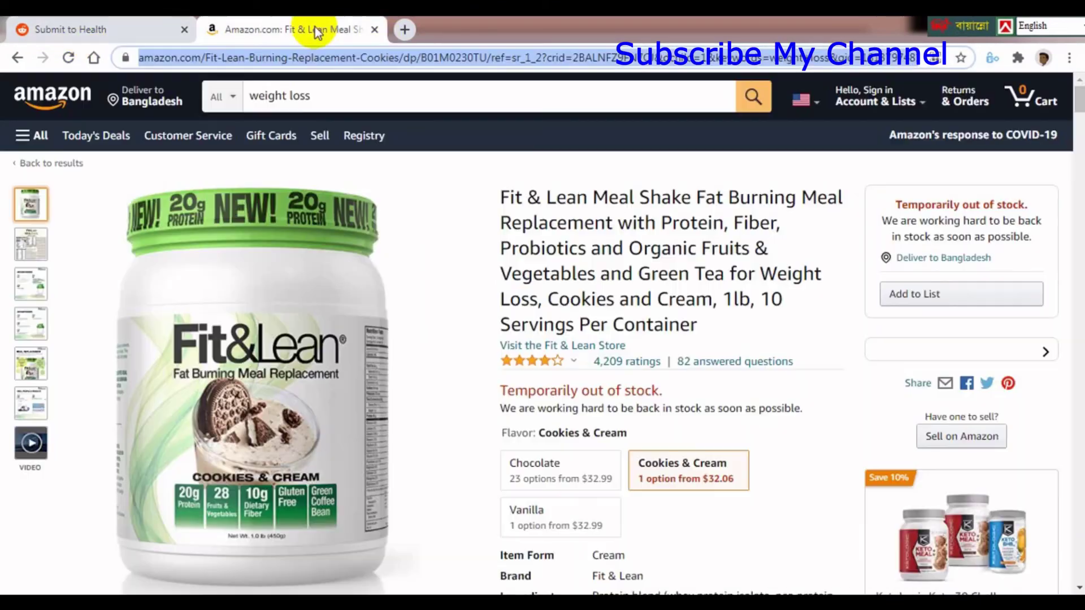
{"action": "right_click", "coordinate": [398, 61]}
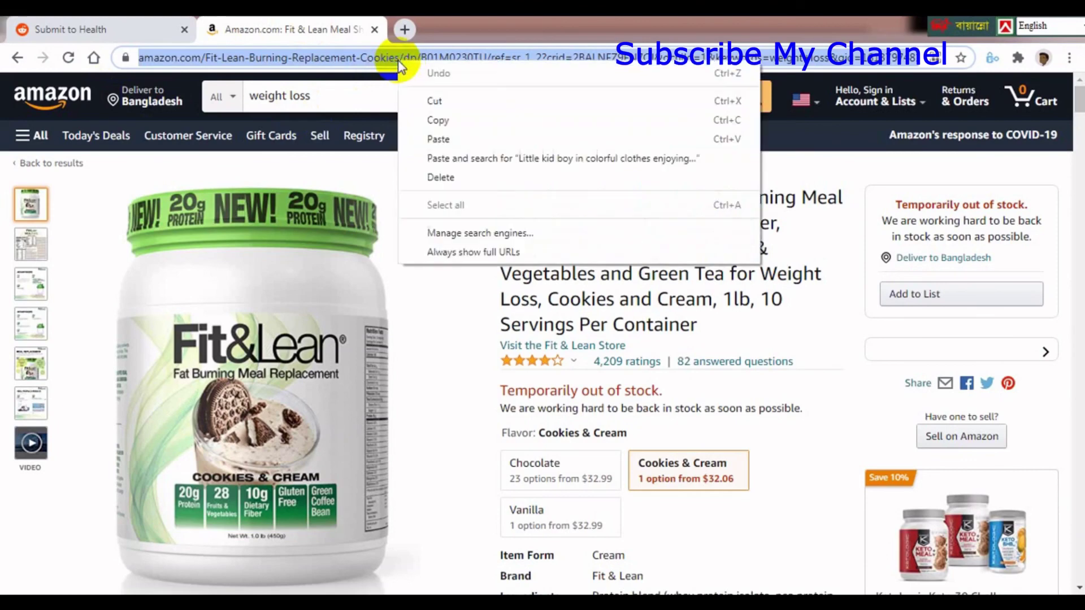
{"action": "left_click", "coordinate": [446, 121]}
Step: Open bitly.com in a new tab
{"action": "left_click", "coordinate": [405, 30]}
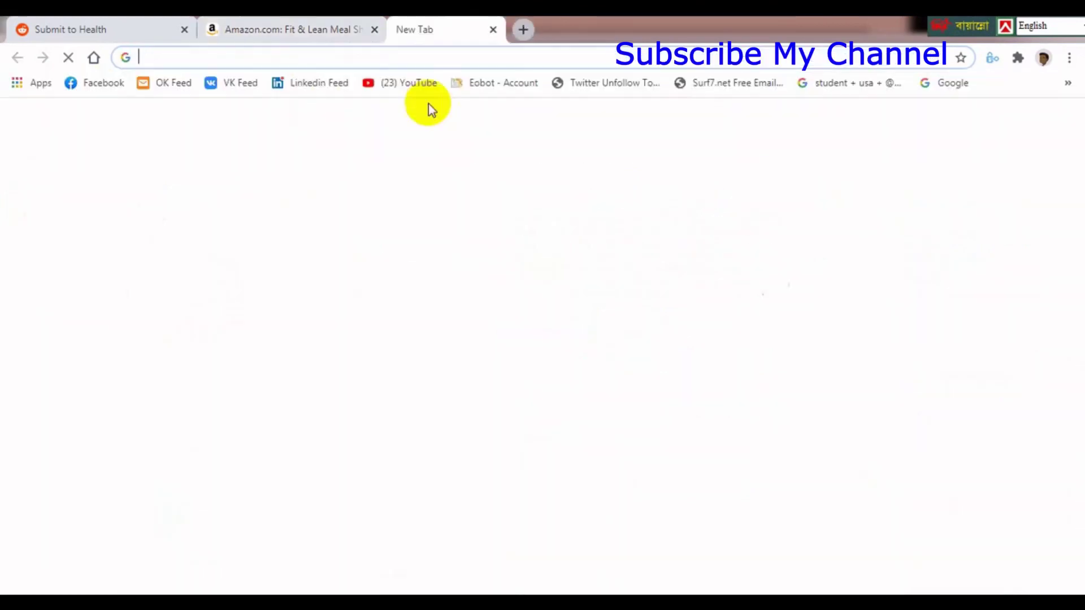
{"action": "type", "text": "b"}
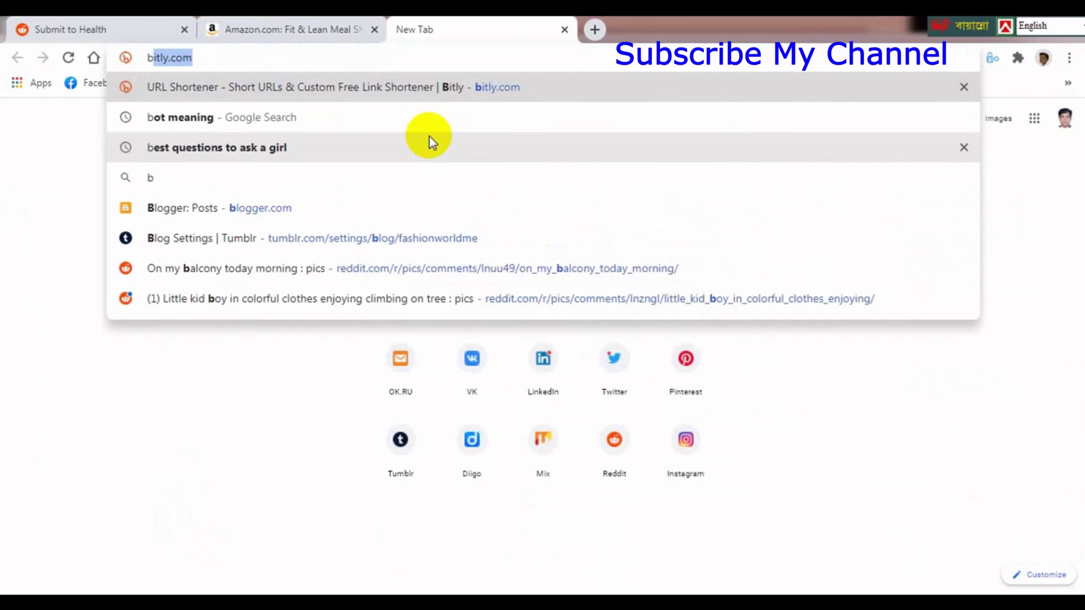
{"action": "key", "text": "BackSpace"}
{"action": "key", "text": "BackSpace"}
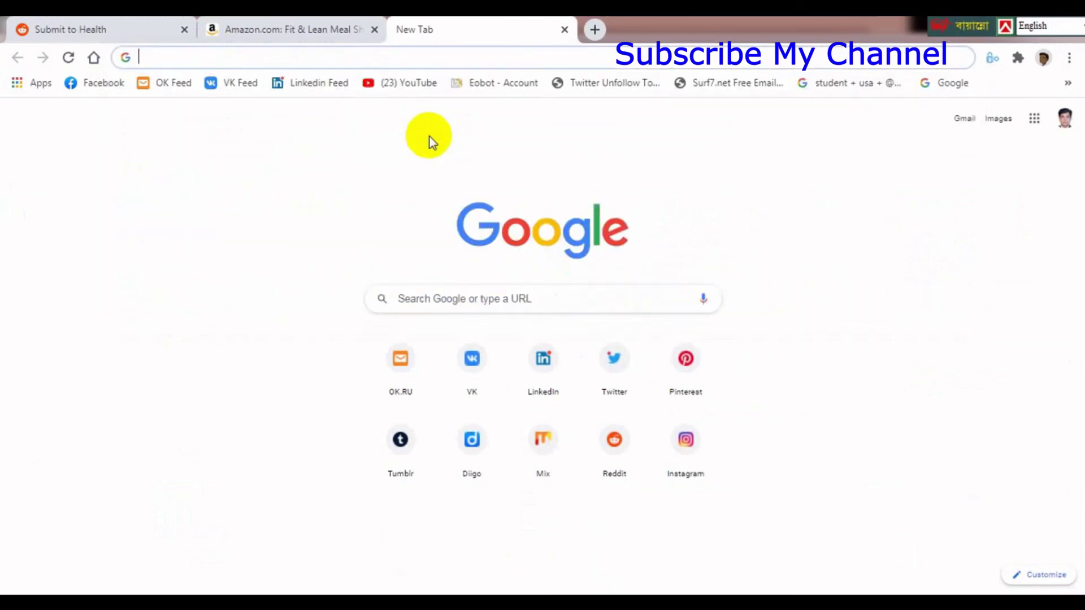
{"action": "type", "text": "b"}
{"action": "key", "text": "Return"}
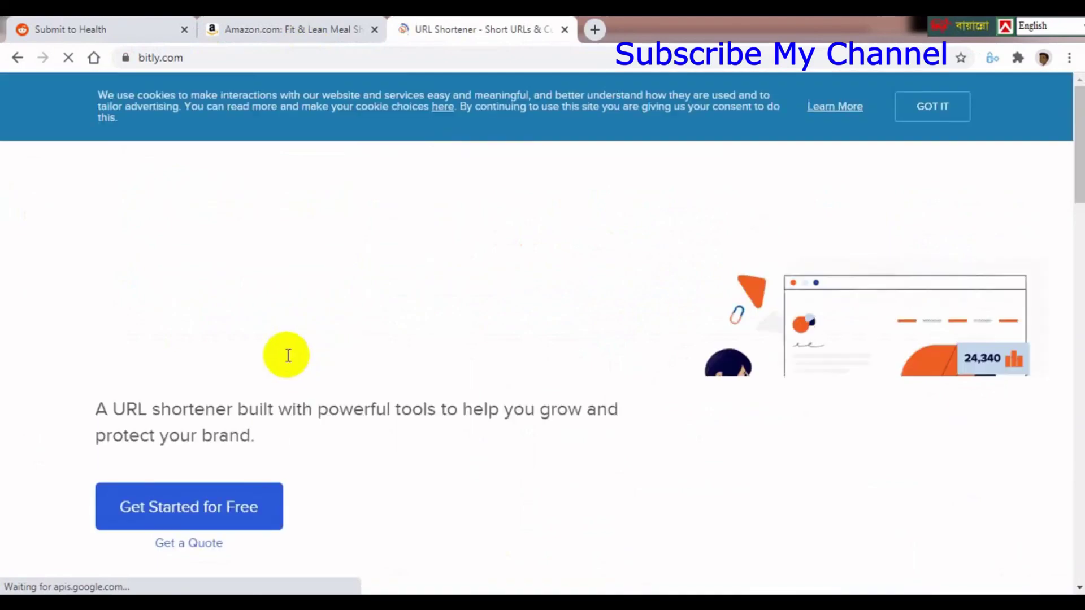
Step: Paste the Amazon product address into Bitly's link shortener, dismiss the CSV Bulk Shortening offer and shorten the link
{"action": "scroll", "coordinate": [1063, 217], "scroll_direction": "down", "scroll_amount": 2}
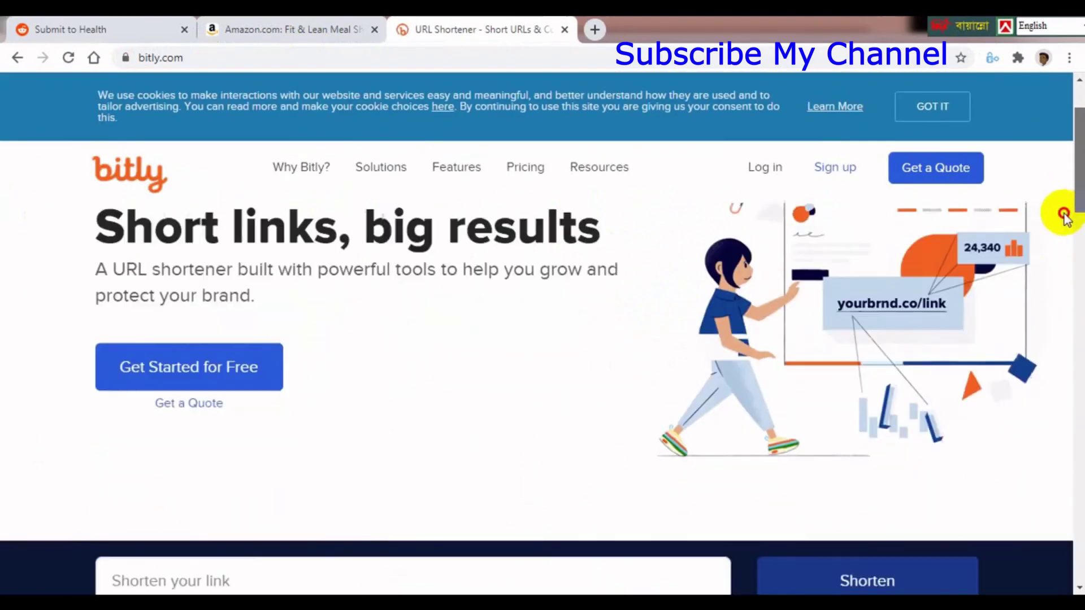
{"action": "scroll", "coordinate": [1063, 216], "scroll_direction": "down", "scroll_amount": 4}
{"action": "left_click", "coordinate": [231, 350]}
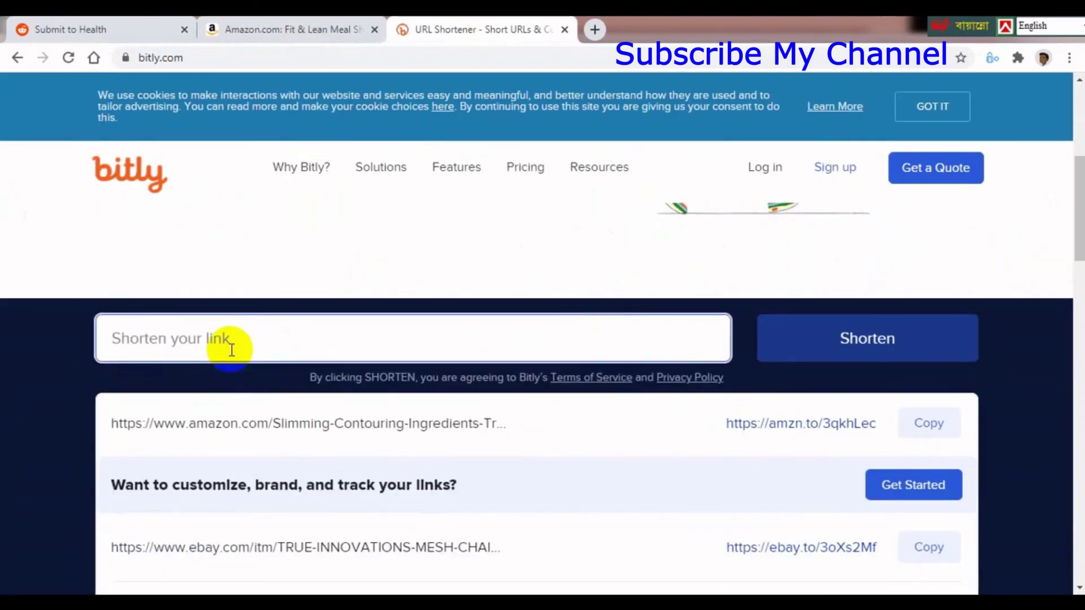
{"action": "key", "text": "ctrl+v"}
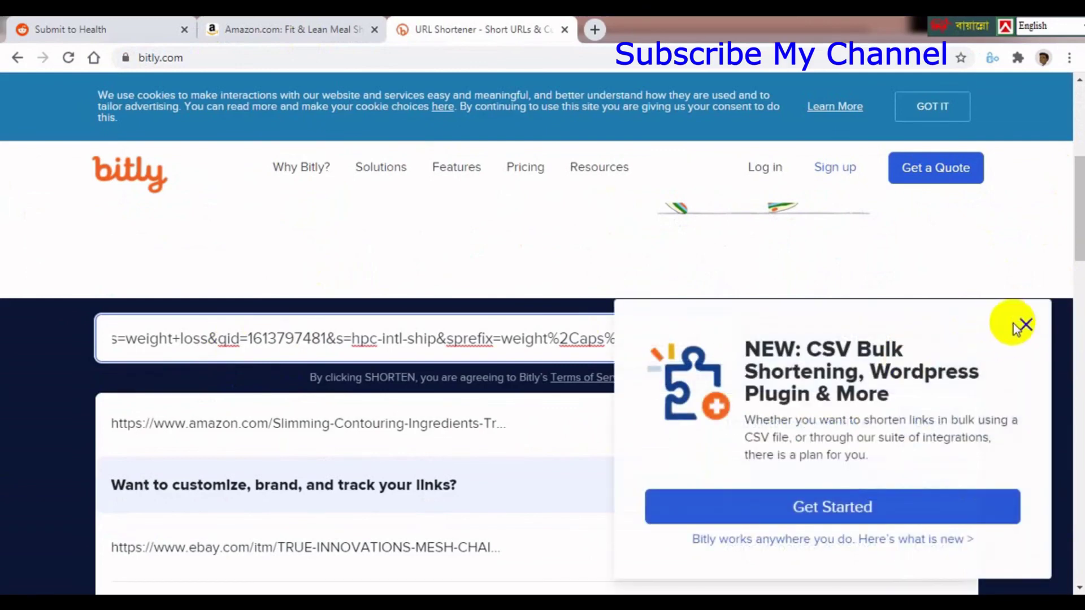
{"action": "left_click", "coordinate": [1020, 326]}
{"action": "left_click", "coordinate": [852, 340]}
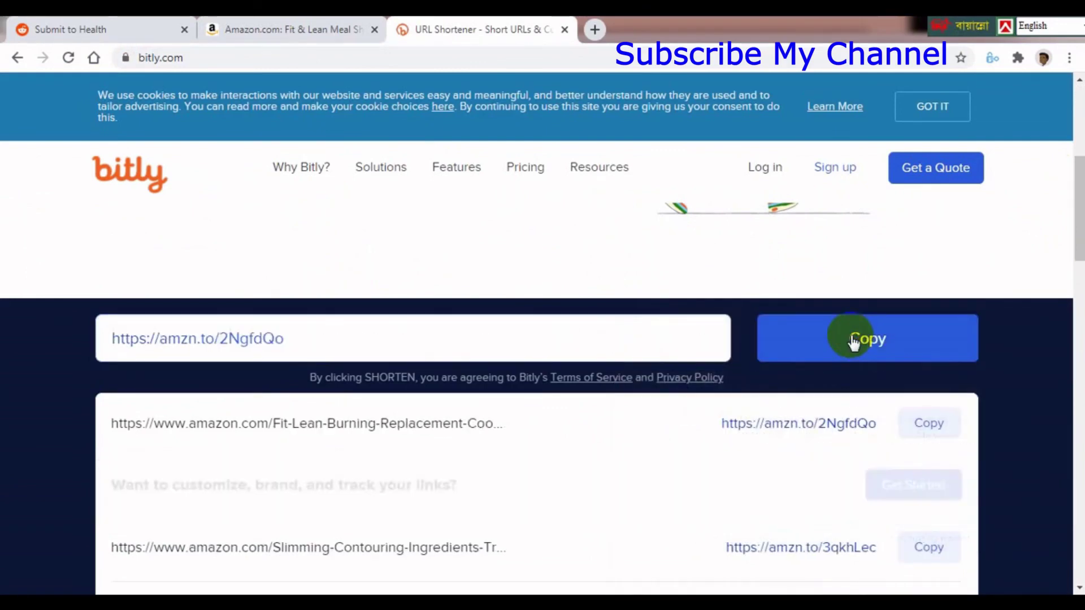
Step: Copy the shortened Amazon link and paste it into the URL field of the r/Health link post
{"action": "left_click", "coordinate": [852, 344]}
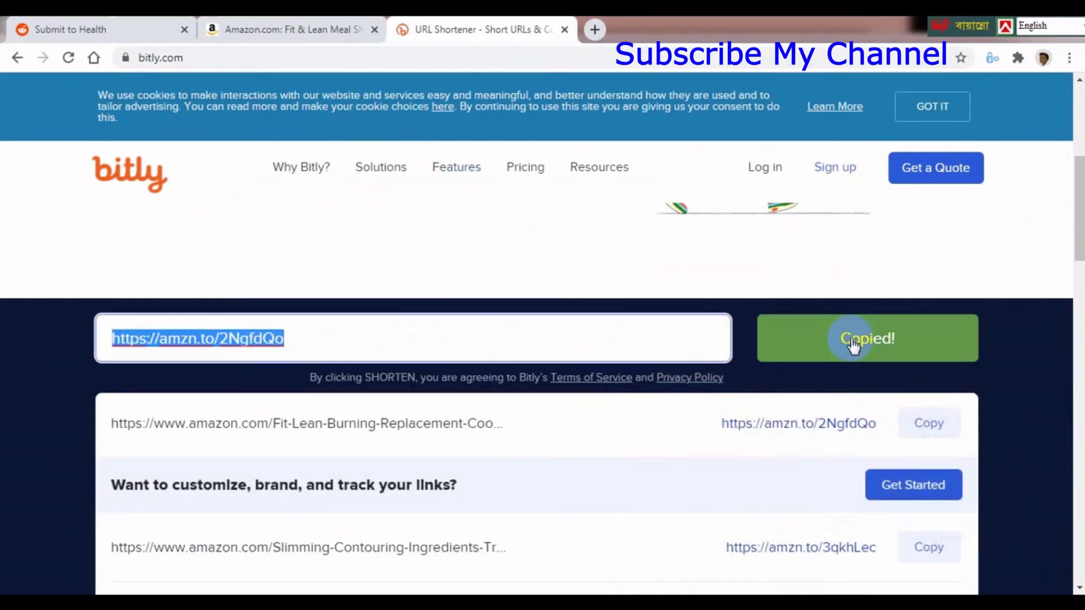
{"action": "left_click", "coordinate": [109, 25]}
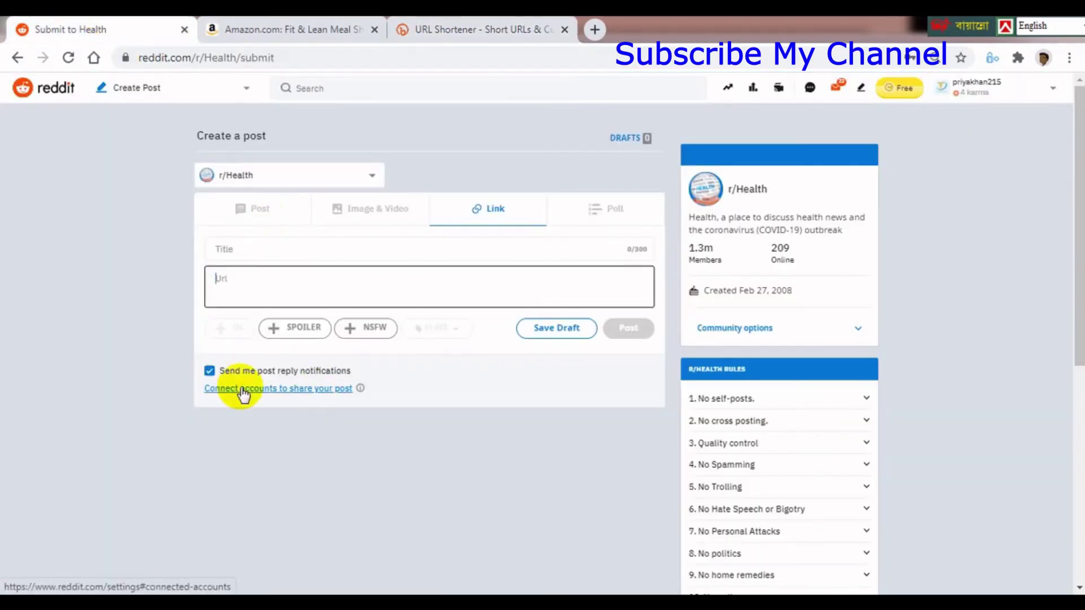
{"action": "key", "text": "ctrl+v"}
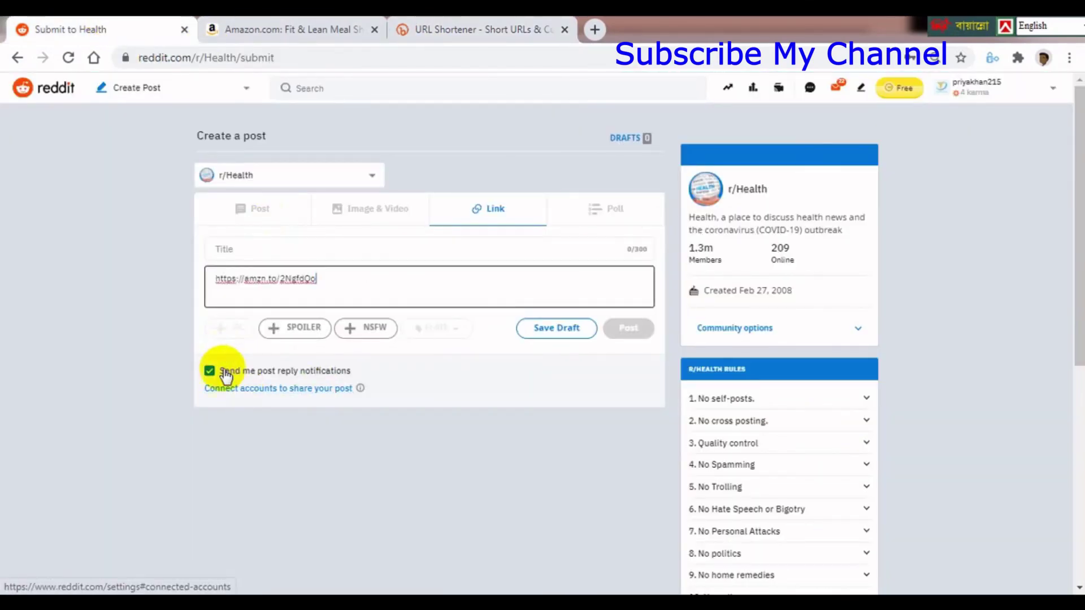